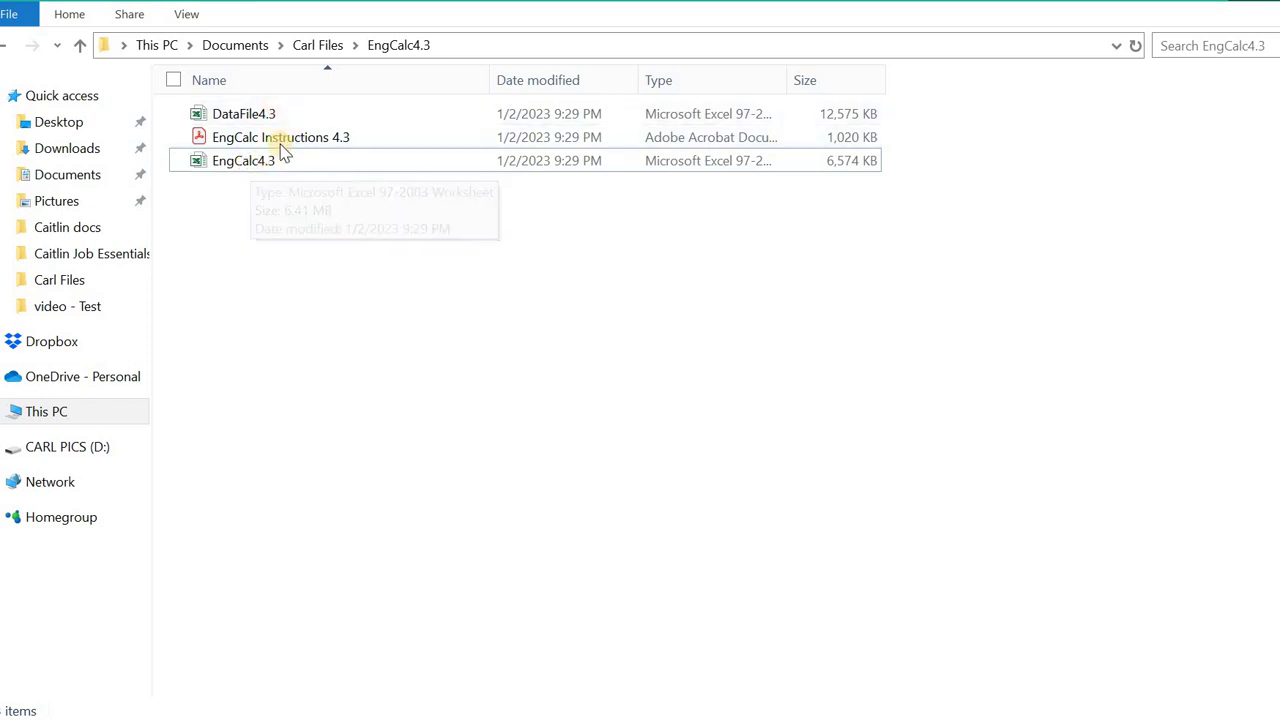
# - Open the EngCalc4.3 workbook and set the Application to Gas Compression
pyautogui.doubleClick(229, 163)
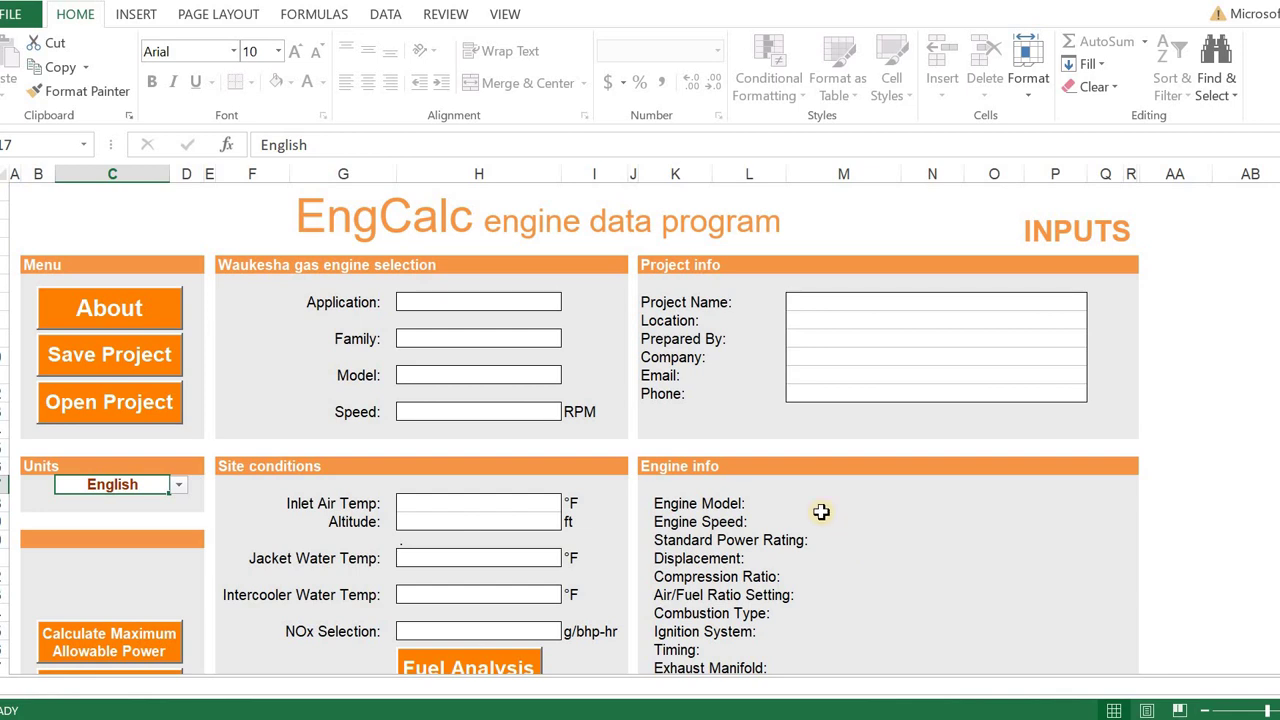
pyautogui.click(430, 304)
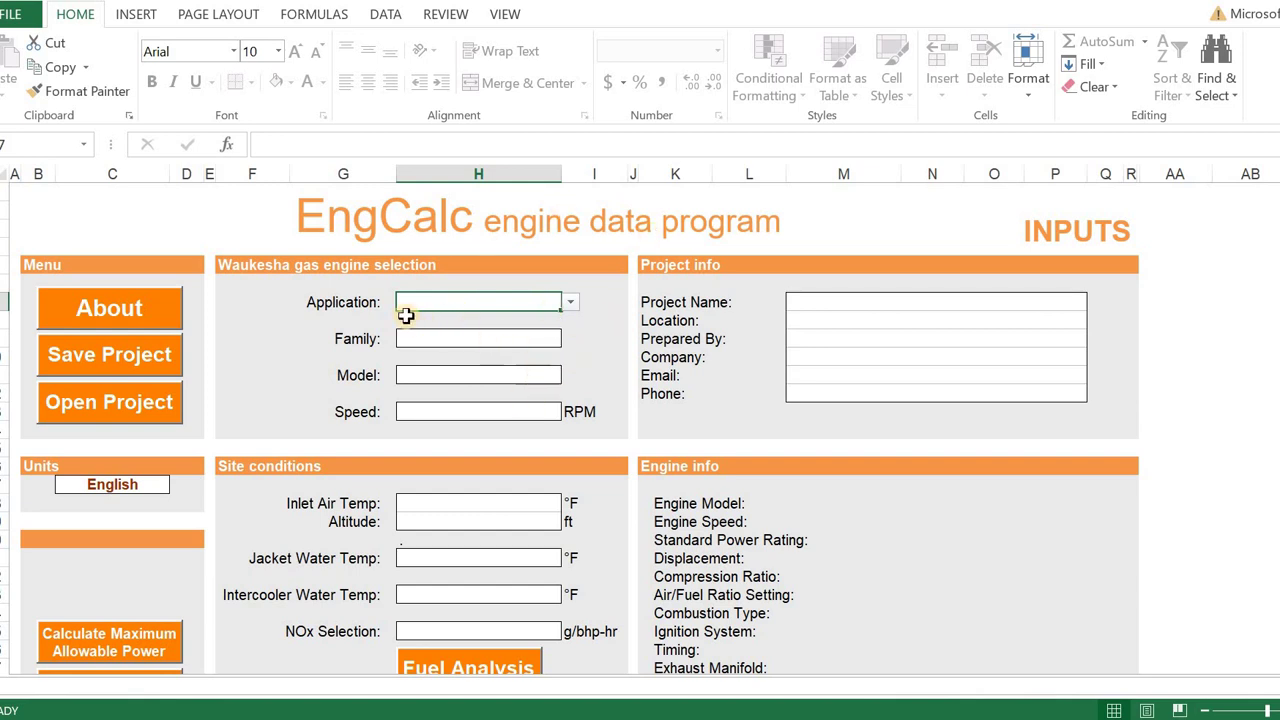
pyautogui.click(571, 302)
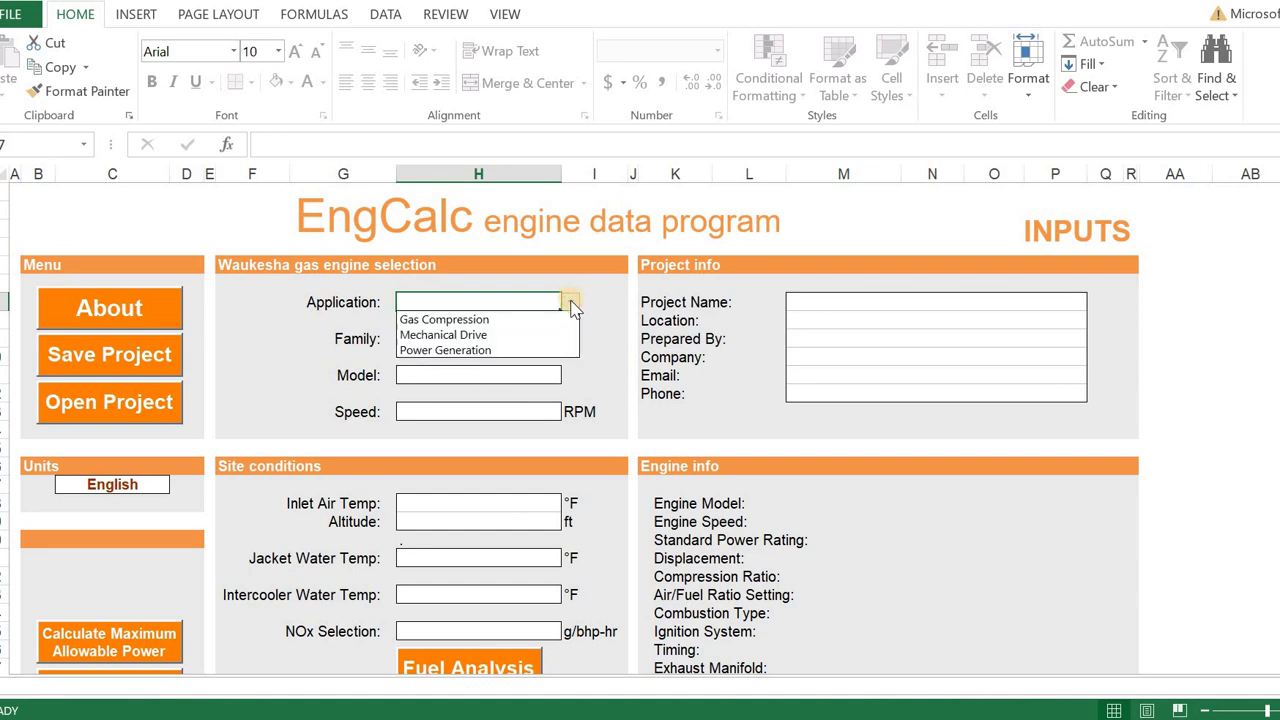
pyautogui.click(445, 321)
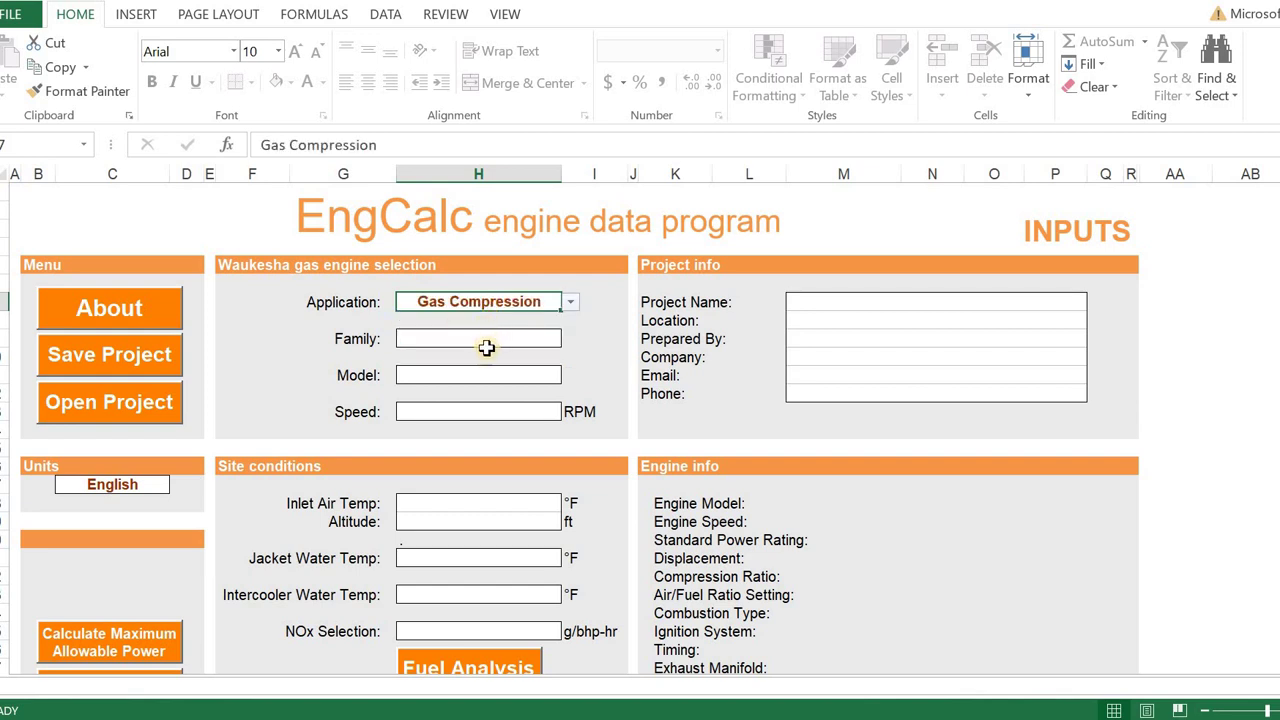
# - Choose the VHP engine family and the L7044GSI S5 model
pyautogui.click(470, 338)
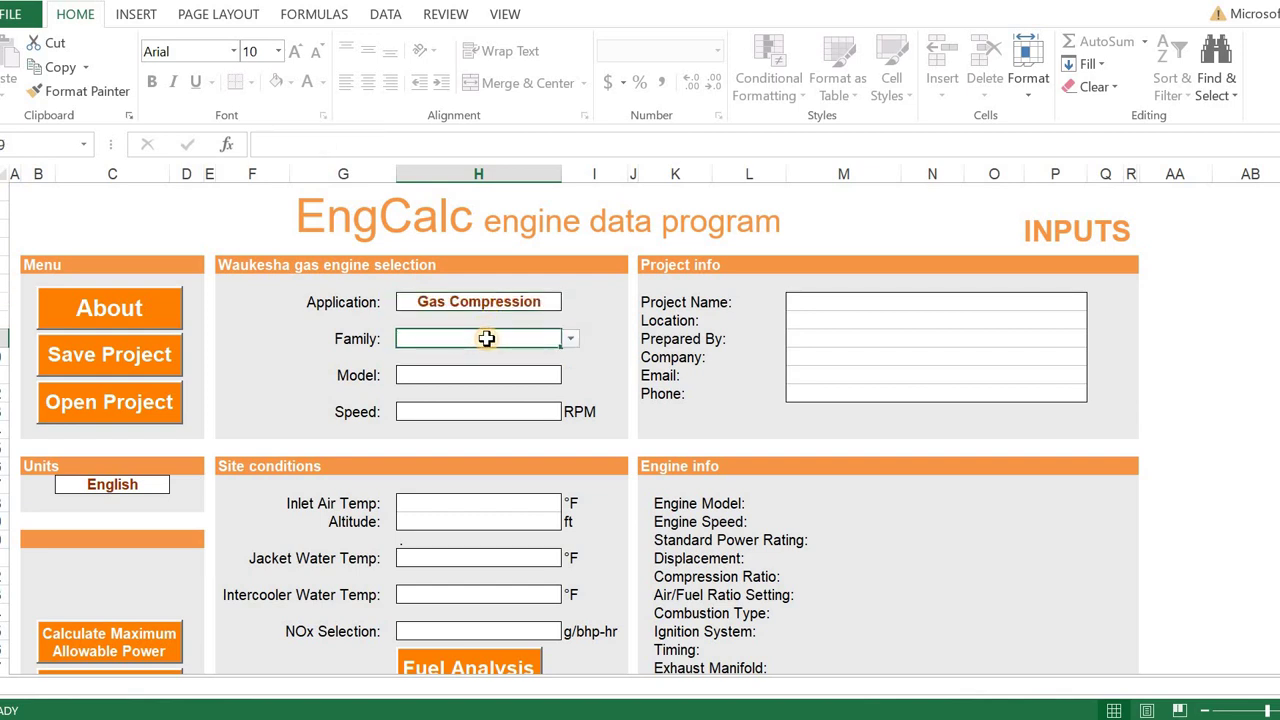
pyautogui.click(570, 340)
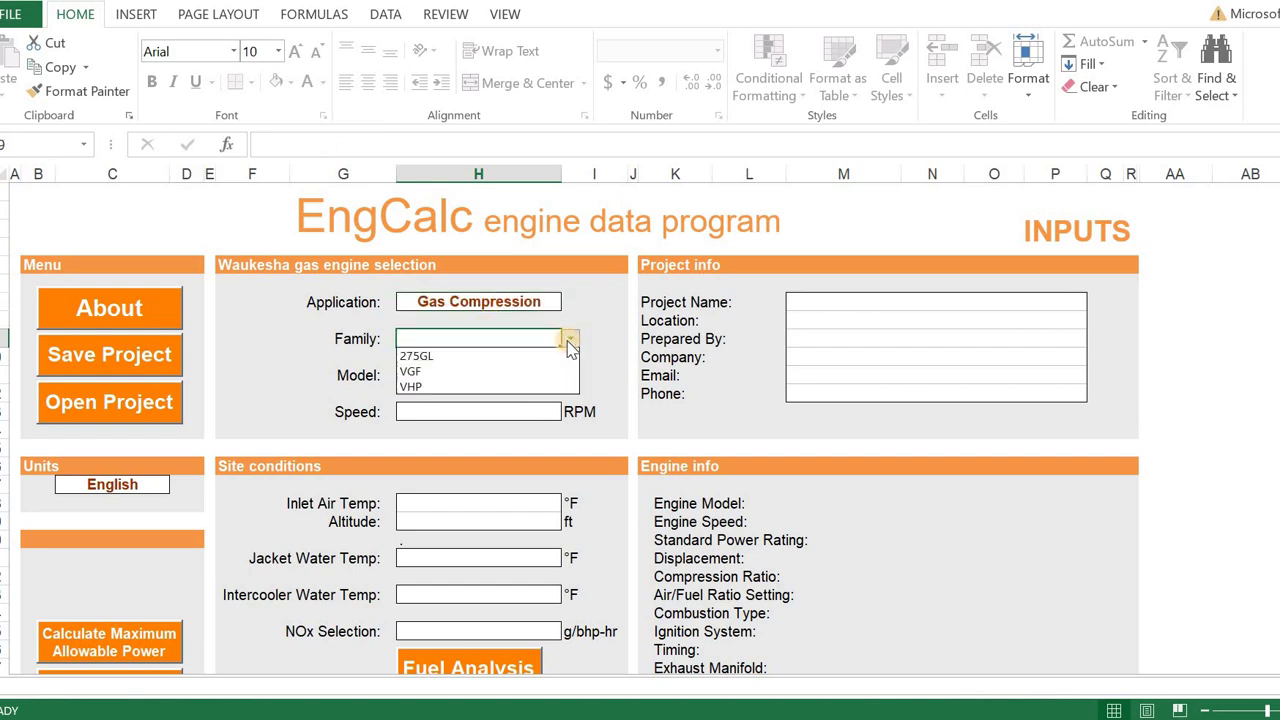
pyautogui.click(413, 387)
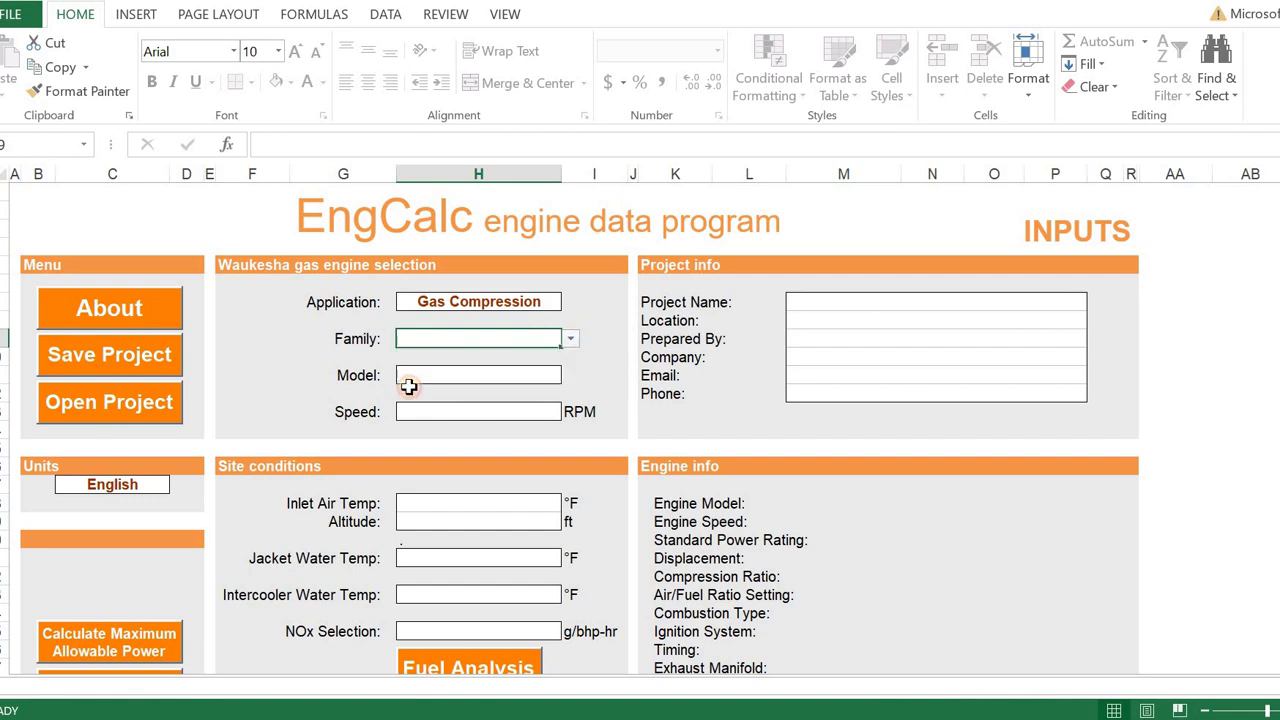
pyautogui.click(490, 375)
pyautogui.click(571, 377)
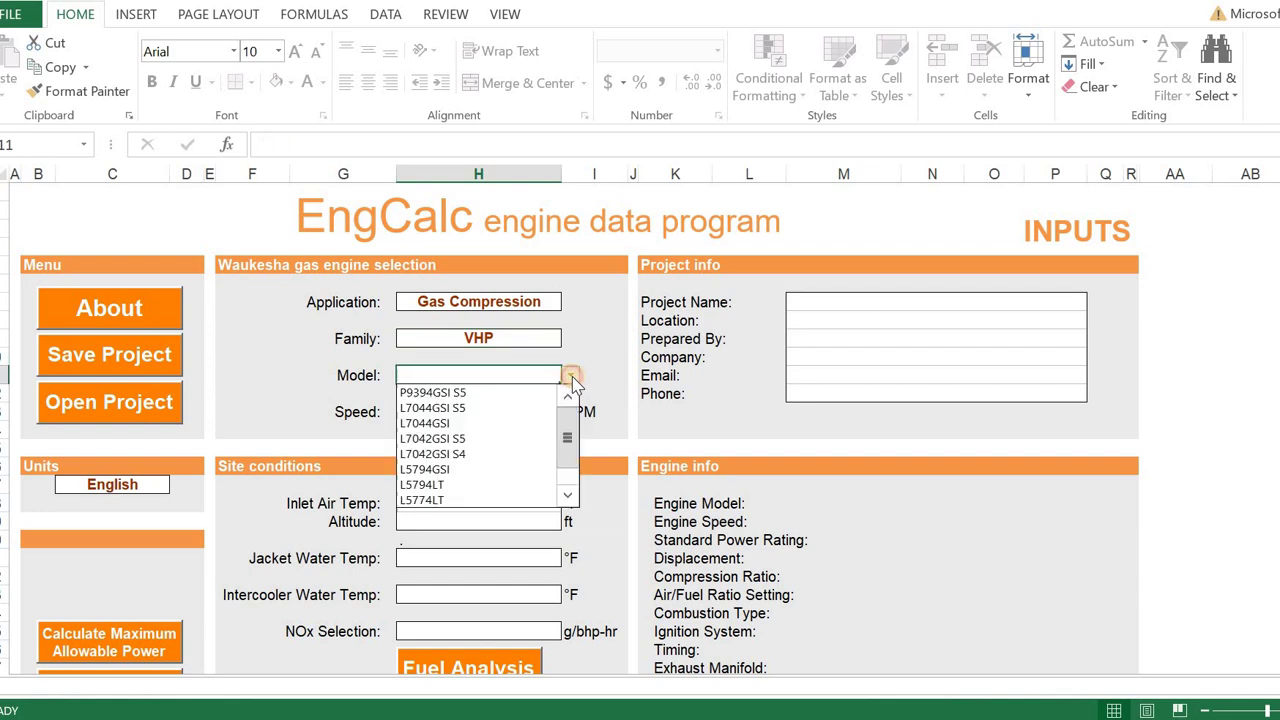
pyautogui.click(430, 408)
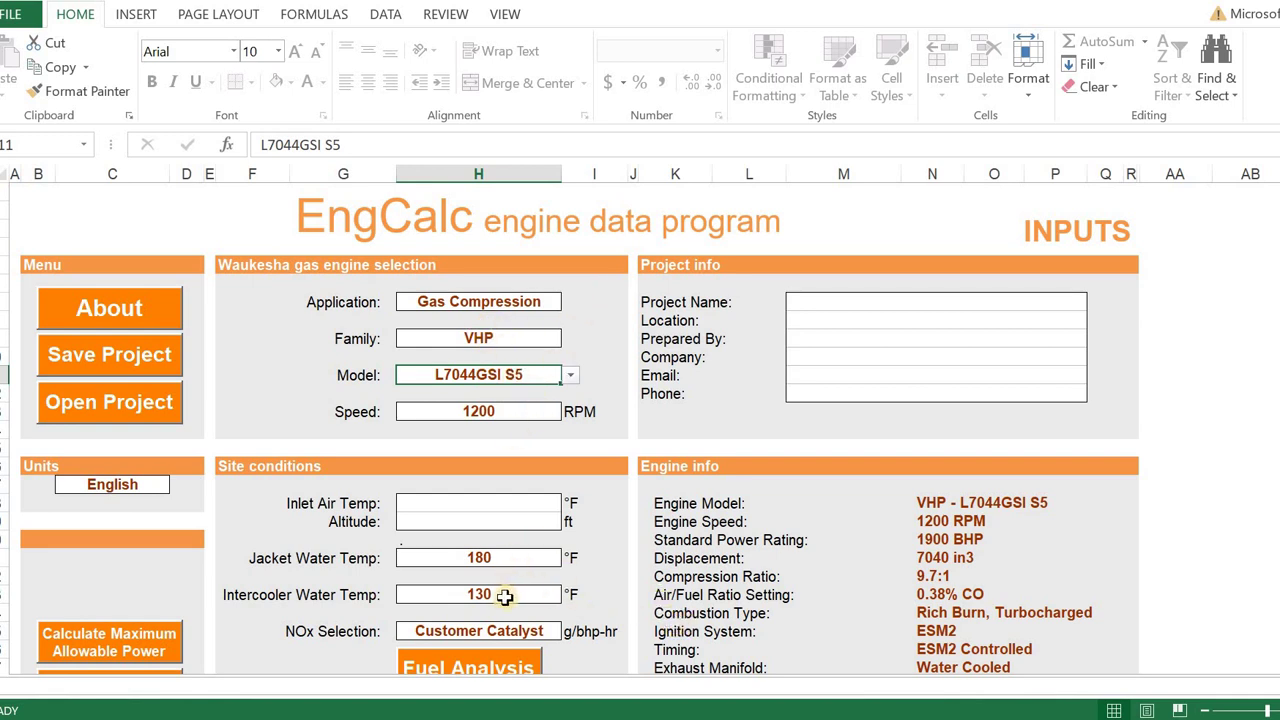
# - Enter 130 °F inlet air temperature and 1000 ft altitude
pyautogui.click(474, 503)
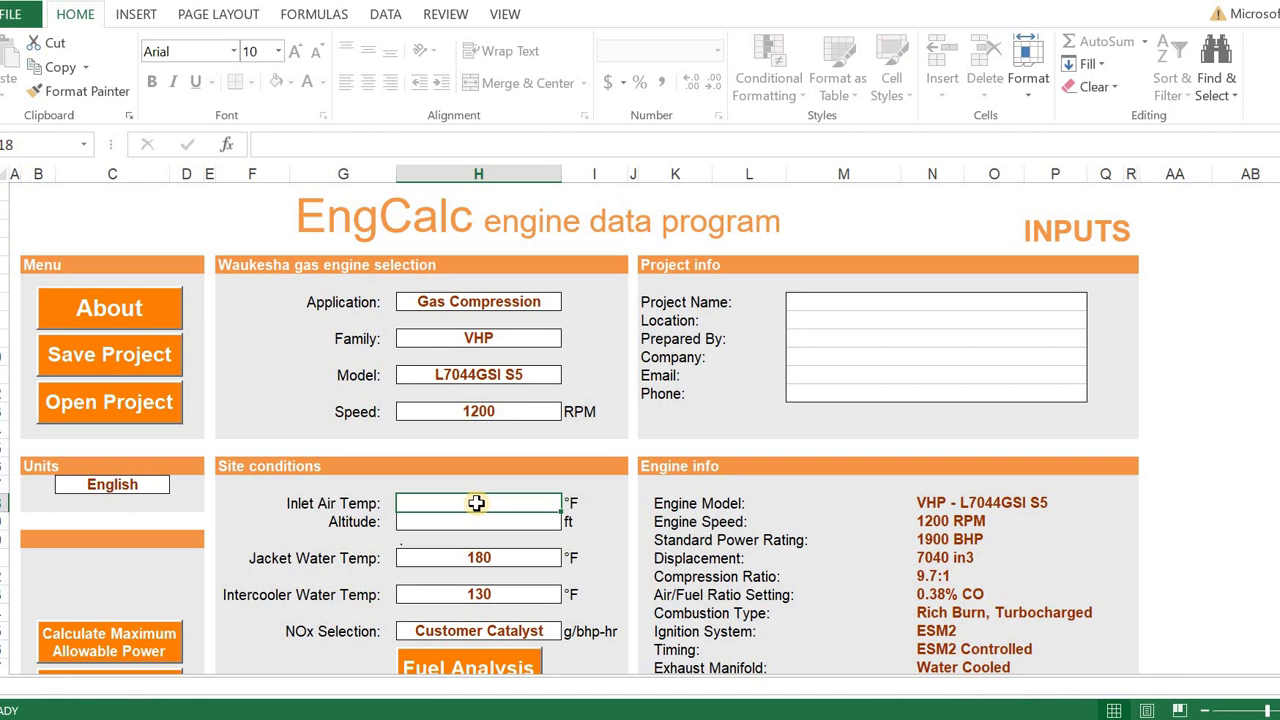
pyautogui.write('130')
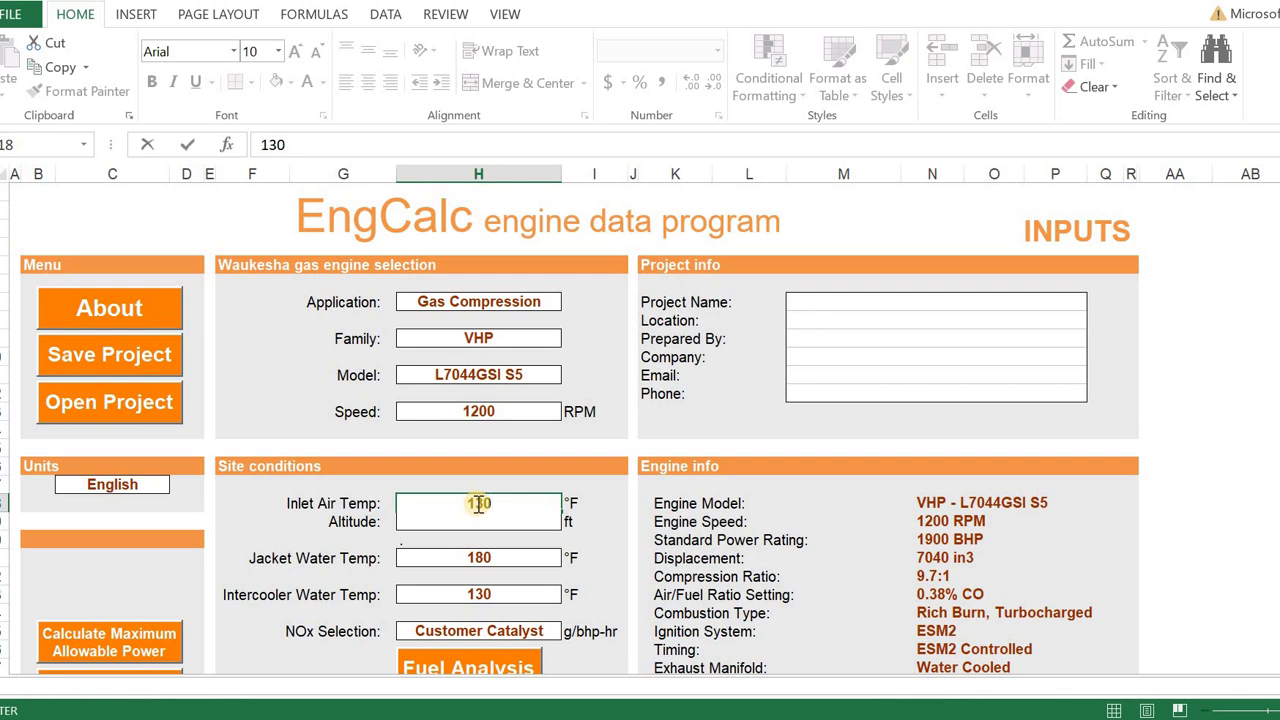
pyautogui.press('Return')
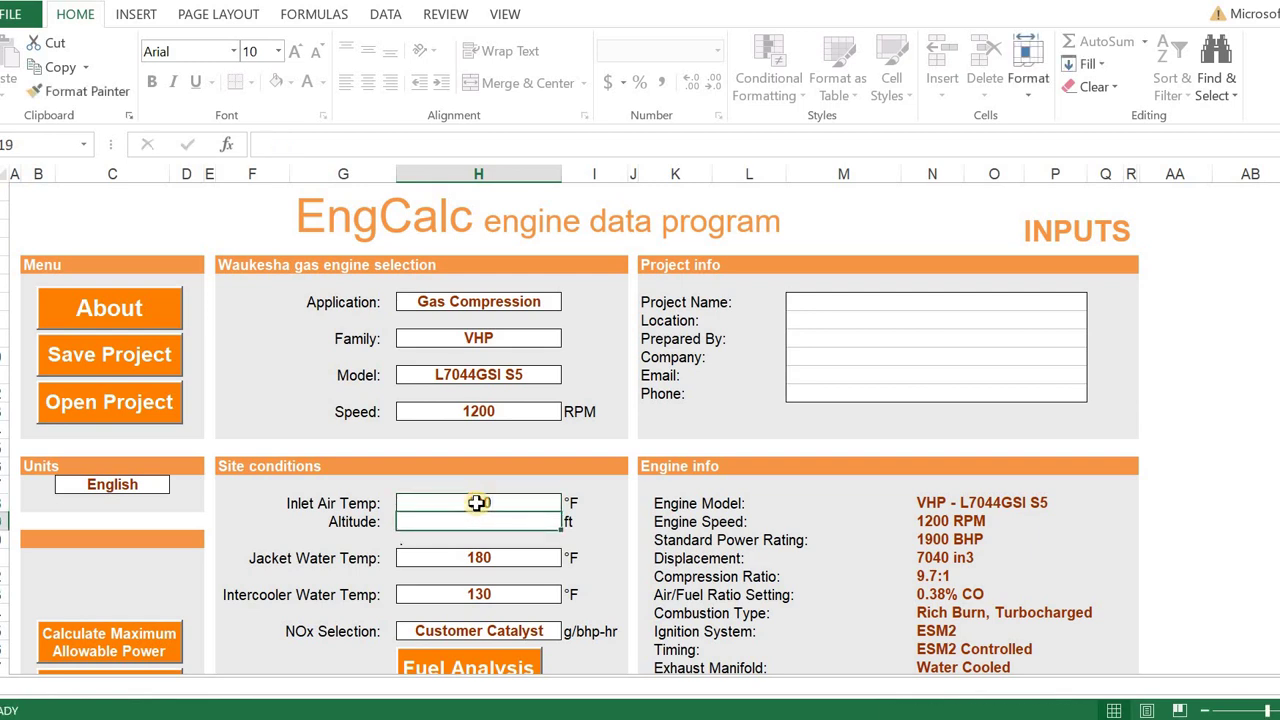
pyautogui.write('1000')
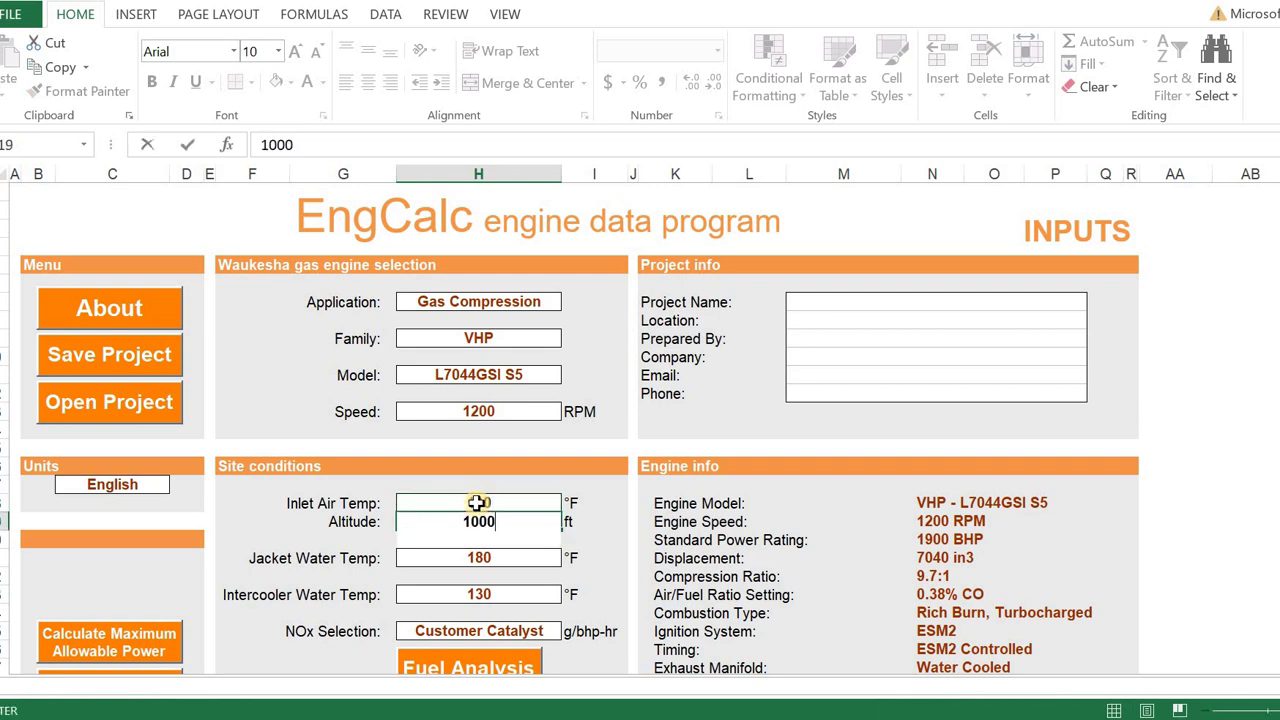
pyautogui.press('Return')
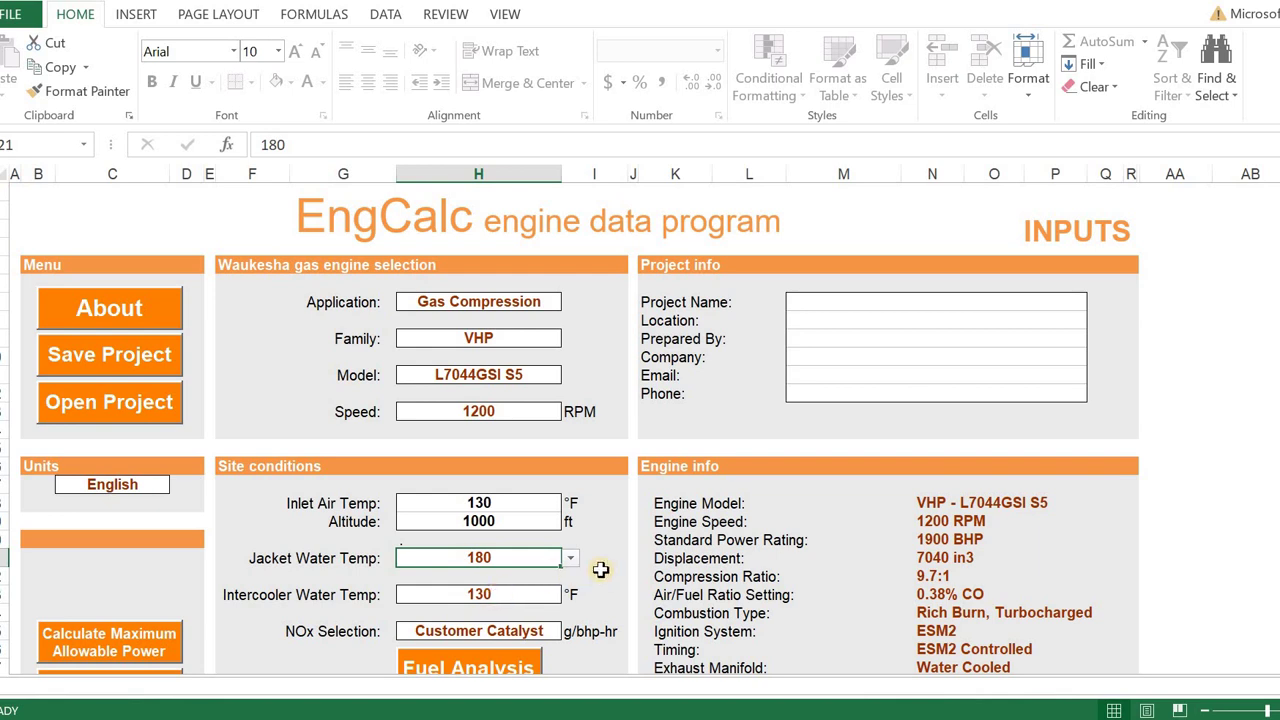
# - Keep the Intercooler Water Temp at 130 °F
pyautogui.scroll(-3, 598, 569)
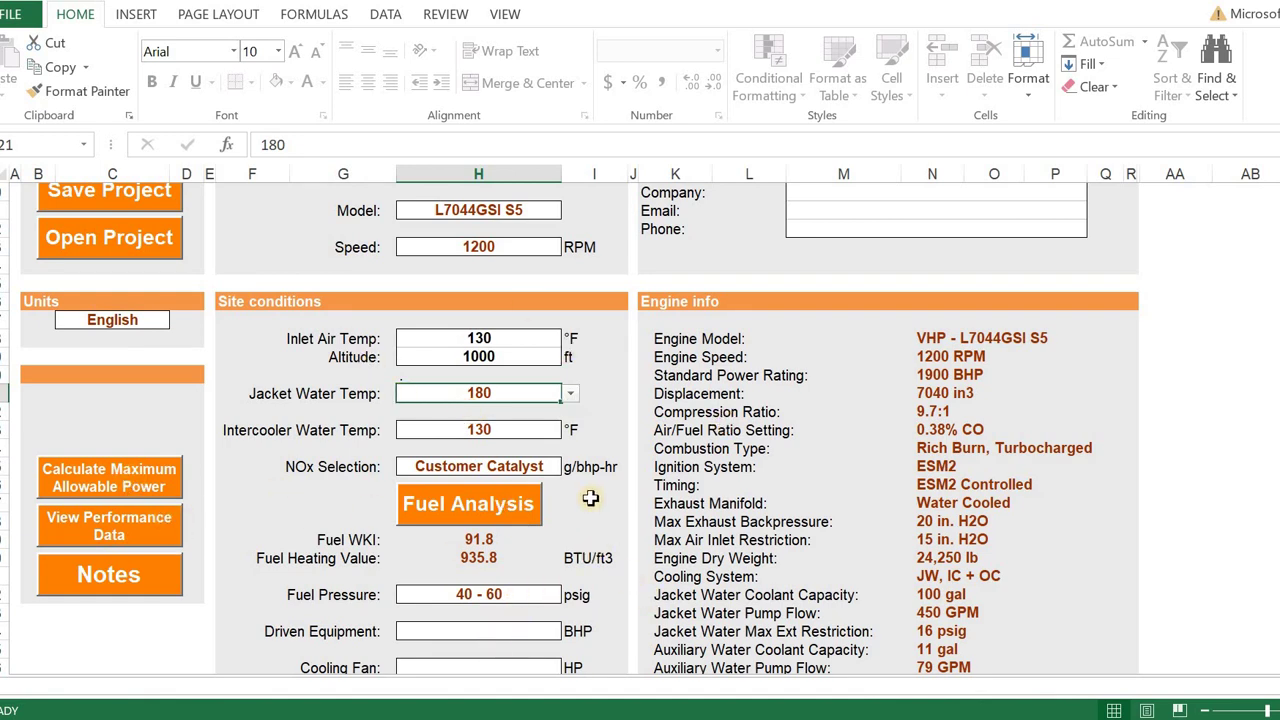
pyautogui.scroll(-2, 591, 498)
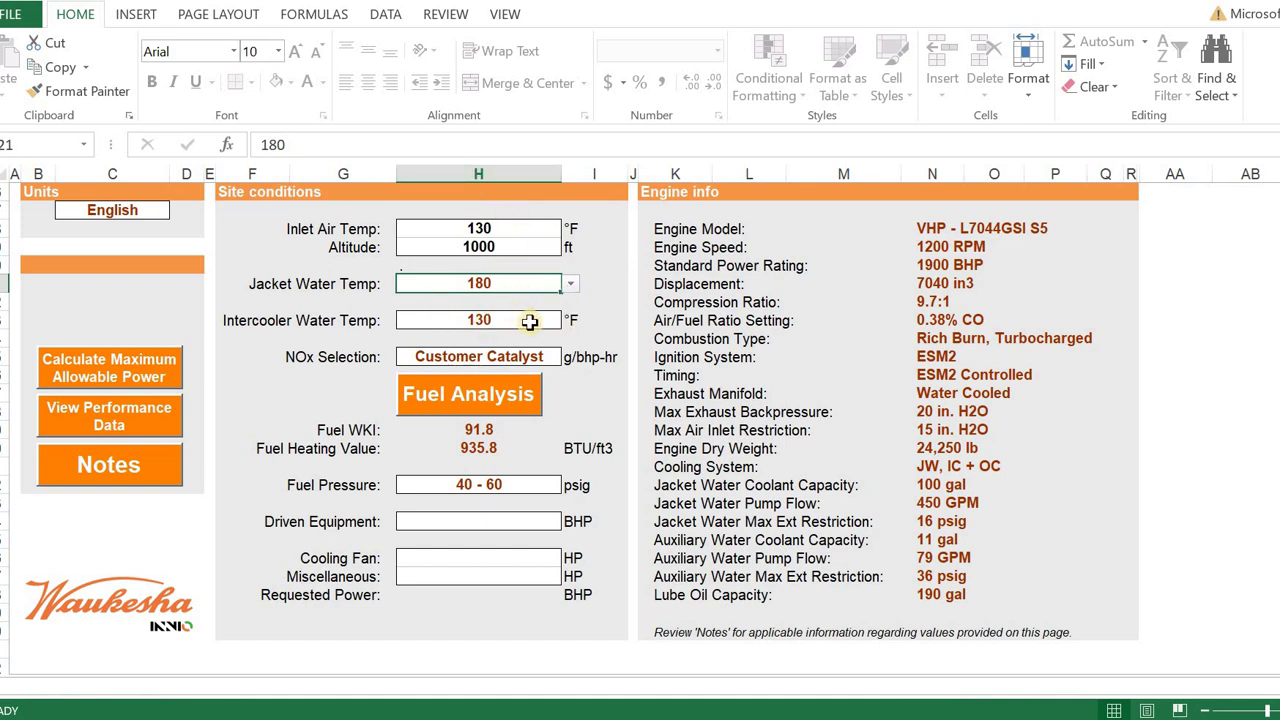
pyautogui.click(529, 320)
pyautogui.click(570, 320)
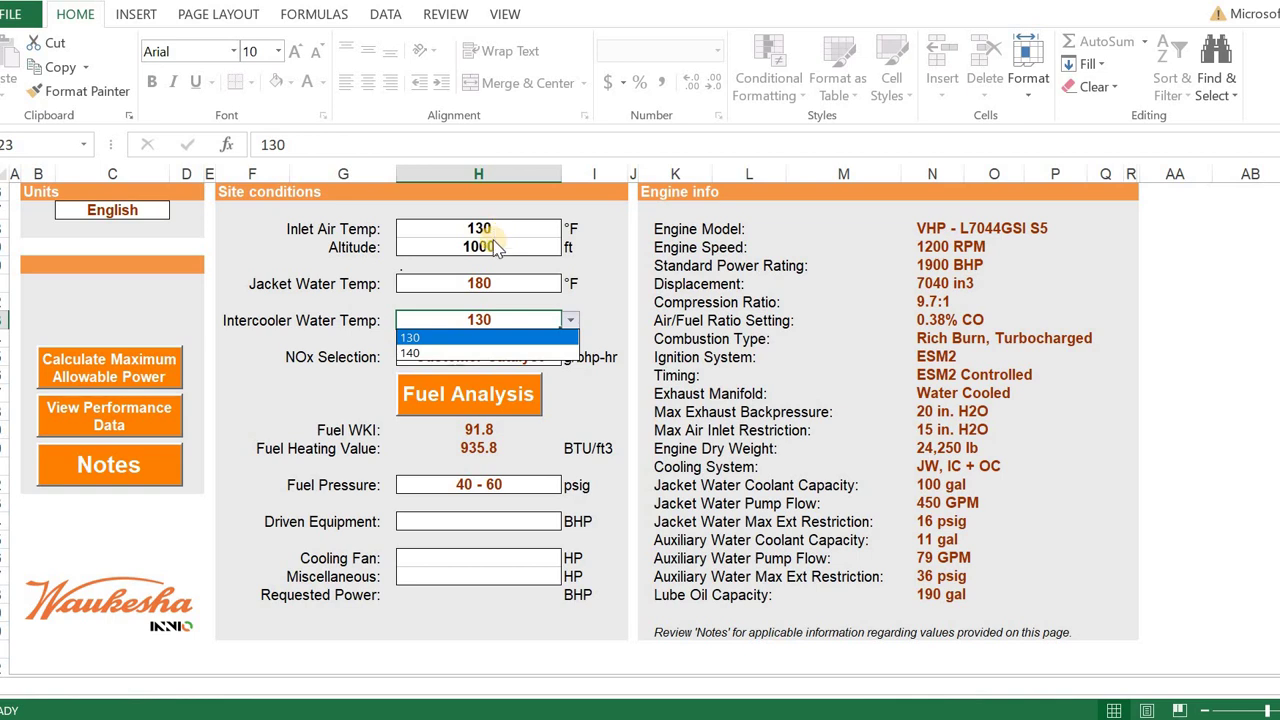
pyautogui.click(484, 337)
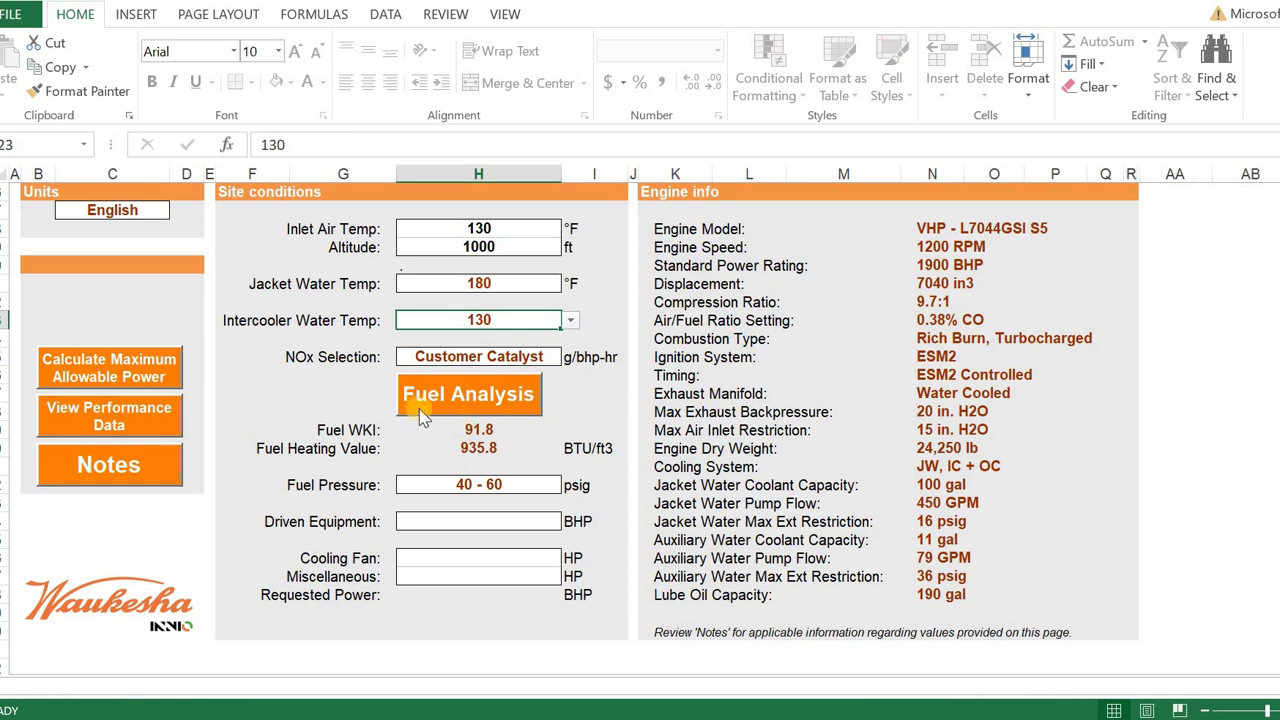
pyautogui.scroll(1, 283, 457)
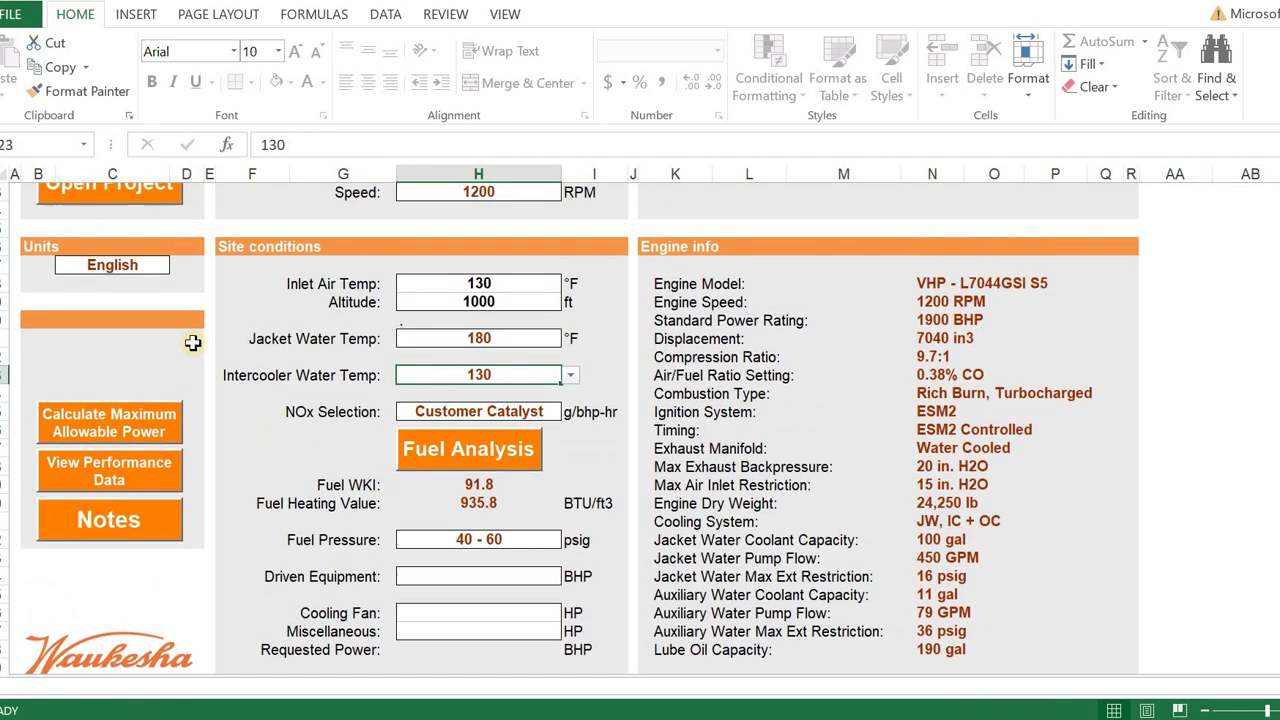
pyautogui.click(133, 265)
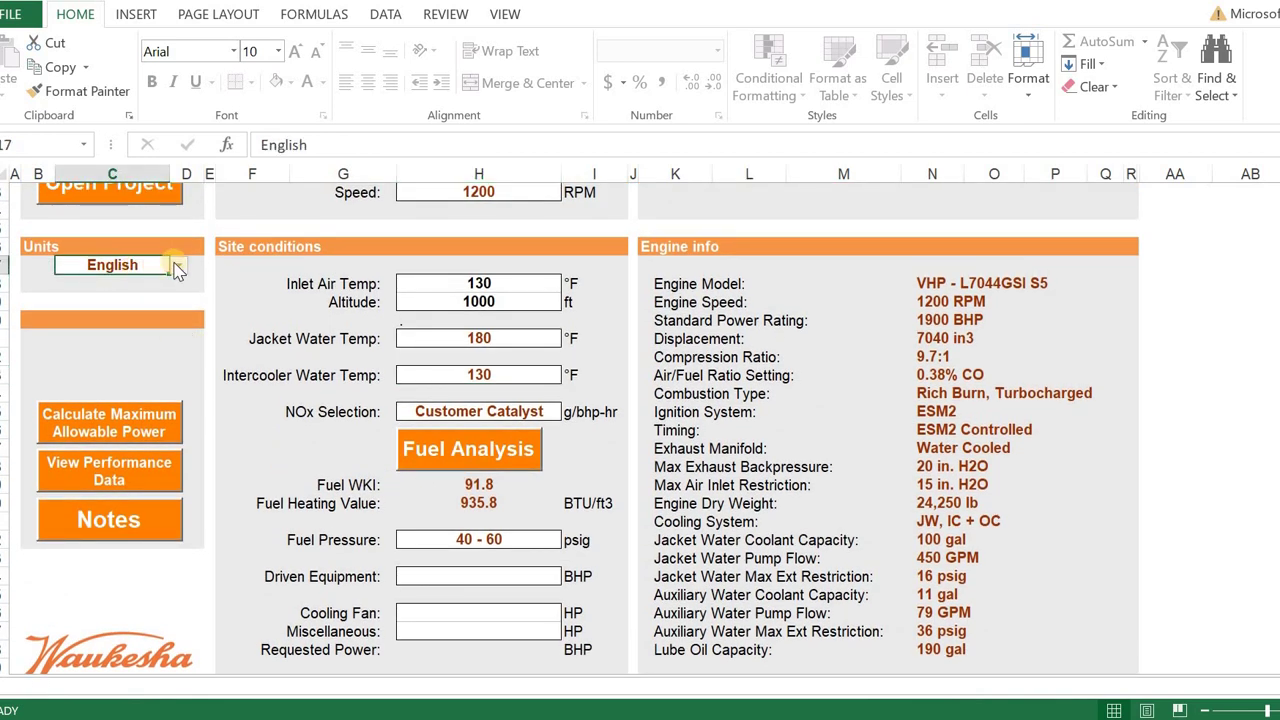
pyautogui.click(178, 265)
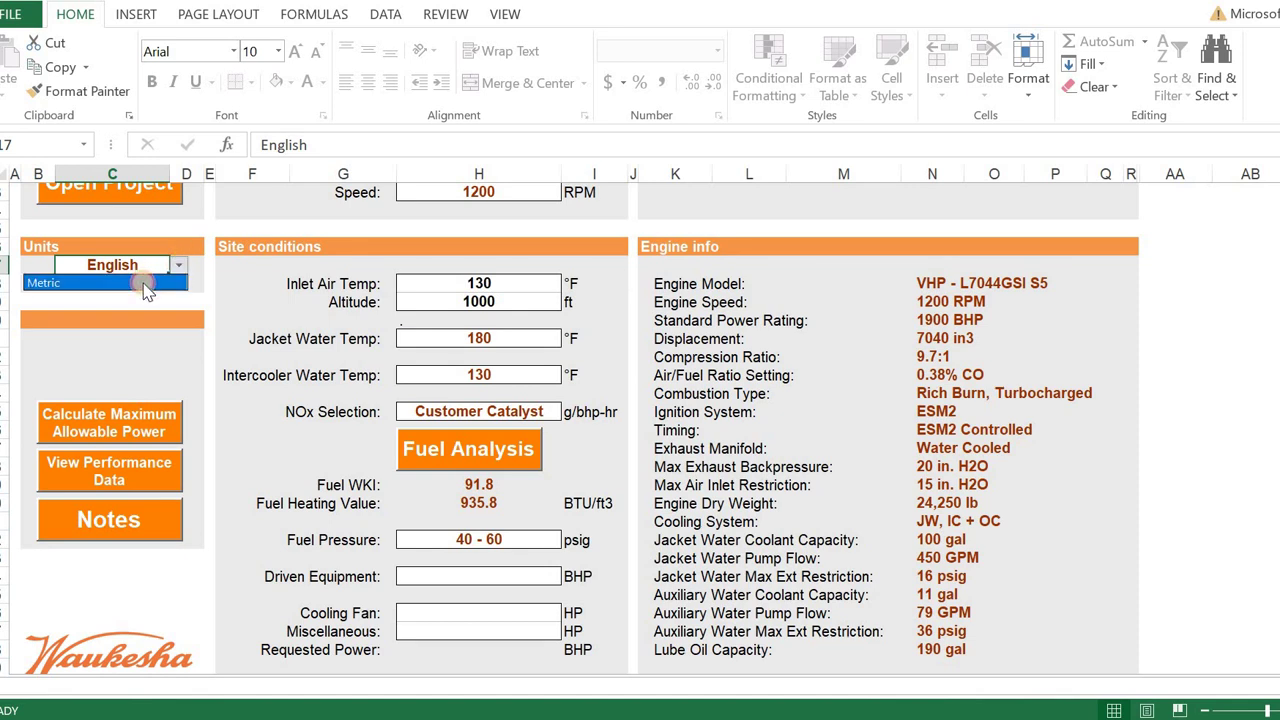
pyautogui.click(145, 284)
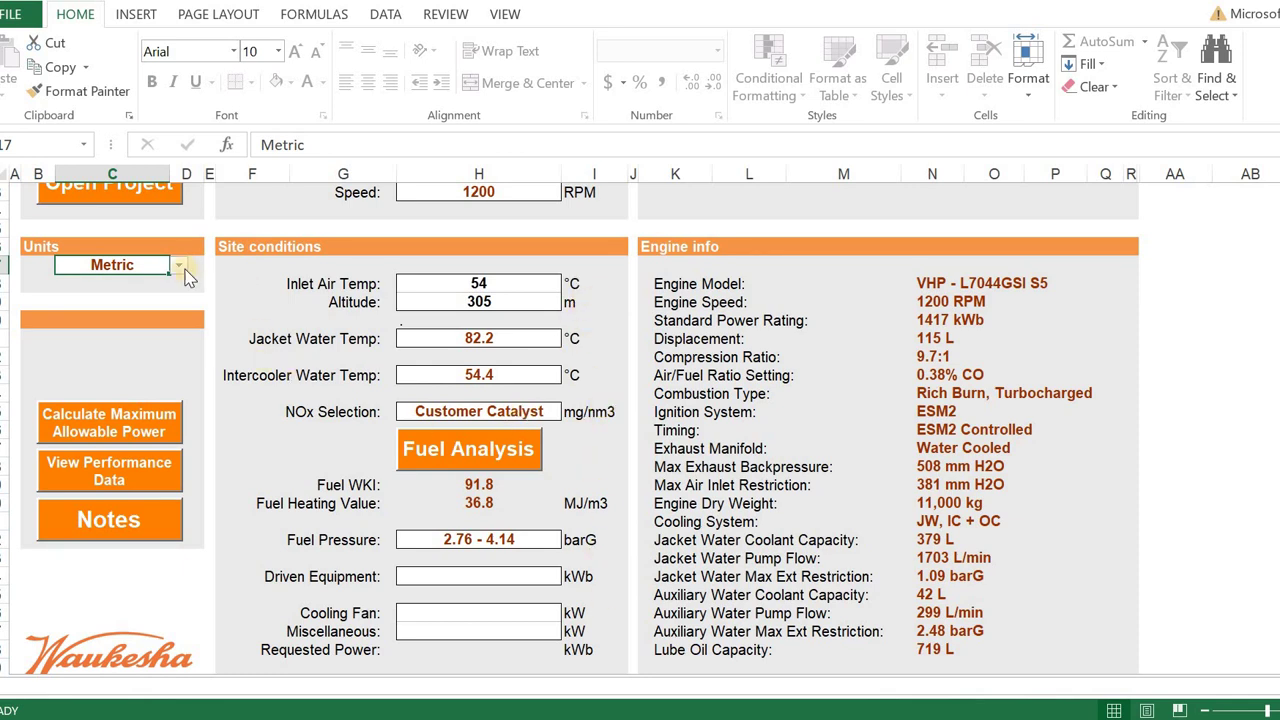
pyautogui.click(180, 268)
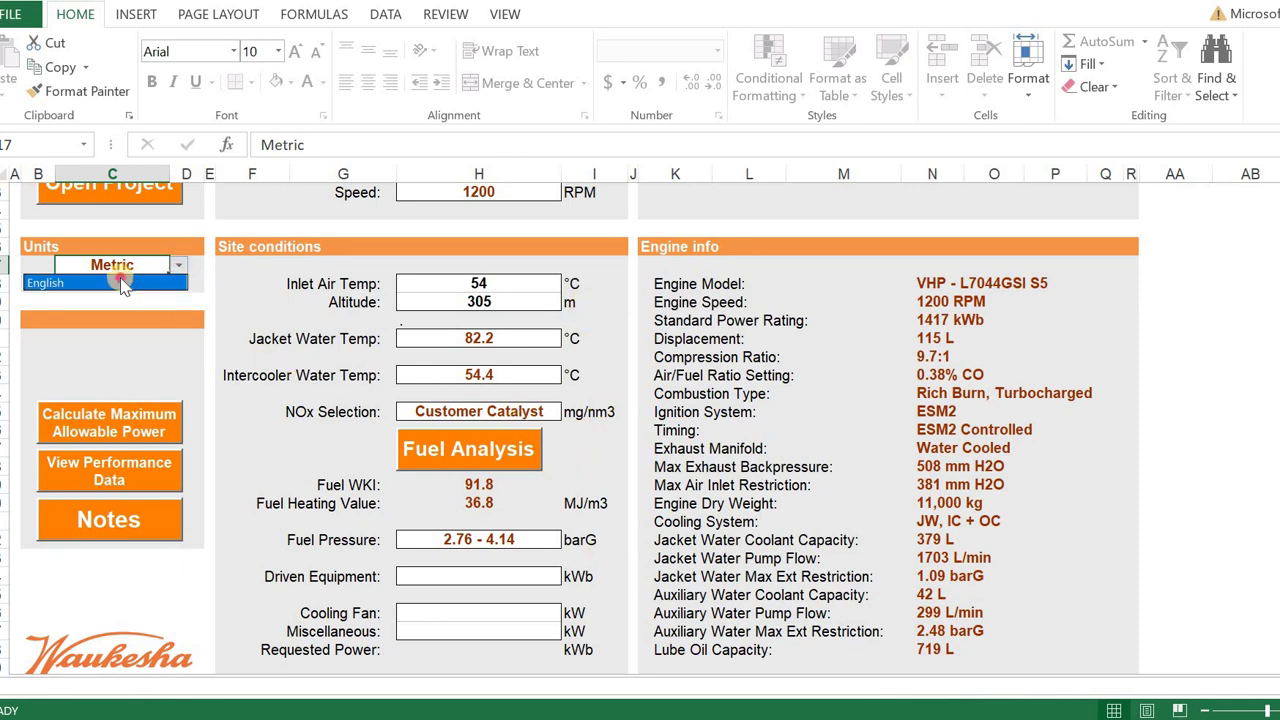
pyautogui.click(124, 284)
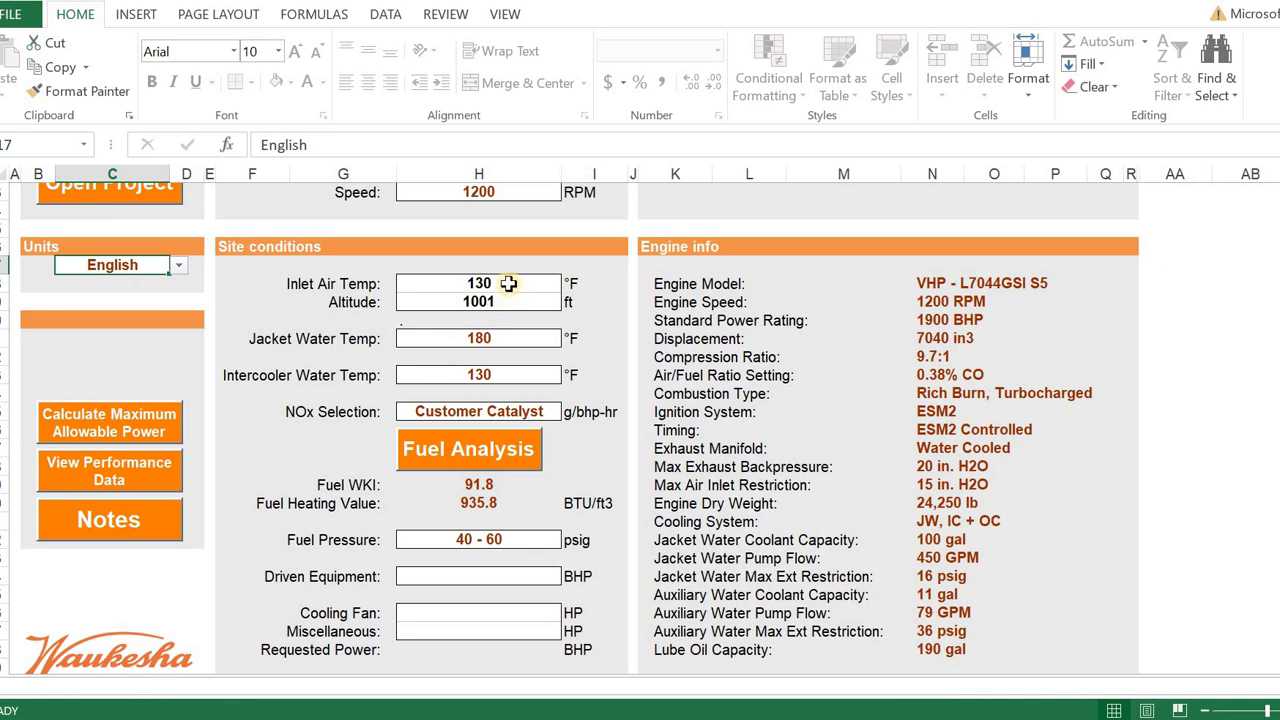
# - Check the engine Speed list, leaving it at 1200 RPM
pyautogui.scroll(2, 514, 315)
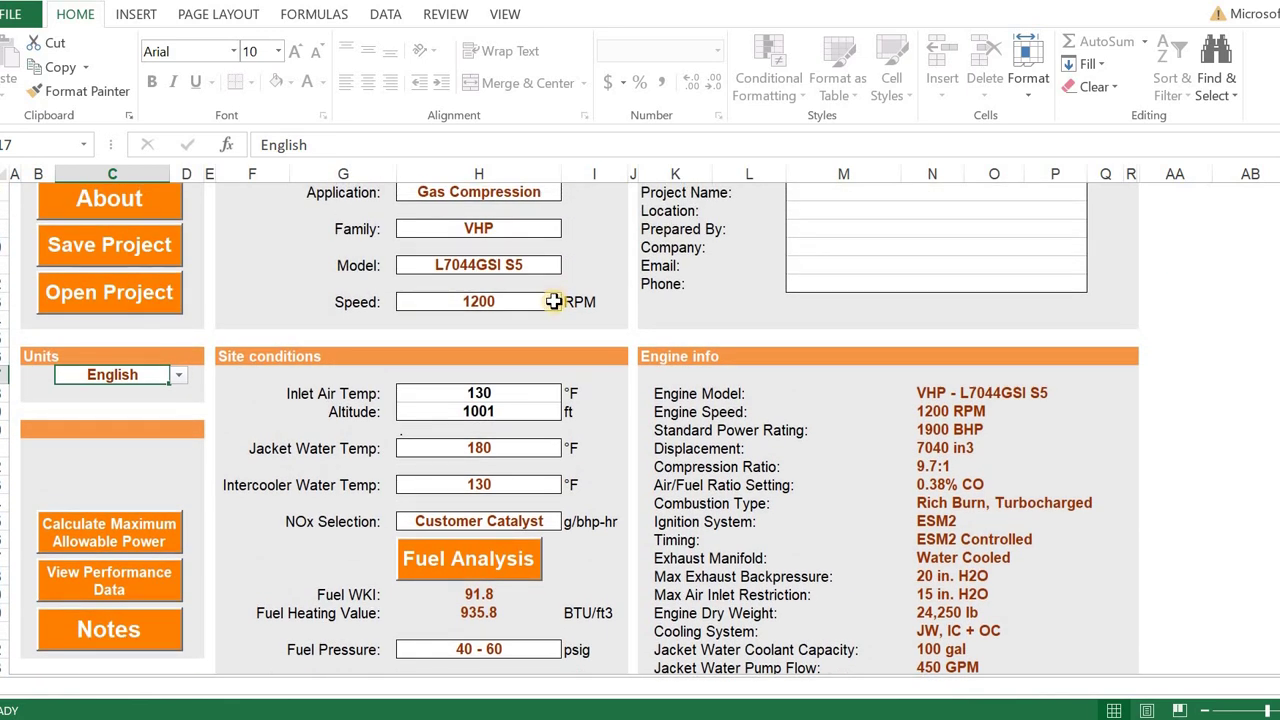
pyautogui.click(553, 301)
pyautogui.click(571, 301)
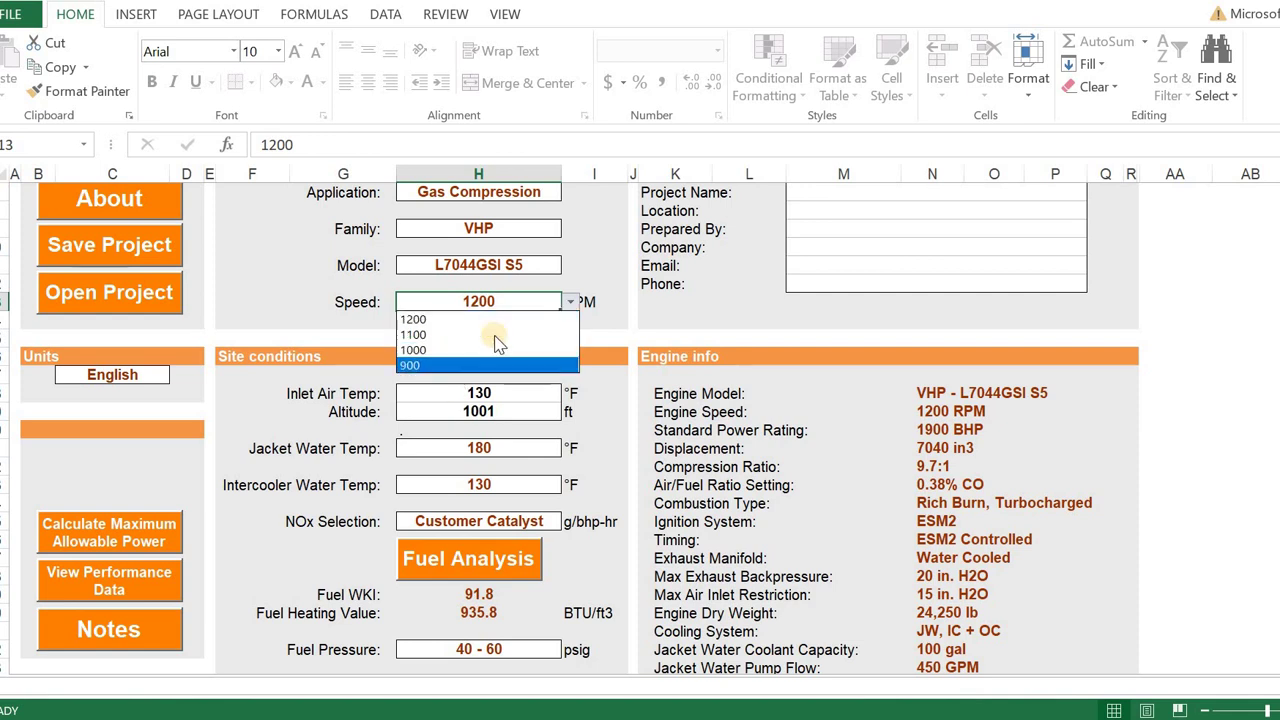
pyautogui.click(522, 300)
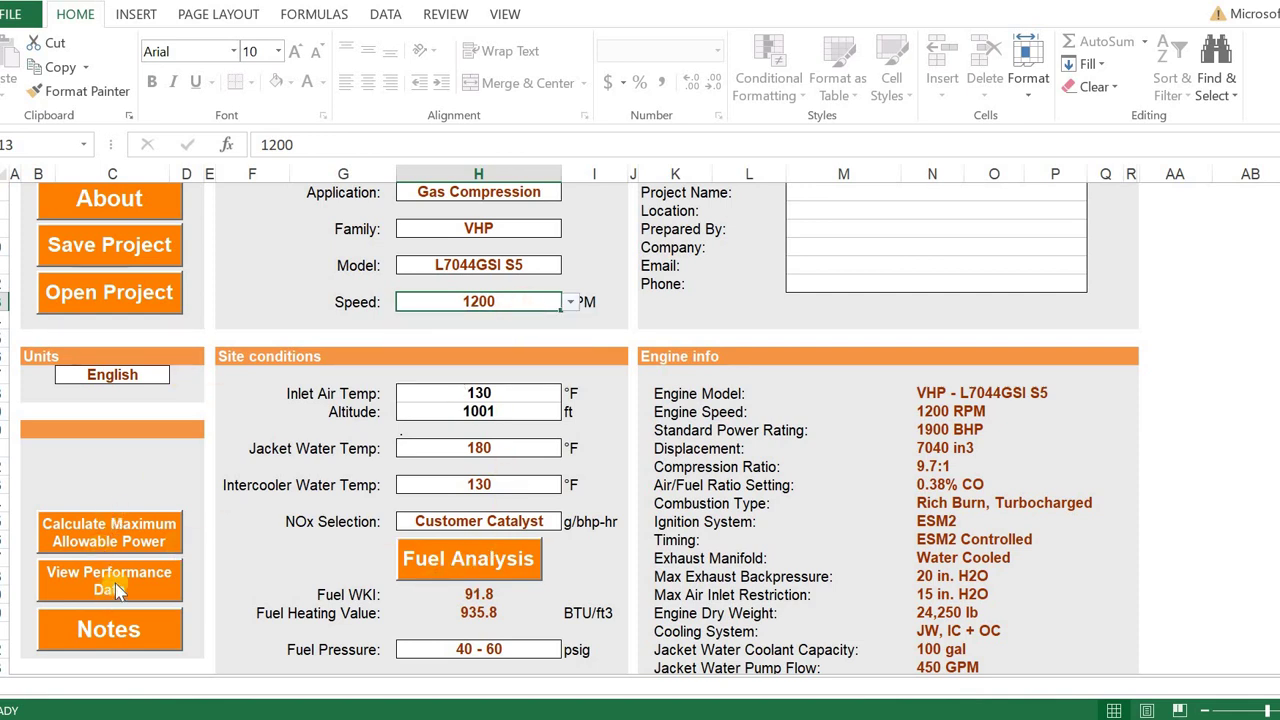
# - Calculate maximum allowable power, accepting 140 °F intercooler water, for 1900 BHP
pyautogui.scroll(-2, 240, 490)
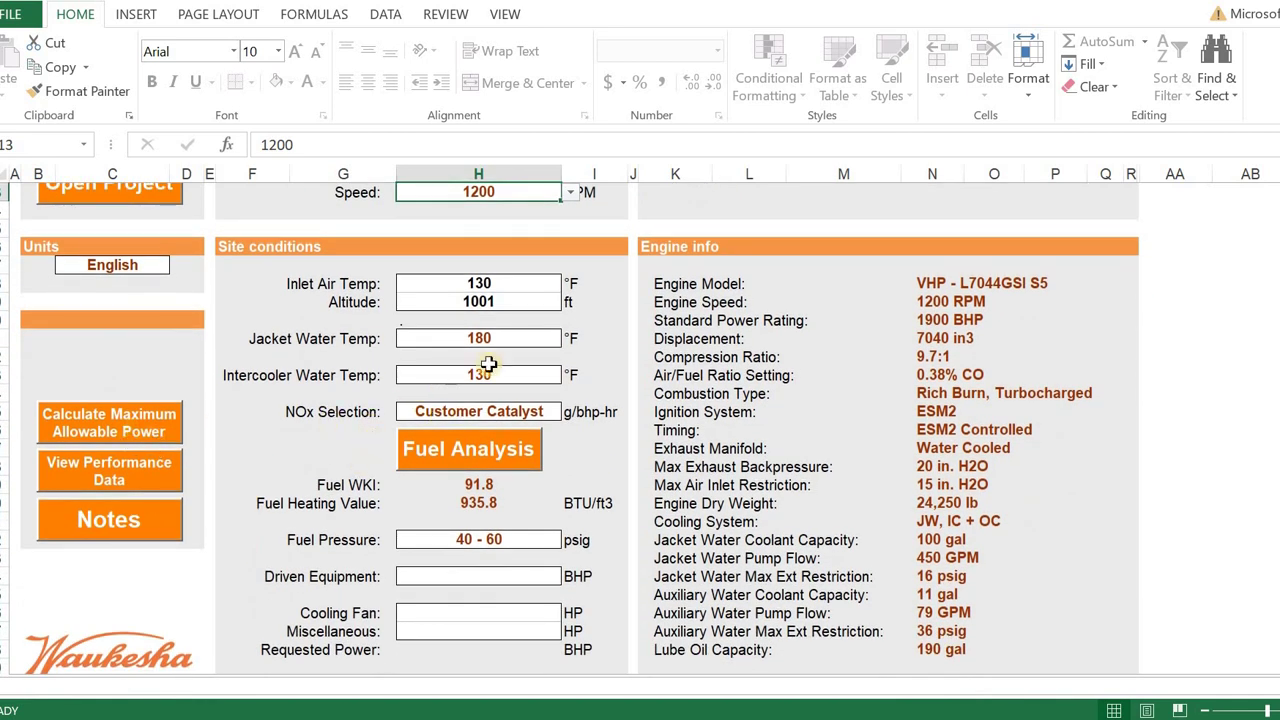
pyautogui.click(88, 431)
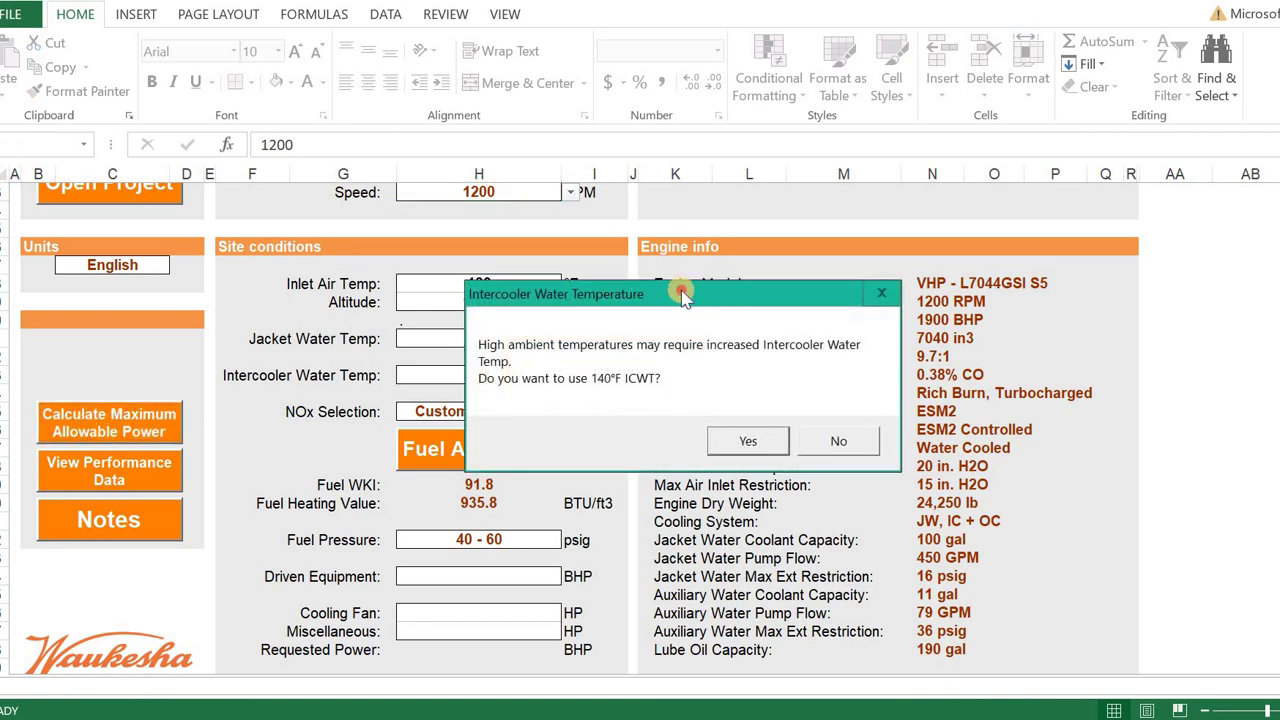
pyautogui.moveTo(682, 294); pyautogui.dragTo(803, 288)
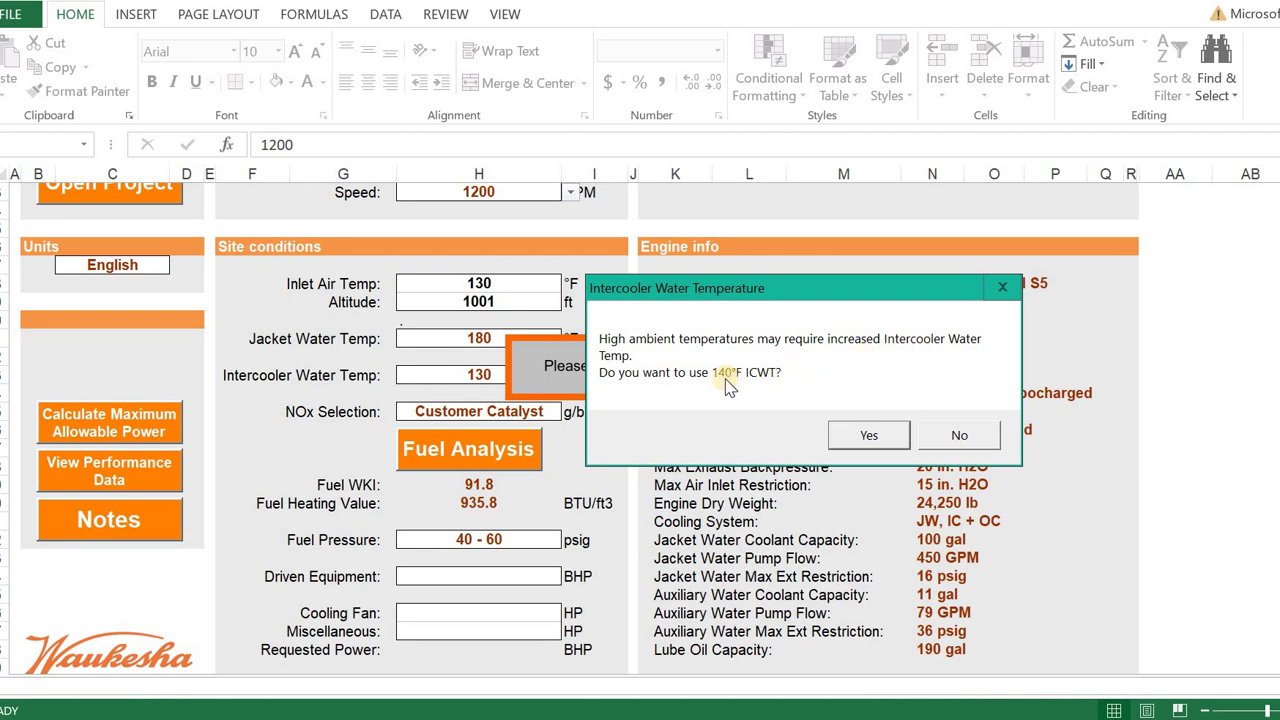
pyautogui.click(867, 438)
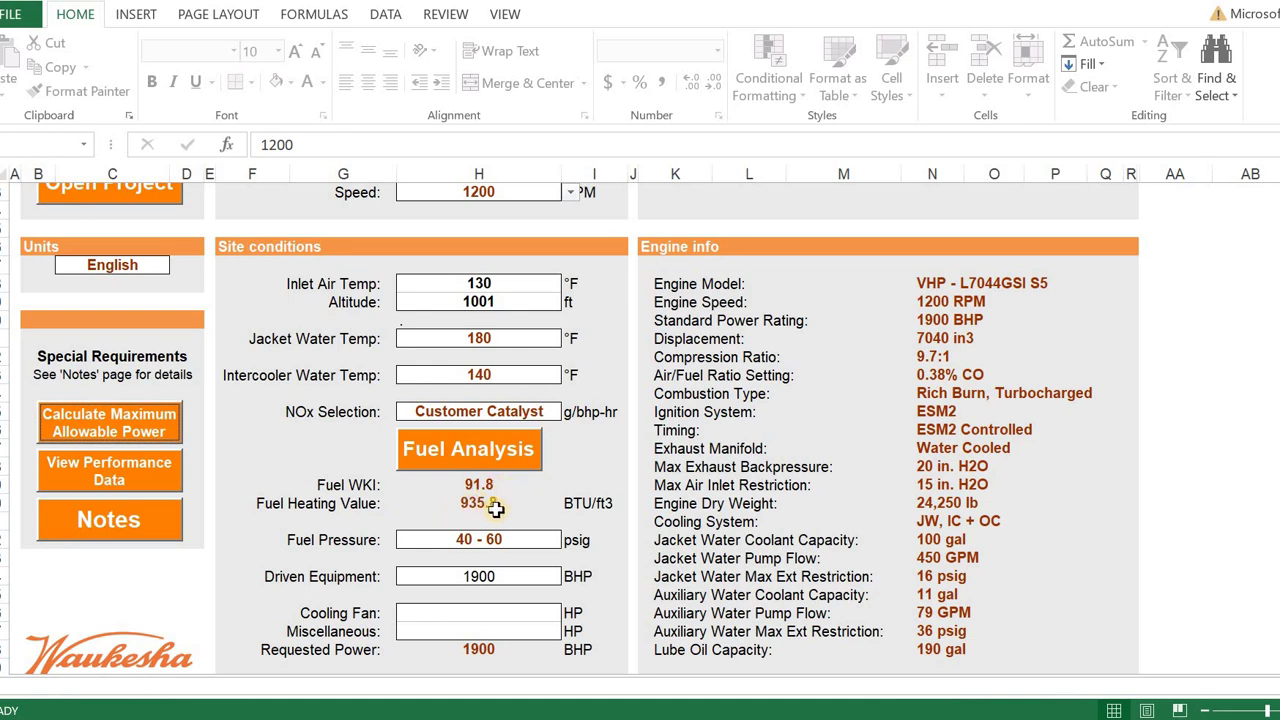
pyautogui.click(470, 450)
pyautogui.scroll(4, 675, 439)
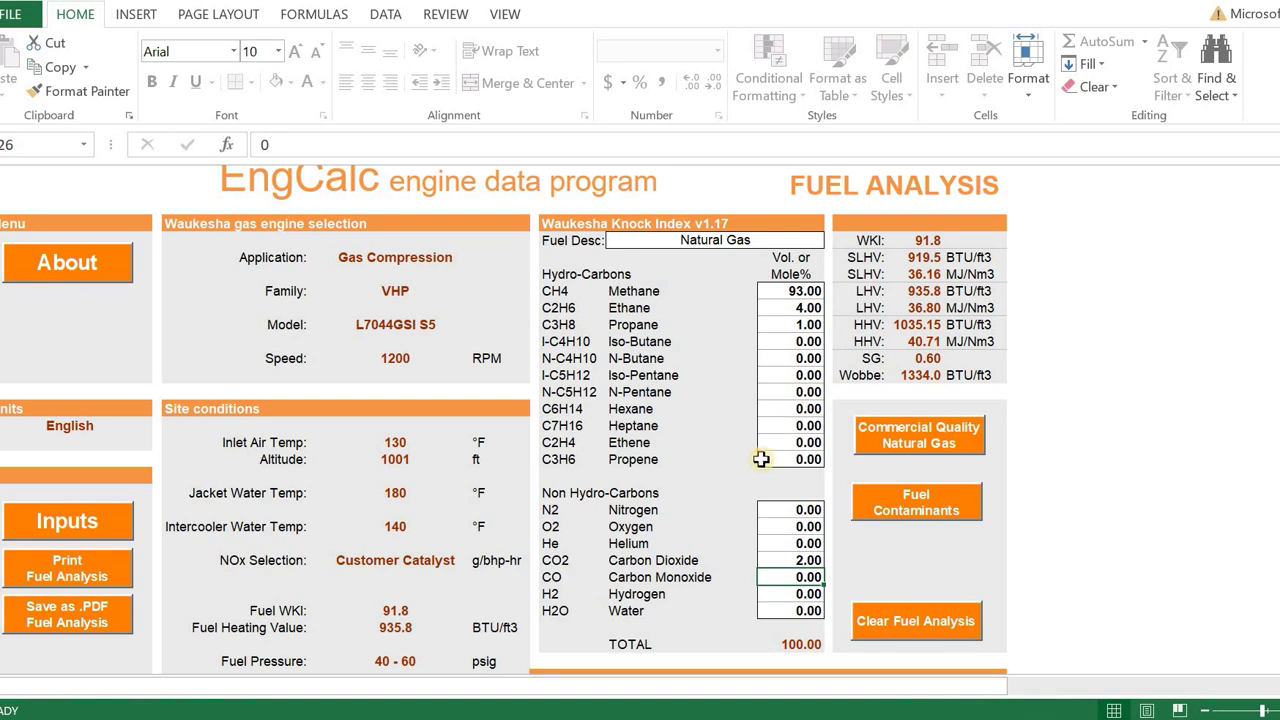
pyautogui.scroll(-3, 758, 514)
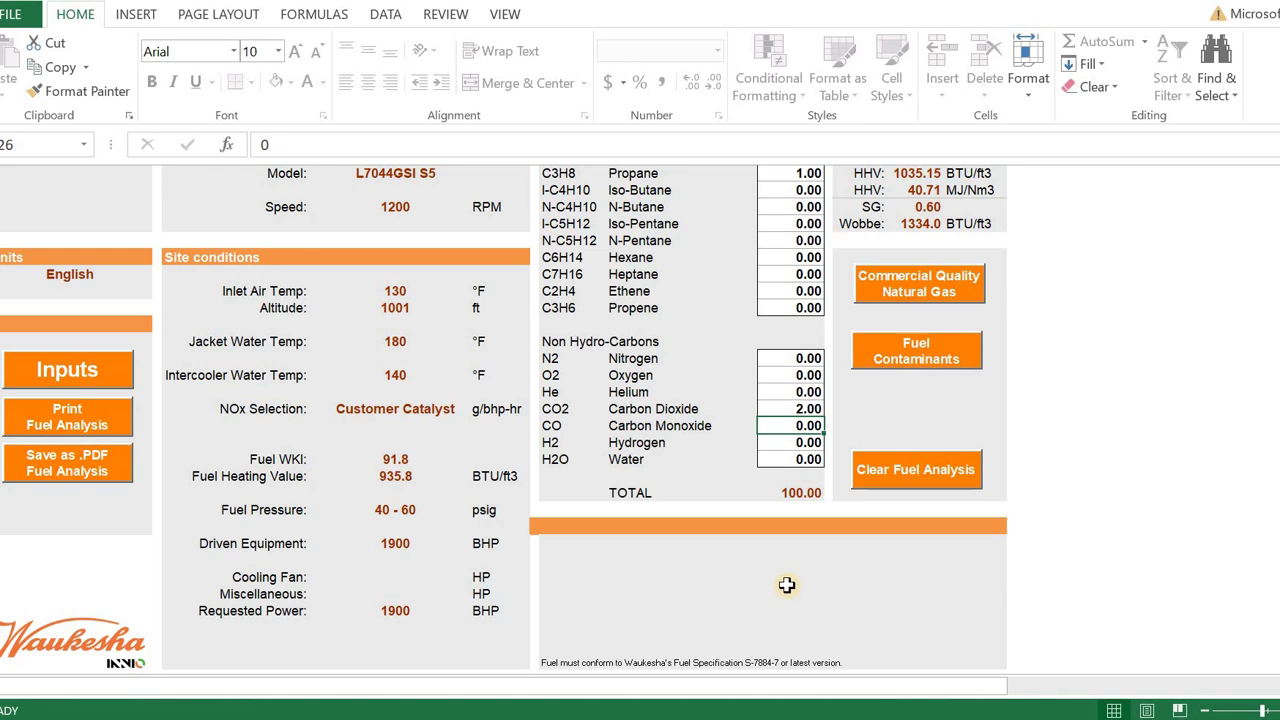
pyautogui.scroll(2, 787, 585)
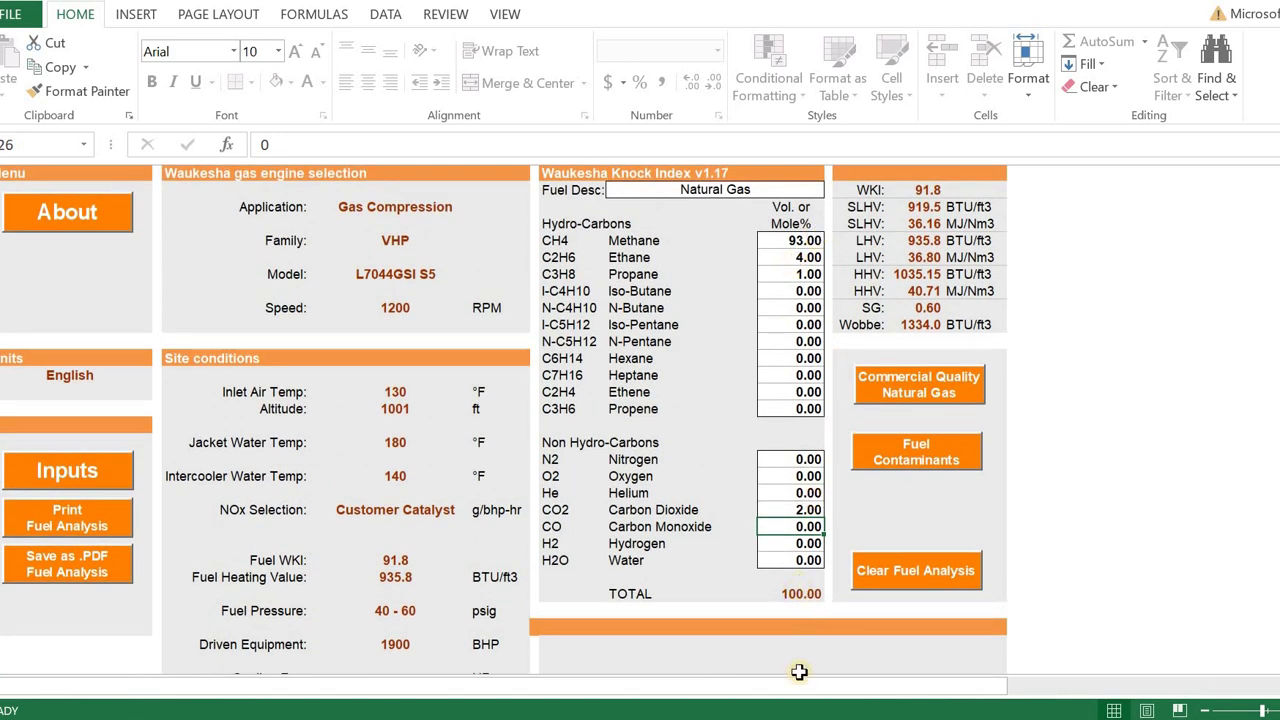
pyautogui.scroll(-2, 740, 555)
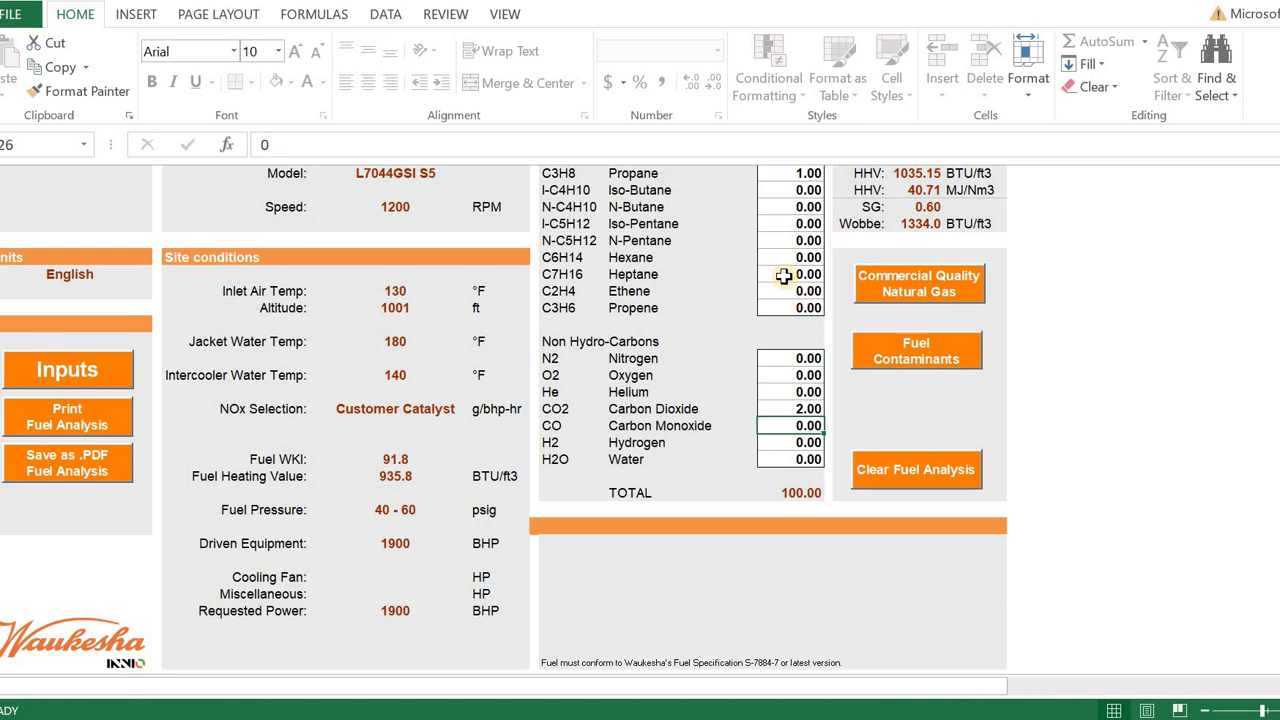
pyautogui.scroll(1, 783, 280)
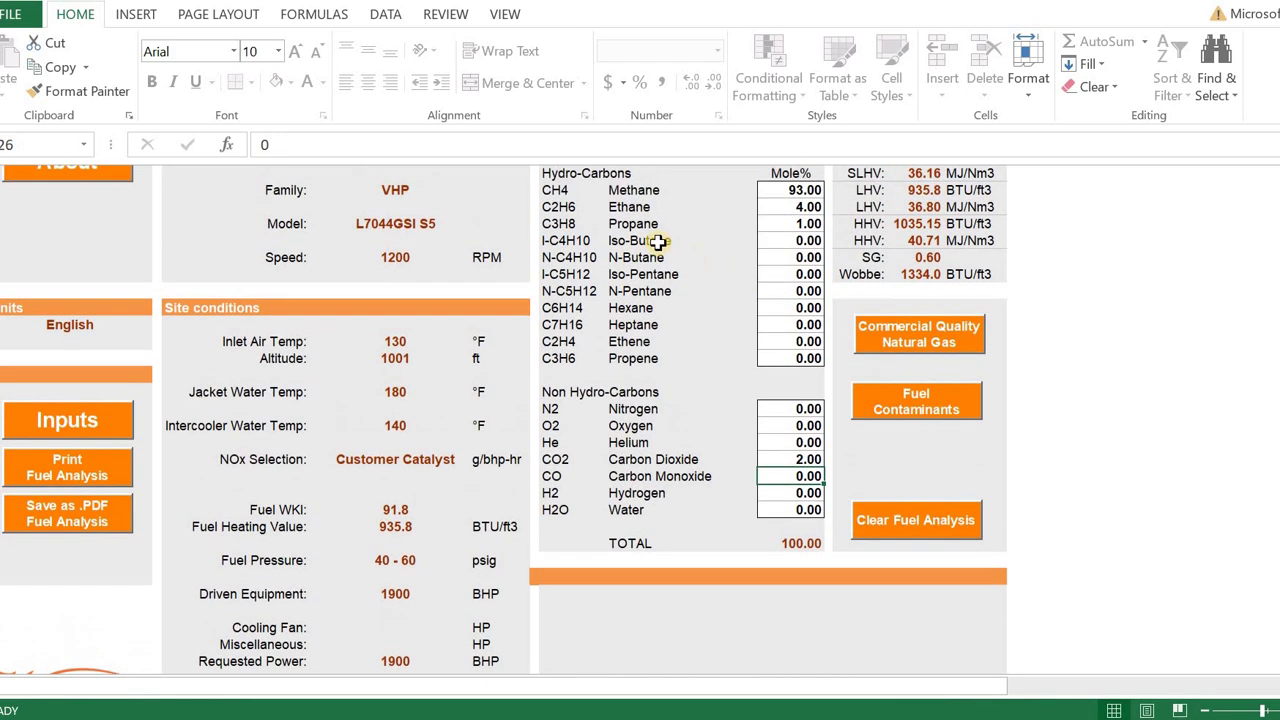
# - Set Iso-Butane to 4 mole percent, then select the Methane value
pyautogui.click(792, 241)
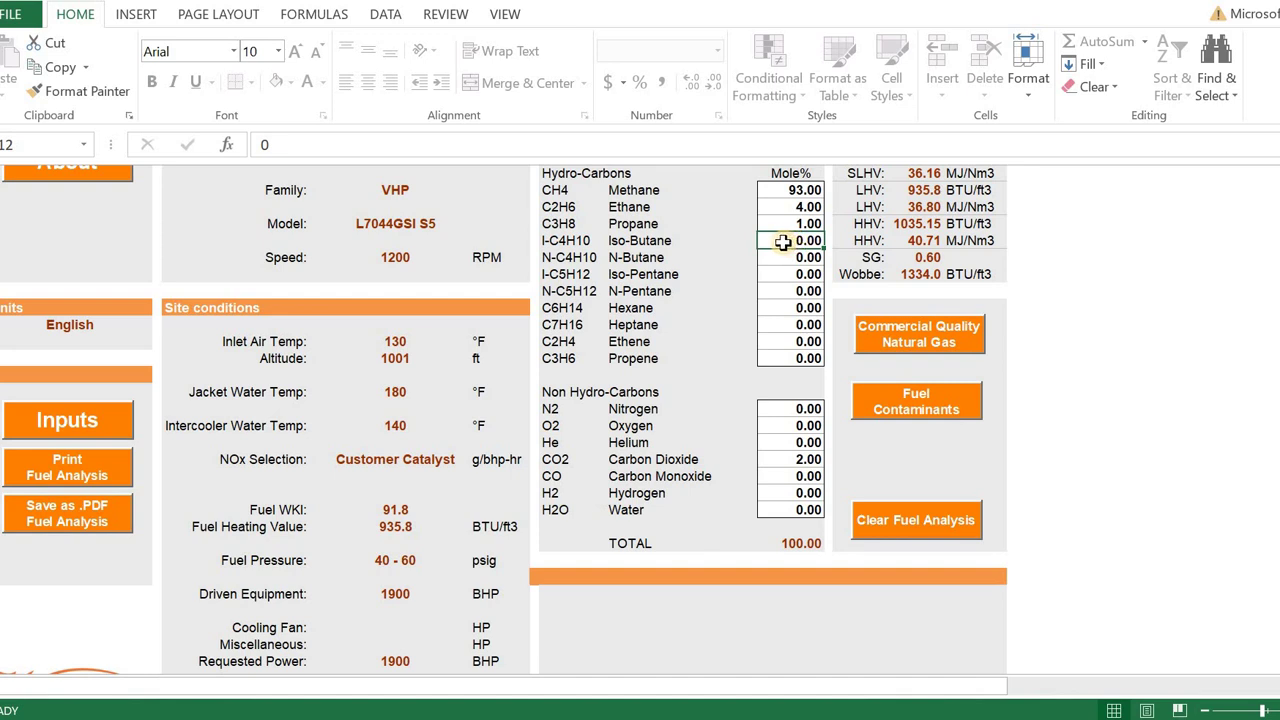
pyautogui.write('4')
pyautogui.press('Return')
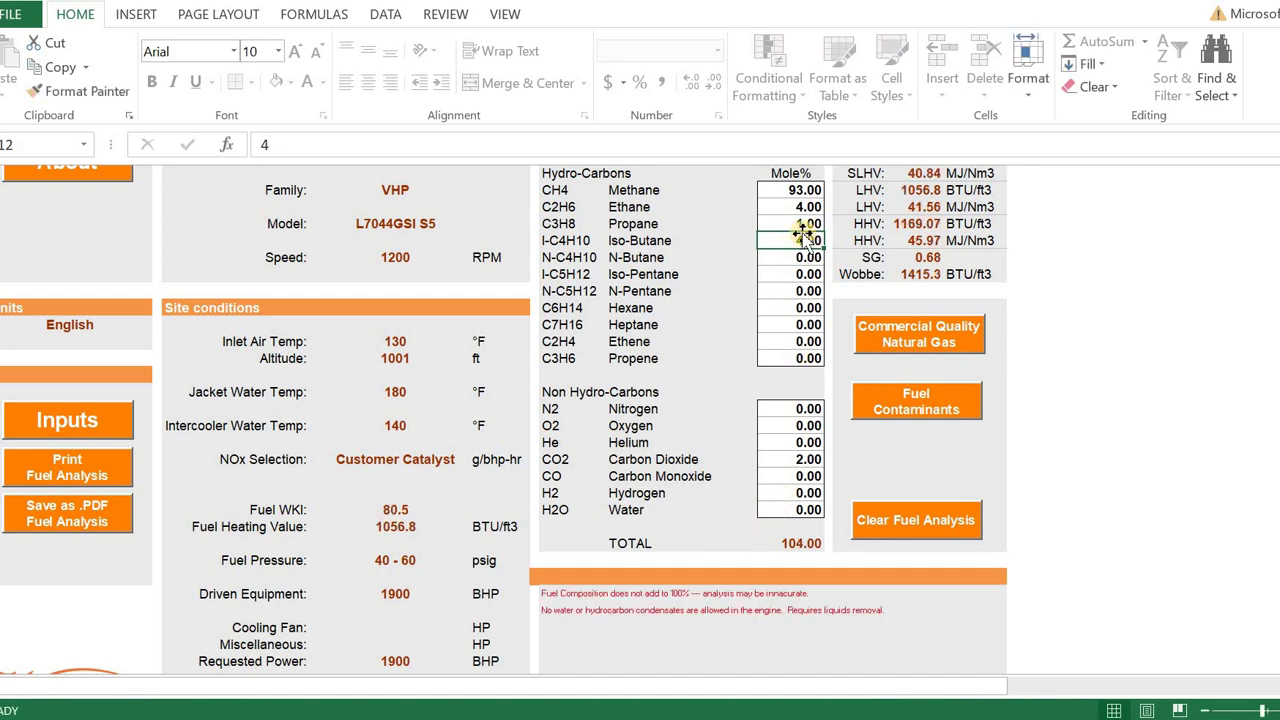
pyautogui.click(798, 191)
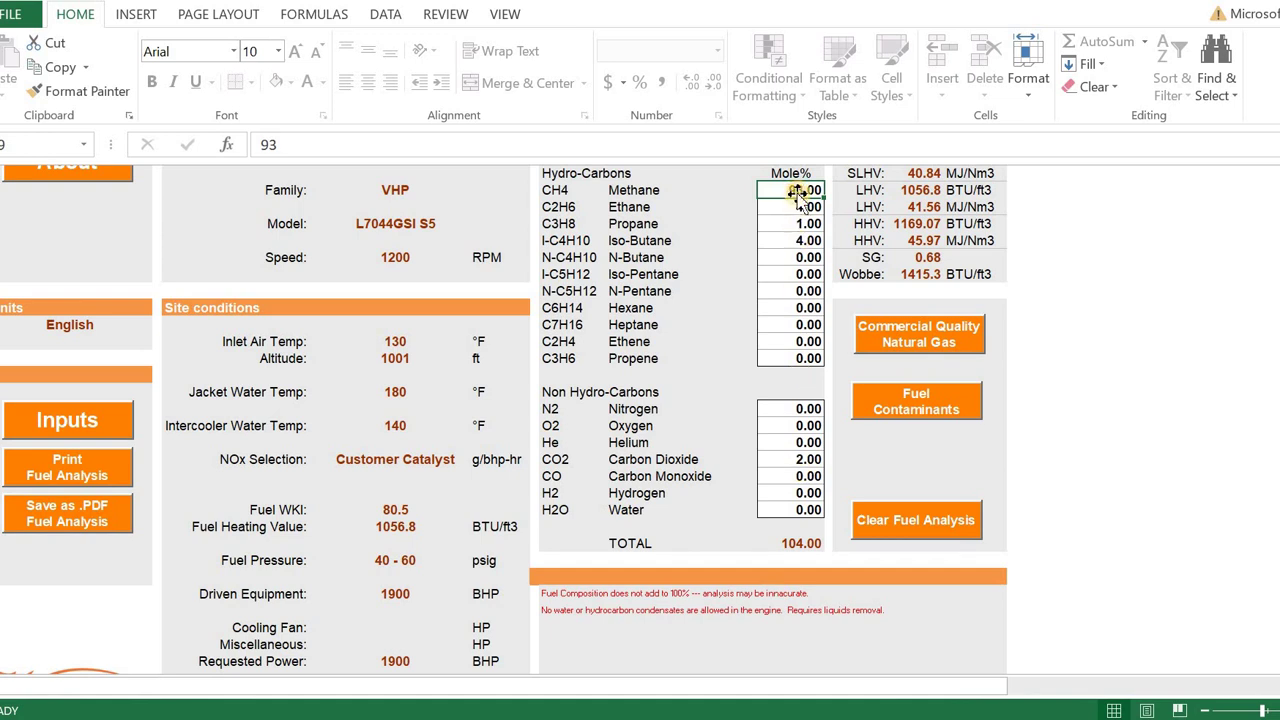
# - Set methane to 83%, propane to 4% and ethane to 3%
pyautogui.write('83')
pyautogui.press('Return')
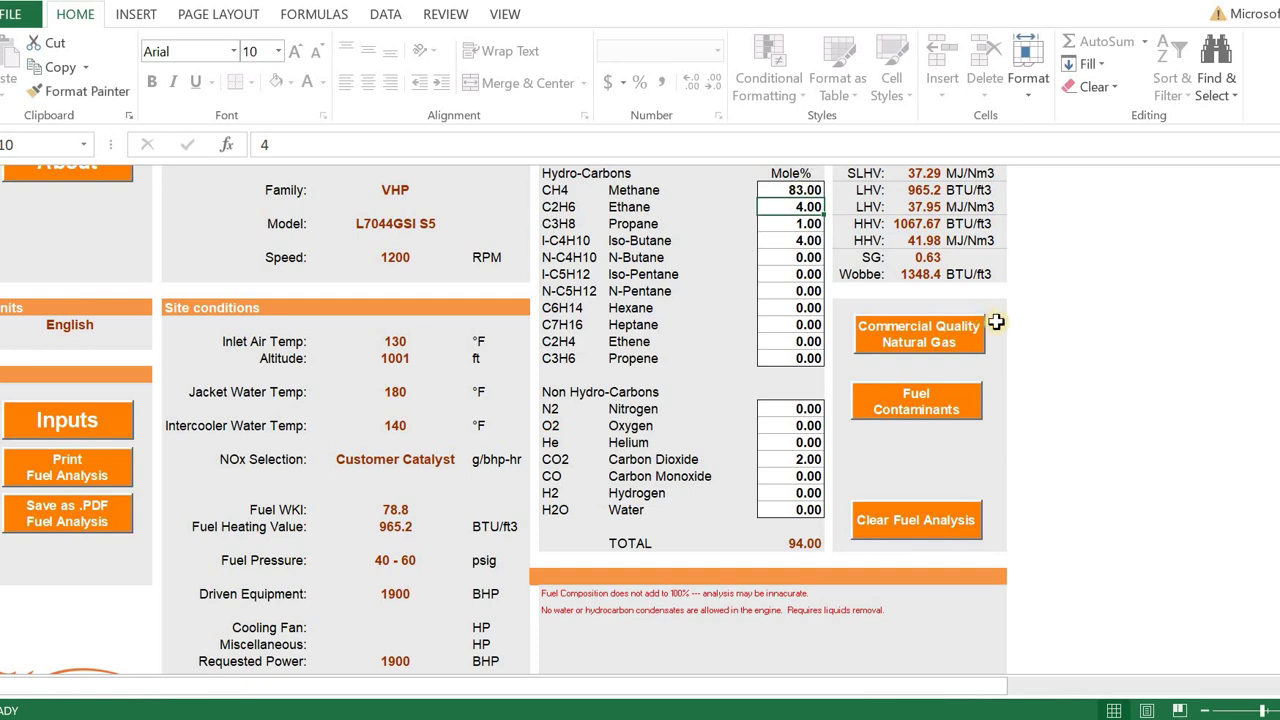
pyautogui.click(803, 224)
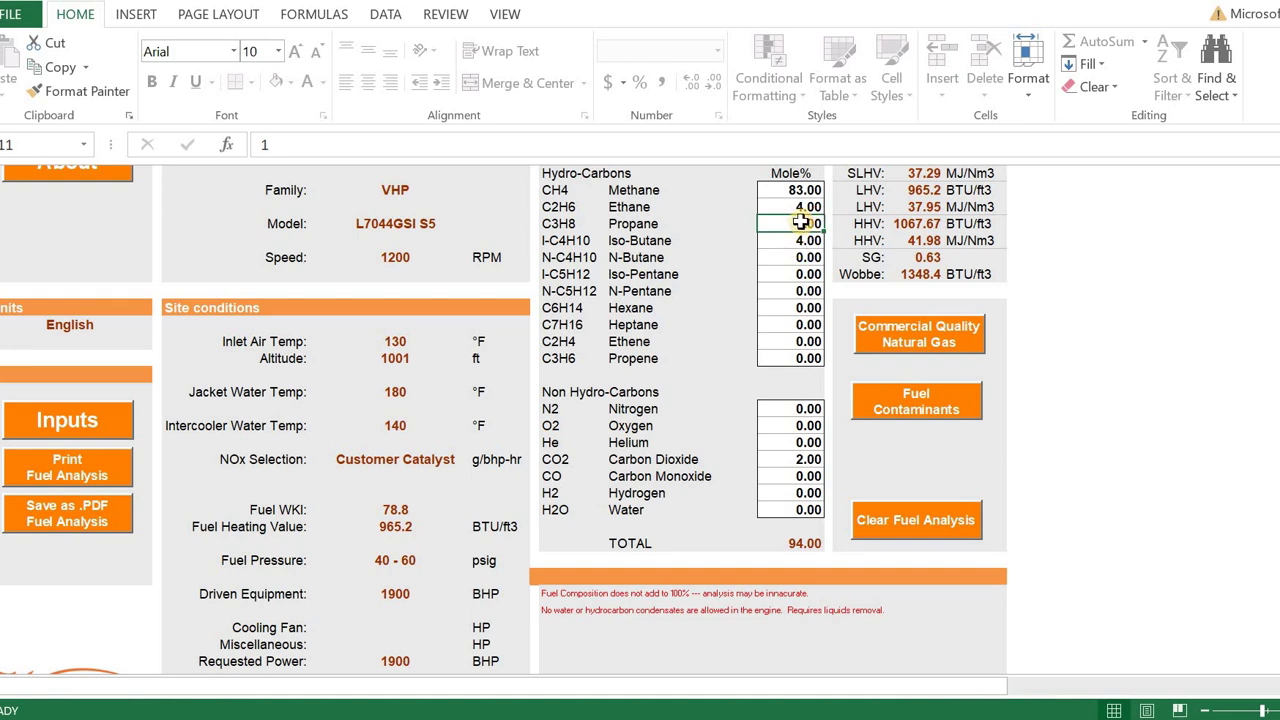
pyautogui.write('4')
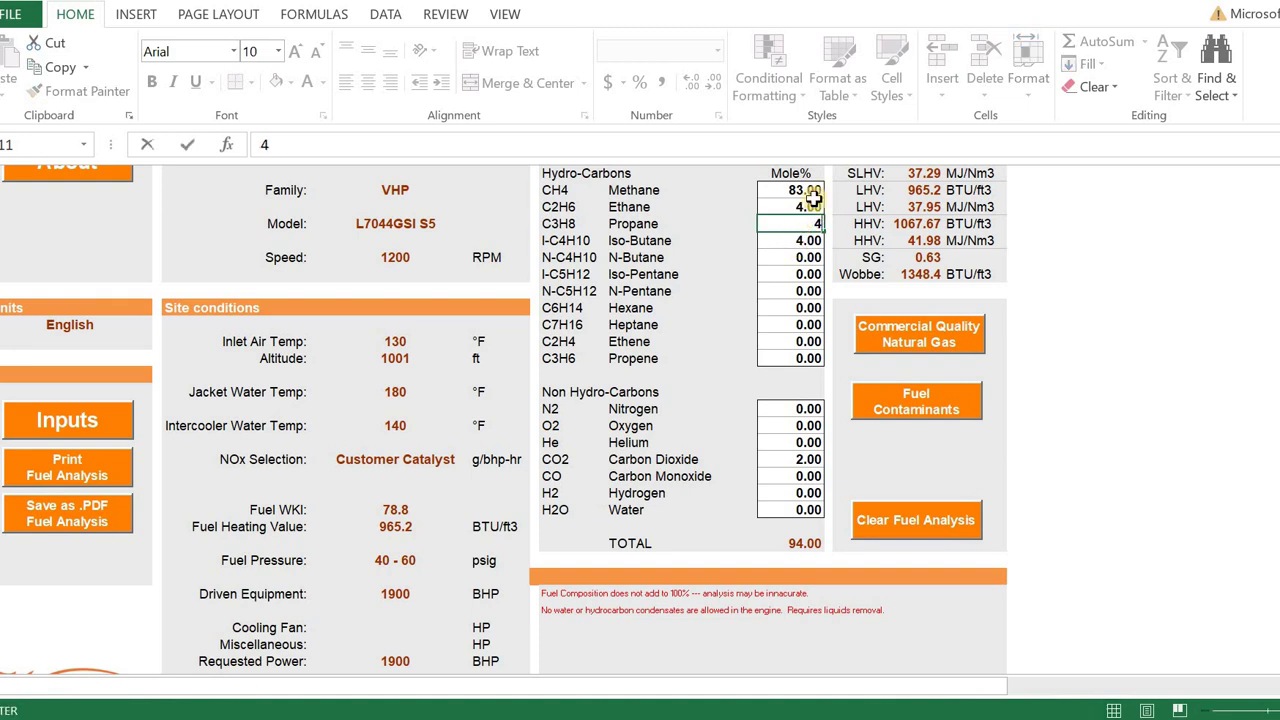
pyautogui.click(805, 206)
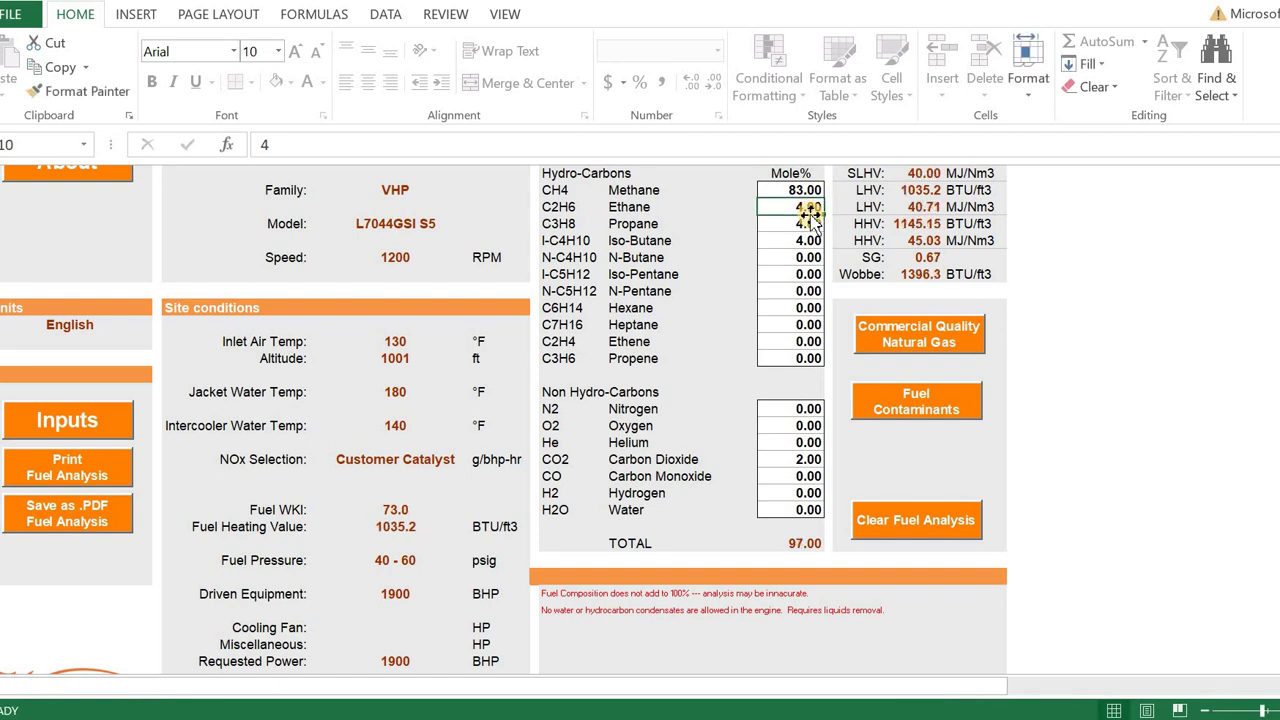
pyautogui.write('3')
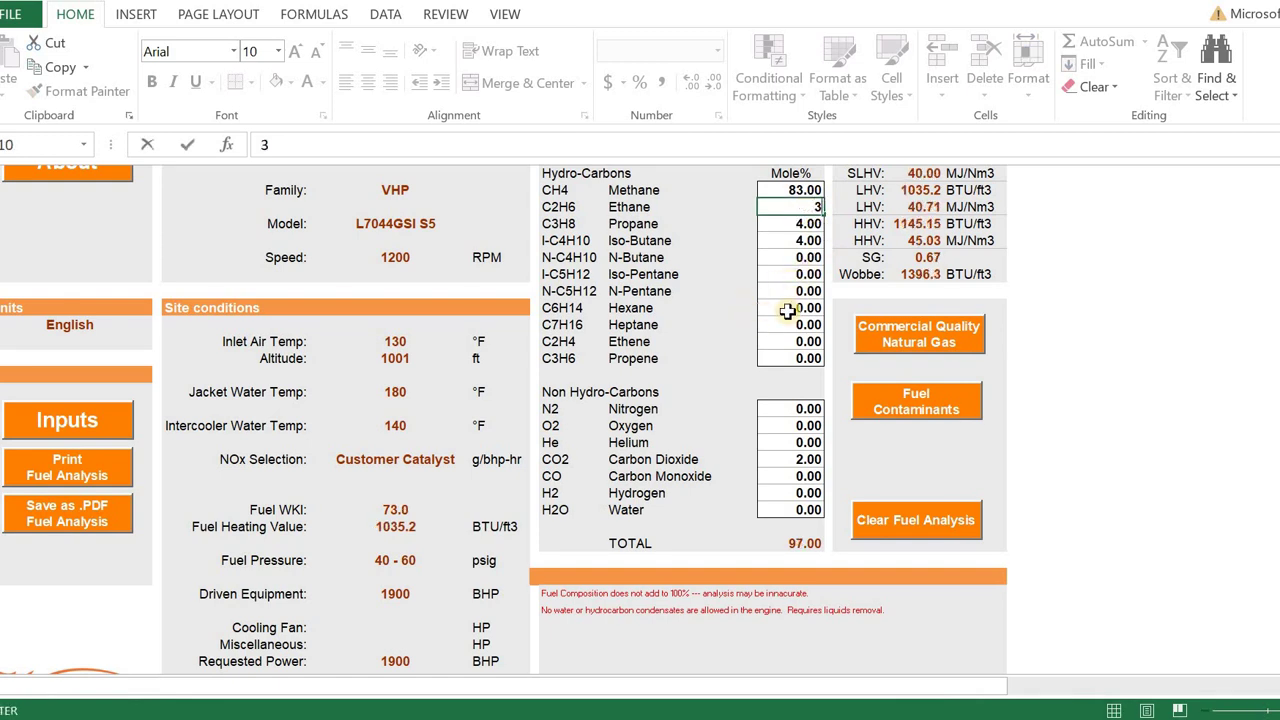
pyautogui.click(806, 257)
# - Set N-Butane to 2%, hexane to 3% and CO2 to 1%, totalling 100%
pyautogui.write('2')
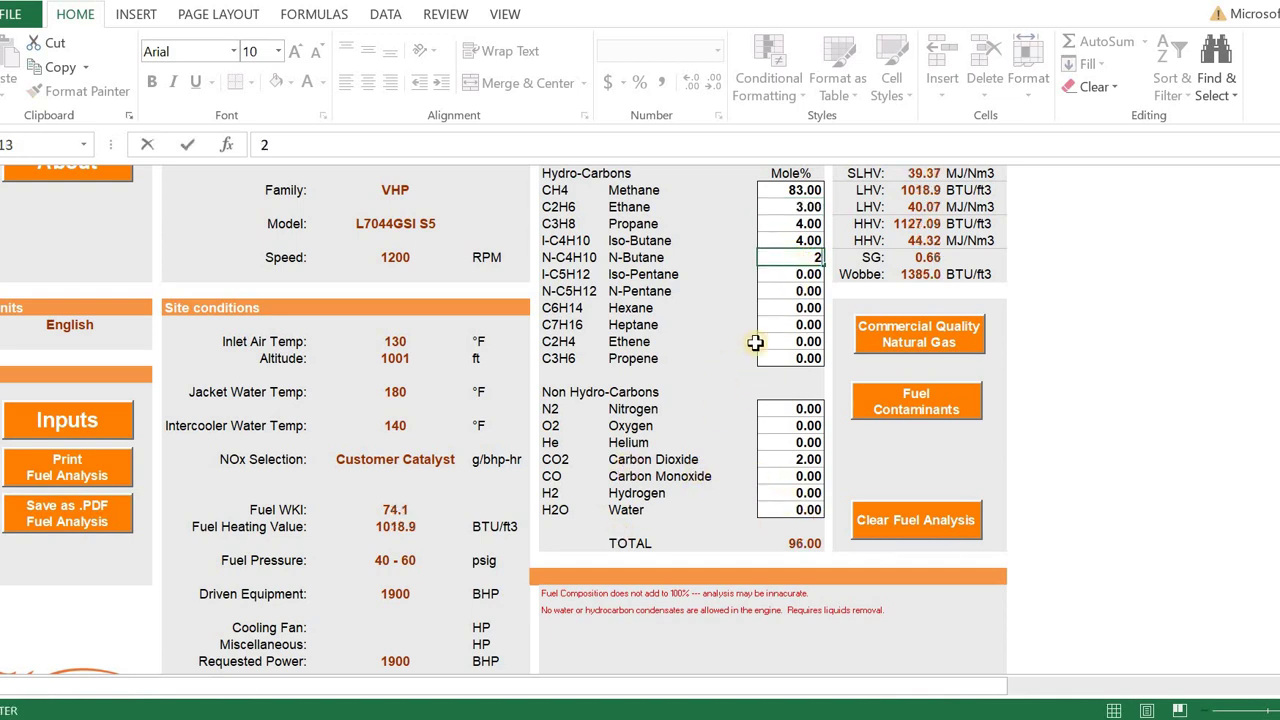
pyautogui.click(800, 307)
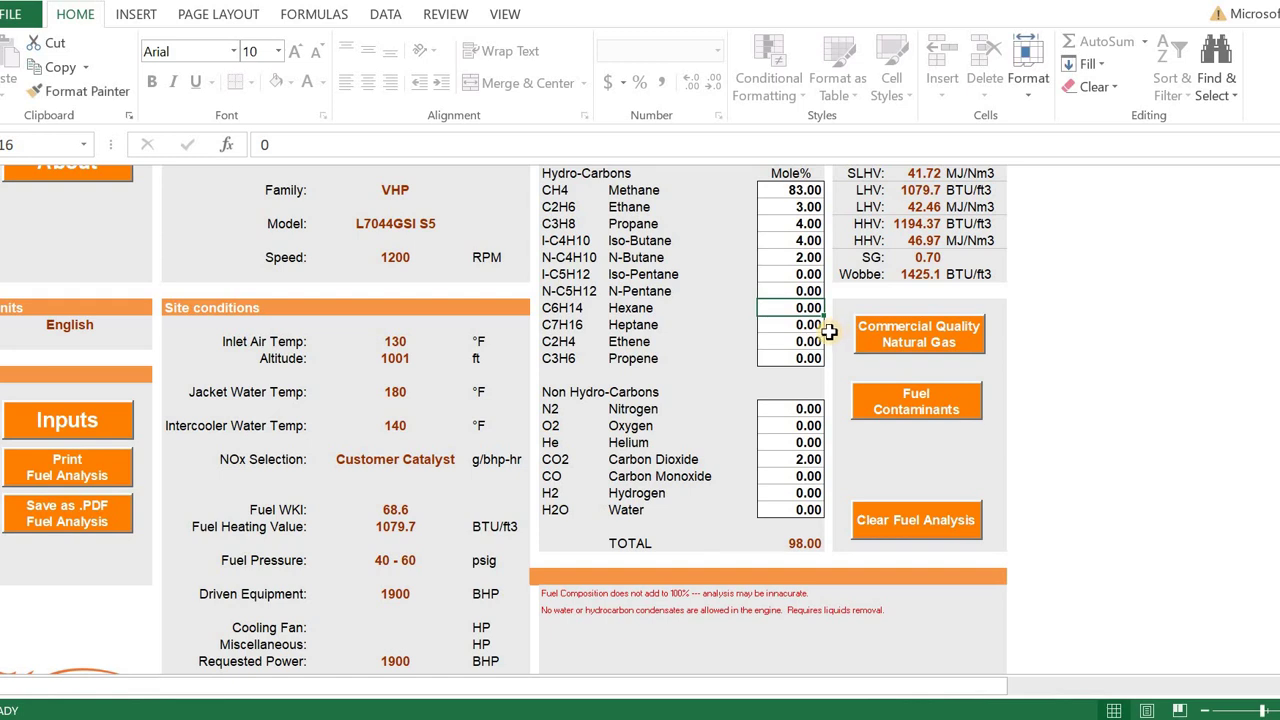
pyautogui.write('3')
pyautogui.press('Return')
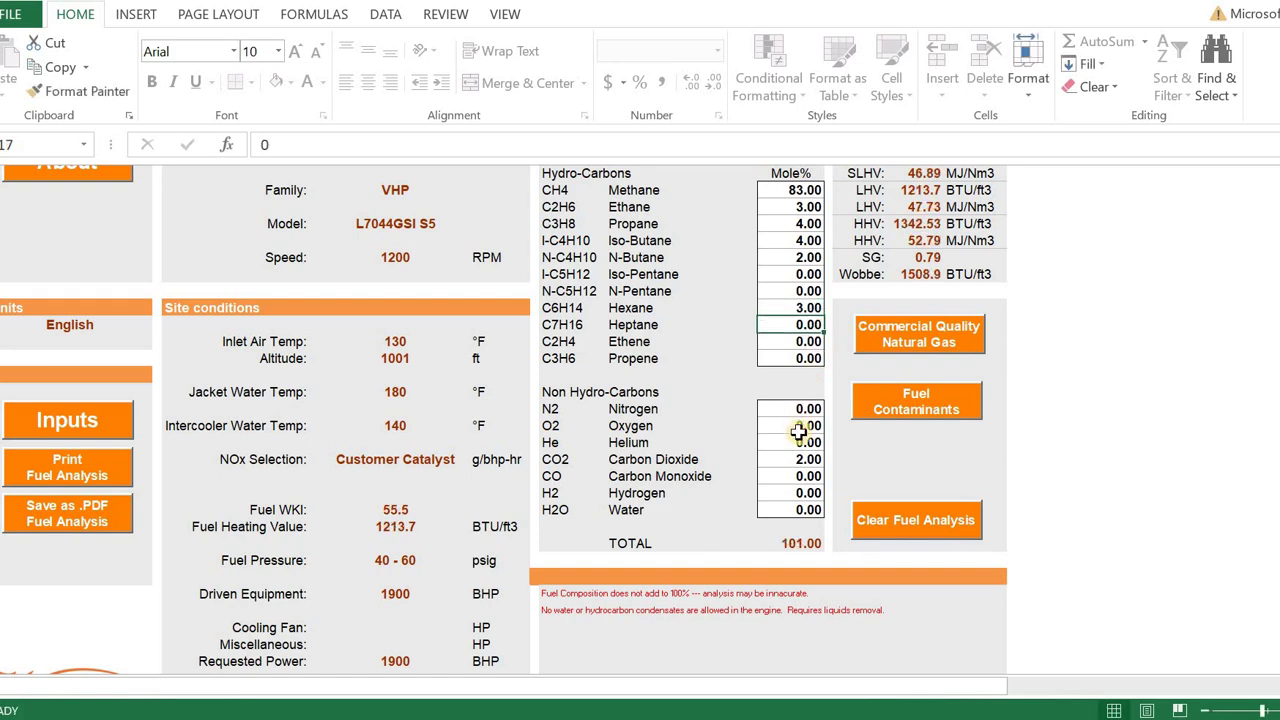
pyautogui.click(802, 459)
pyautogui.write('1')
pyautogui.hotkey('ctrl', 'Return')
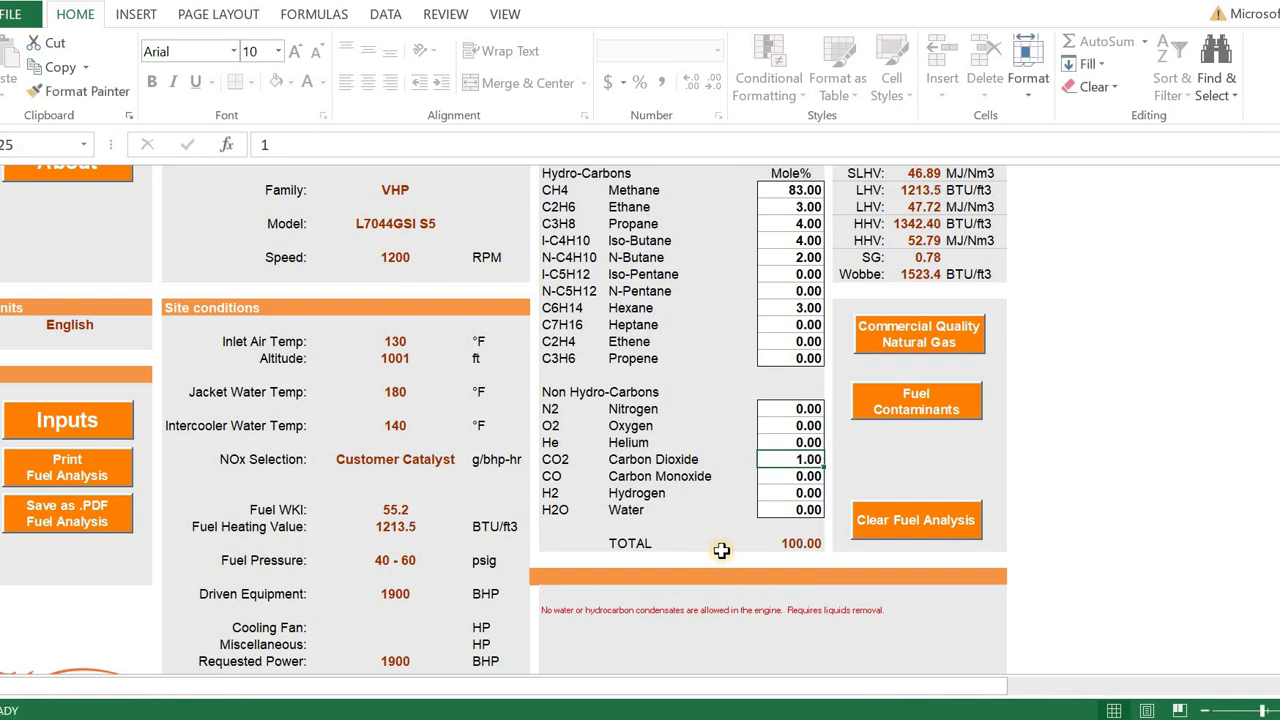
pyautogui.scroll(2, 711, 425)
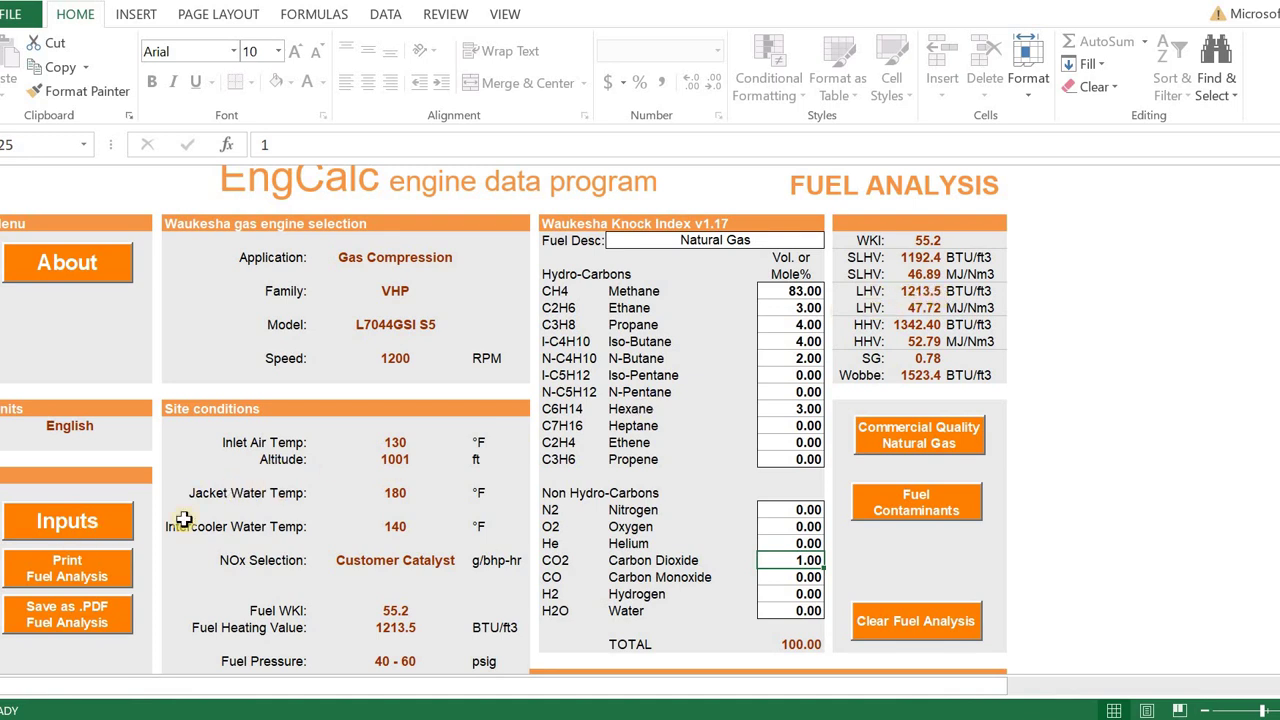
# - Back on the INPUTS sheet, recalculate maximum allowable power for the new fuel, giving 1806 BHP
pyautogui.click(67, 524)
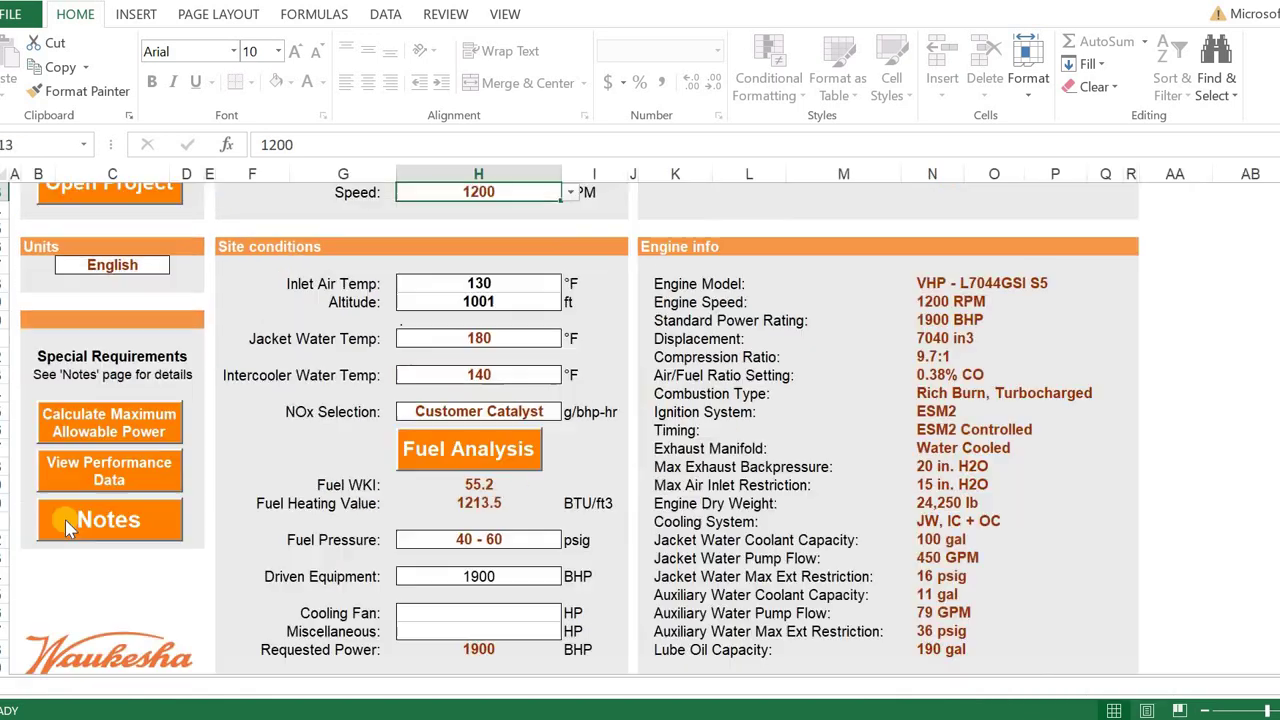
pyautogui.click(108, 422)
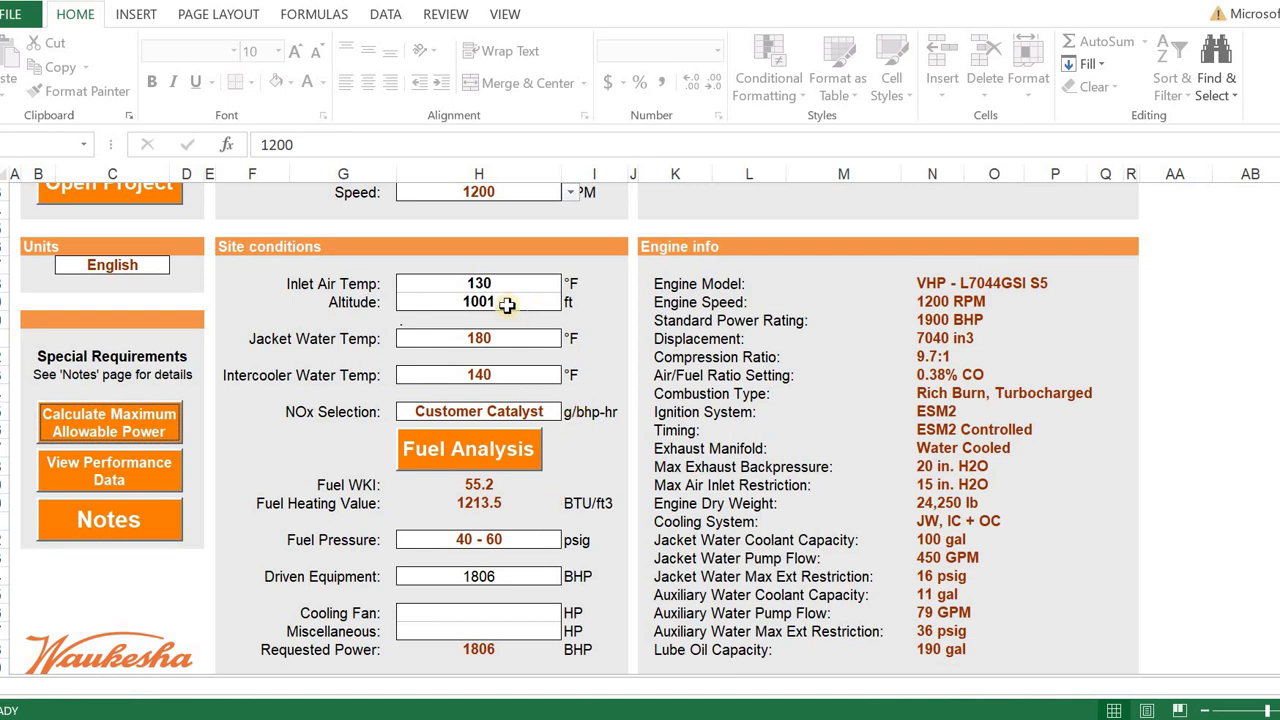
# - Set inlet air to 100 °F and intercooler water to 130 °F, then recalculate power to 1900 BHP
pyautogui.click(485, 283)
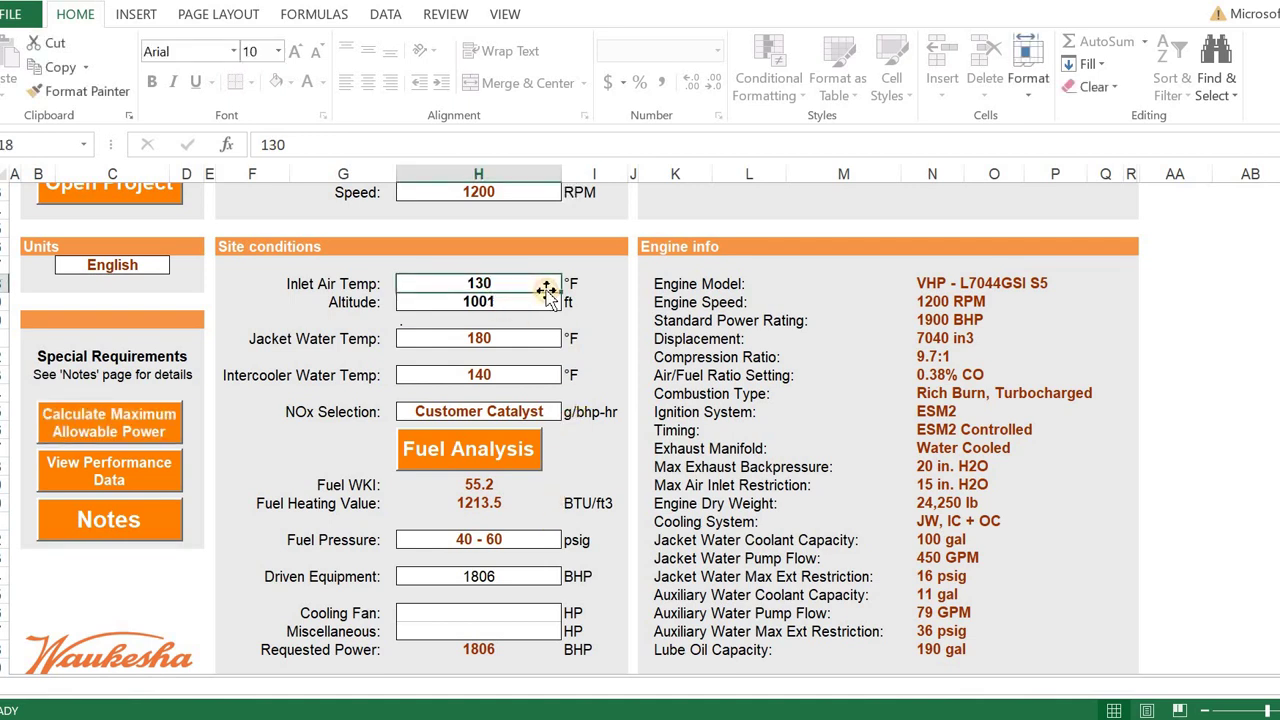
pyautogui.write('1')
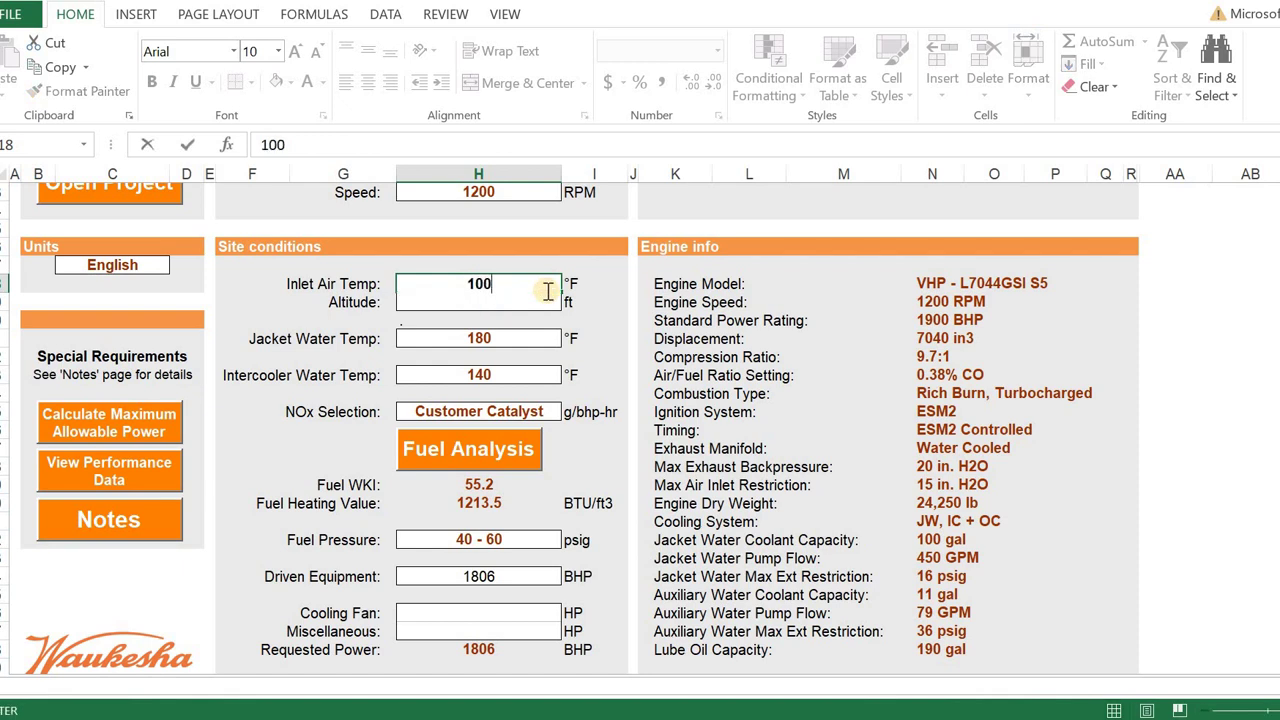
pyautogui.write('00')
pyautogui.press('Return')
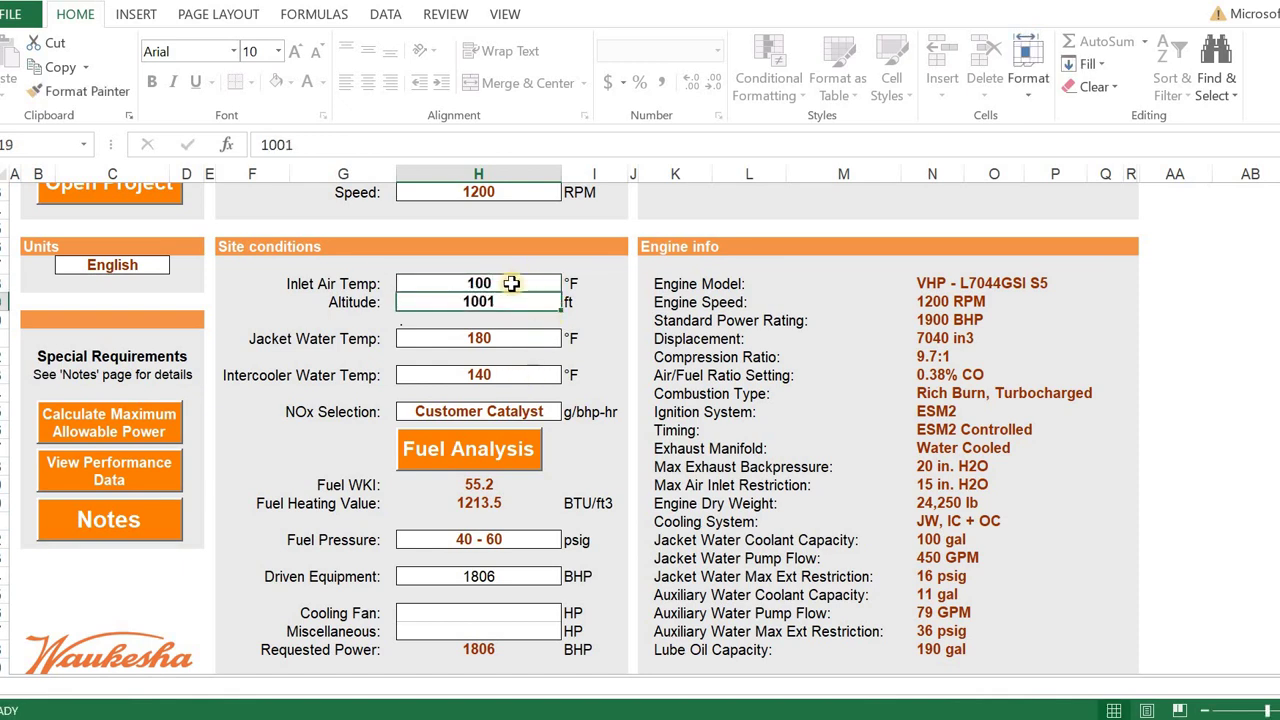
pyautogui.click(492, 375)
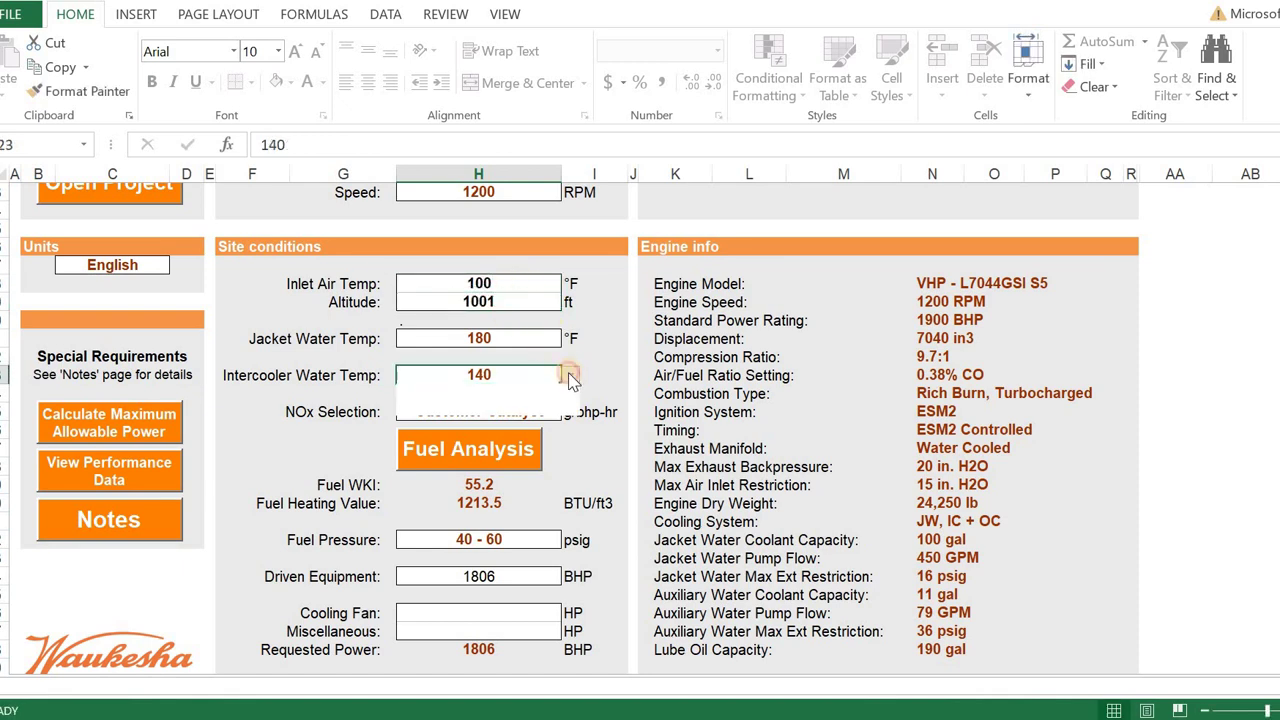
pyautogui.click(570, 375)
pyautogui.click(456, 408)
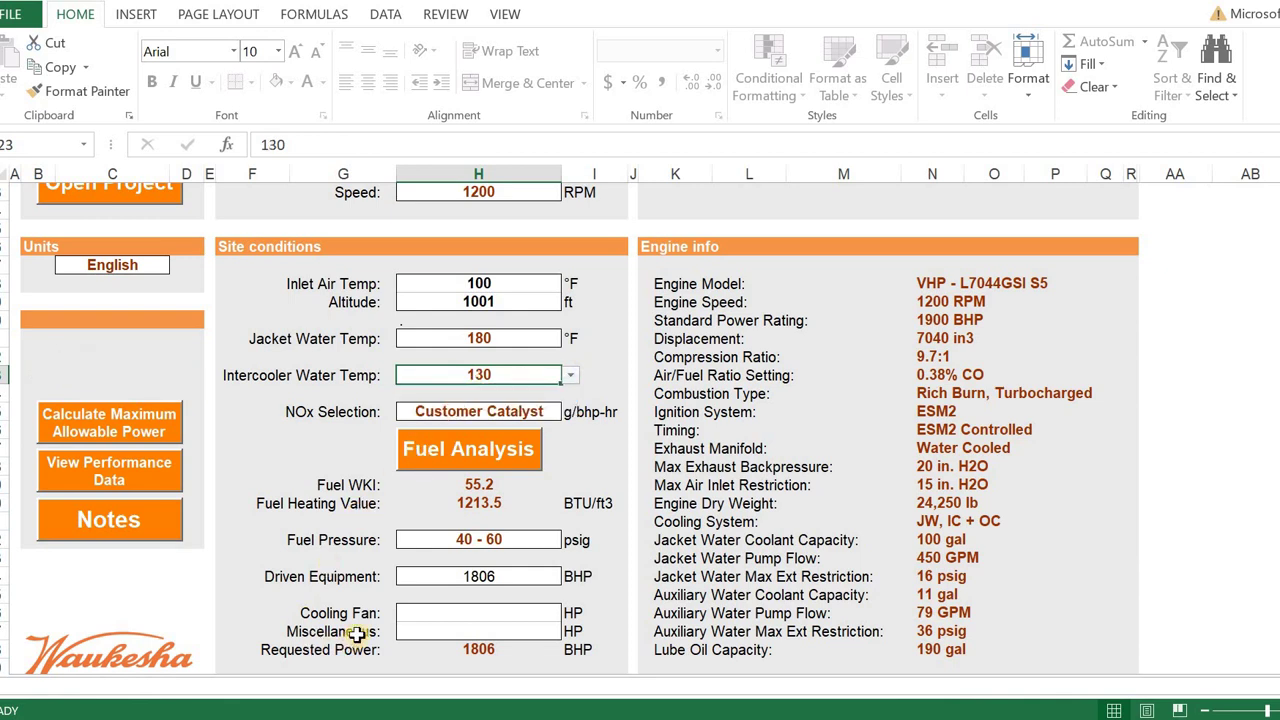
pyautogui.click(90, 426)
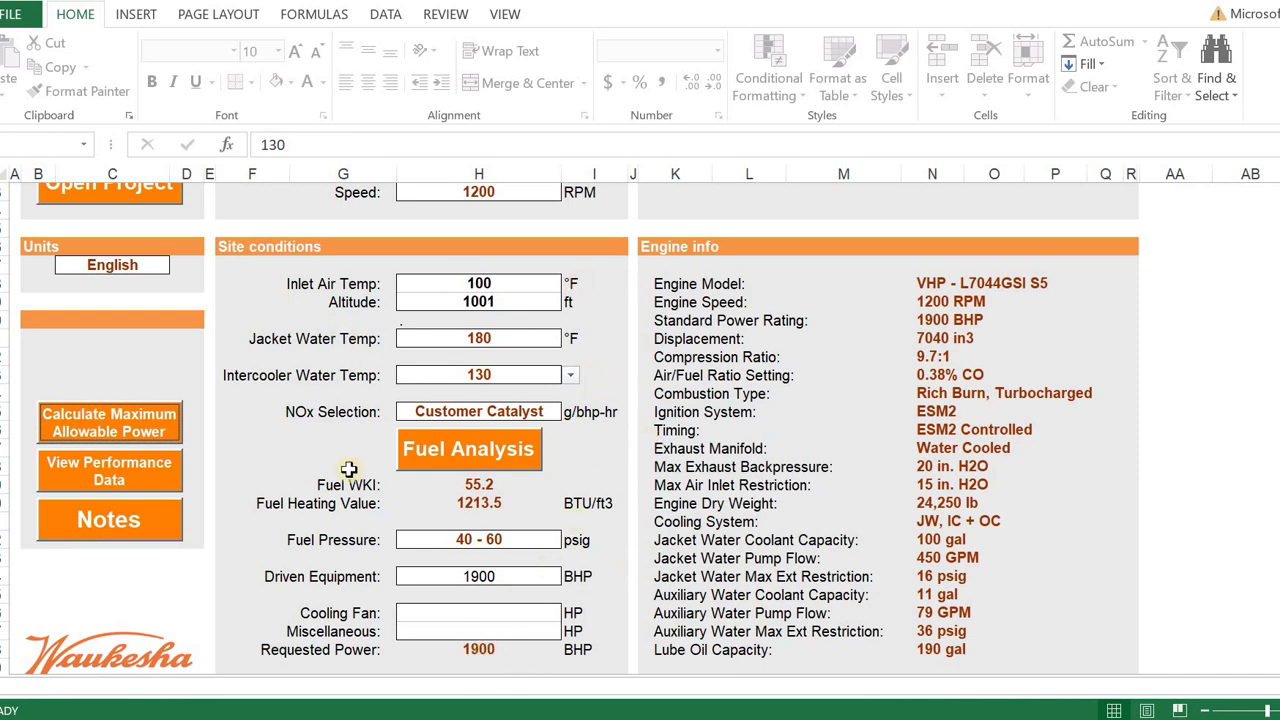
# - Open View Performance Data and scroll the output sheet down to the Emissions Units row
pyautogui.click(118, 482)
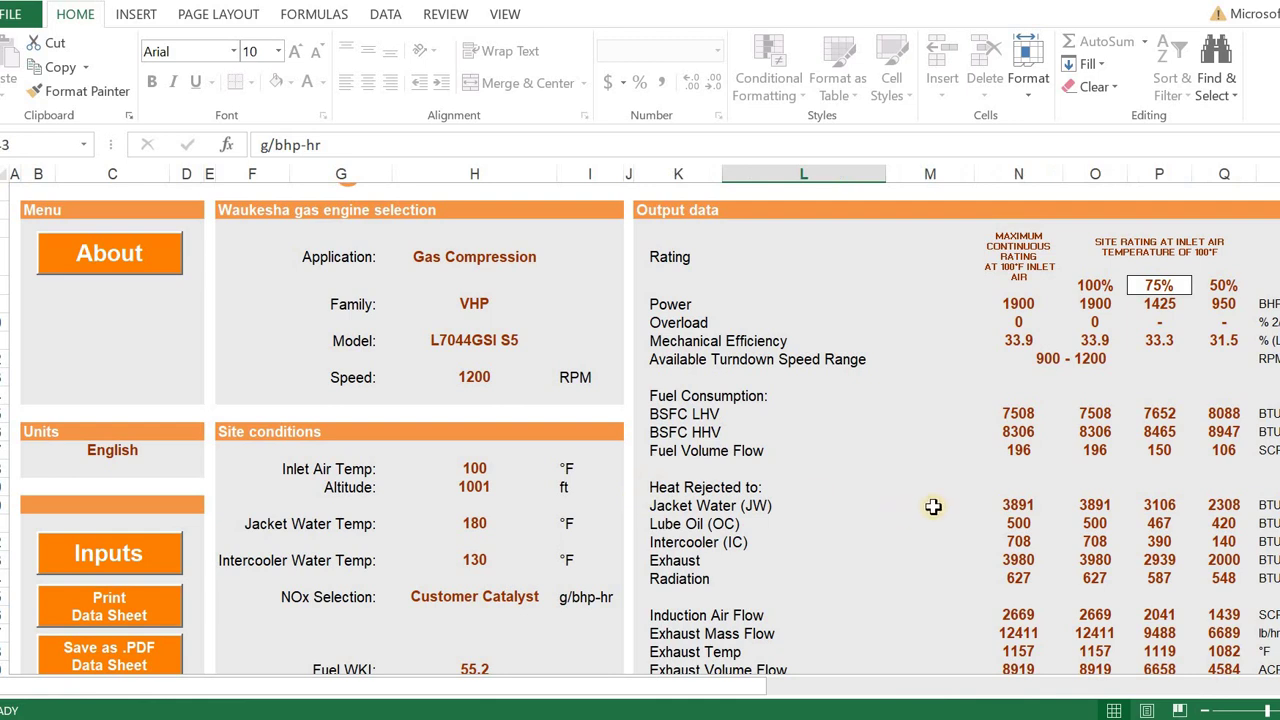
pyautogui.moveTo(636, 688); pyautogui.dragTo(918, 688)
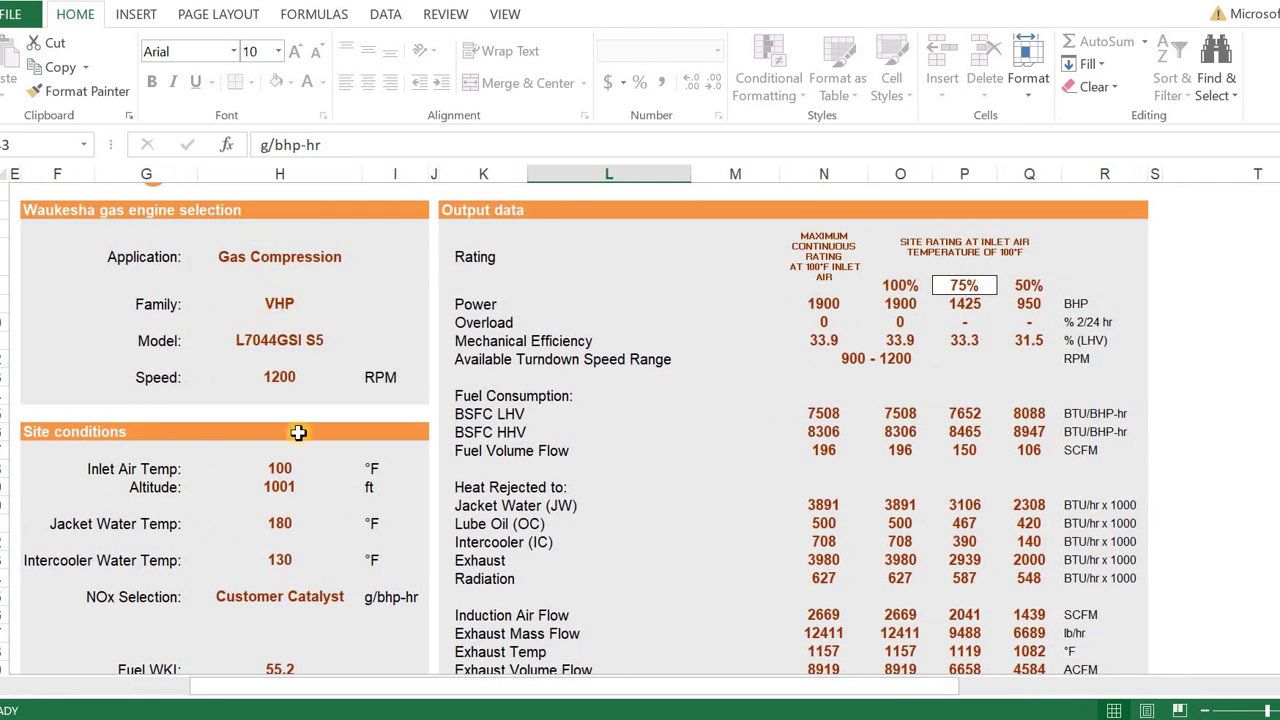
pyautogui.scroll(-1, 295, 517)
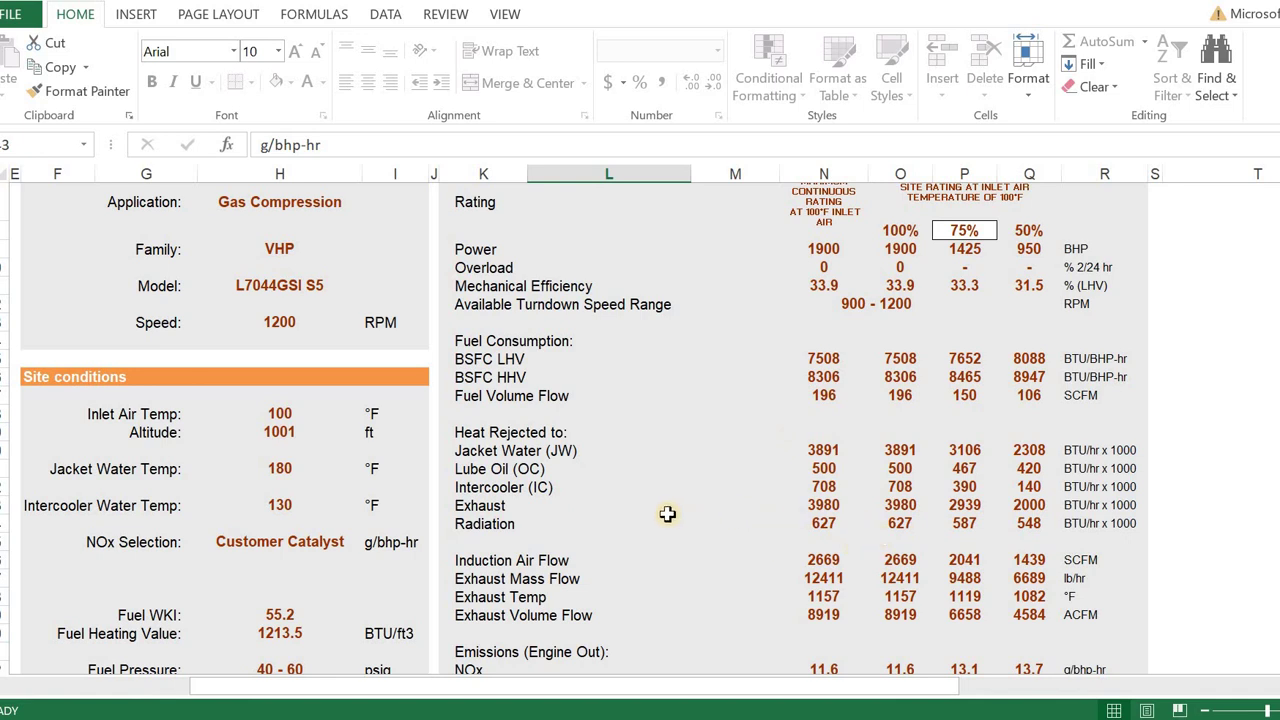
pyautogui.scroll(-2, 667, 514)
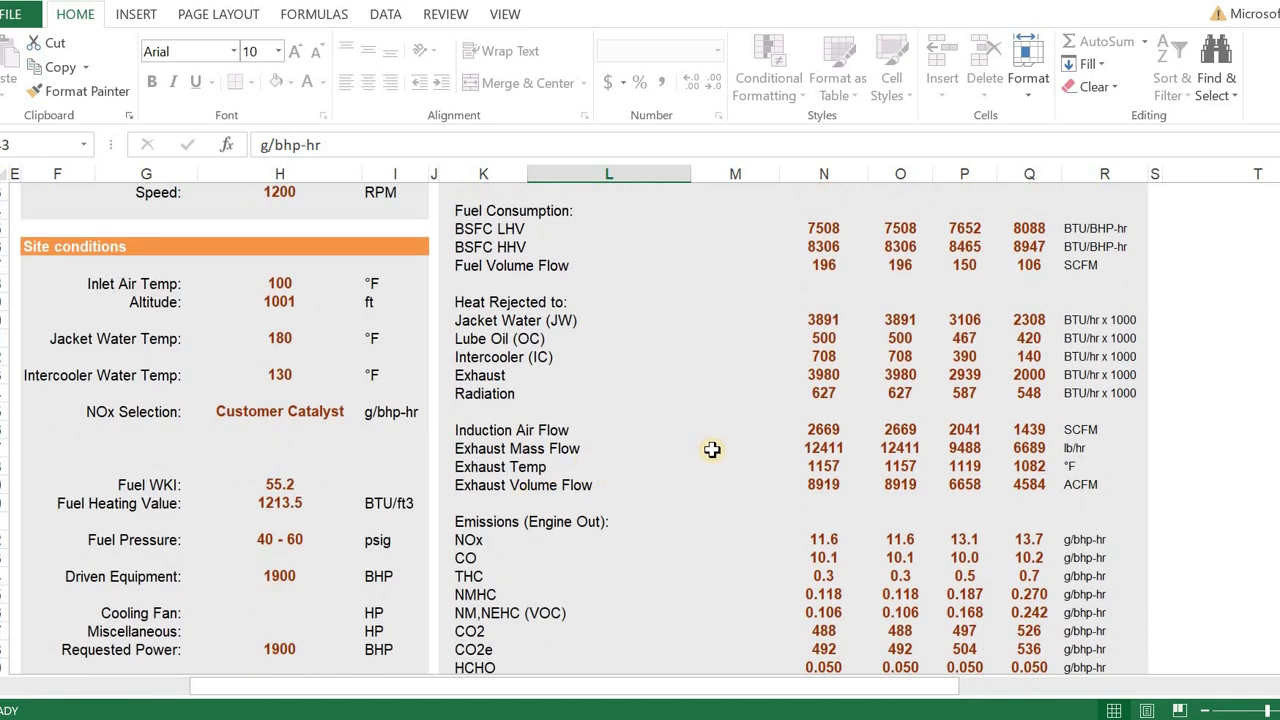
pyautogui.scroll(-2, 712, 452)
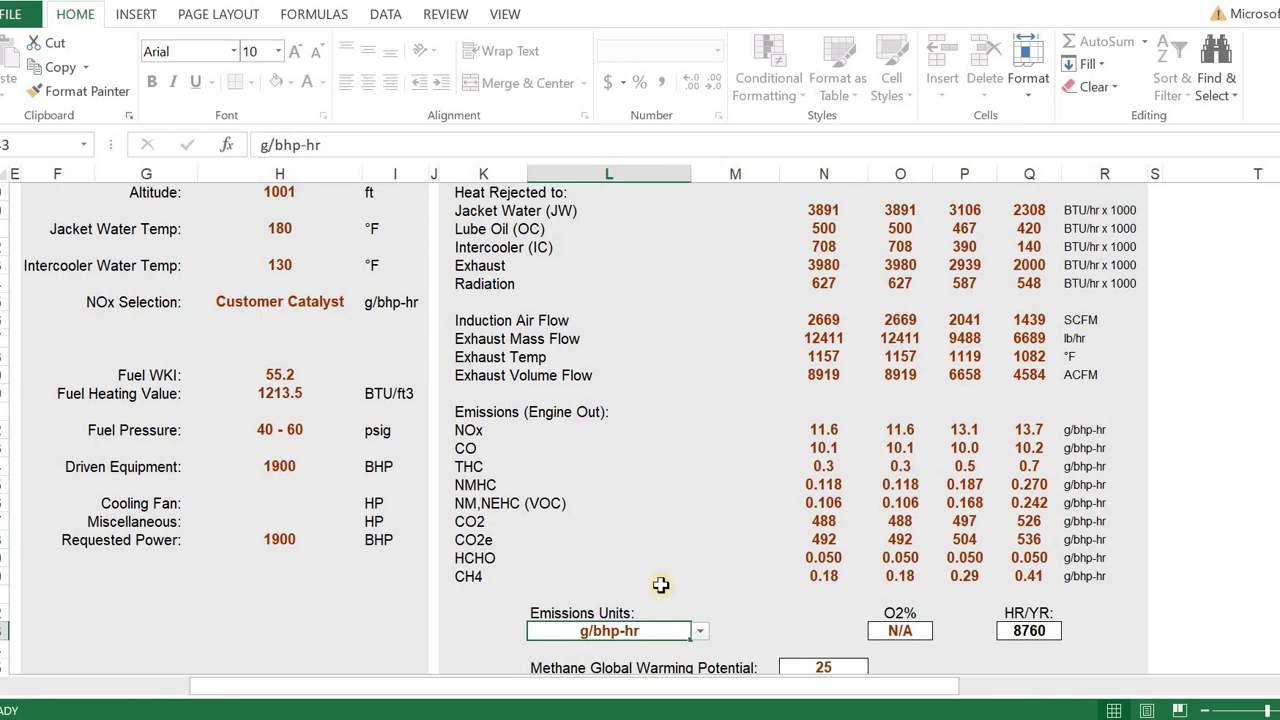
# - Switch emissions units to mg/Nm3 and inspect the O2% choices without changing them
pyautogui.click(699, 634)
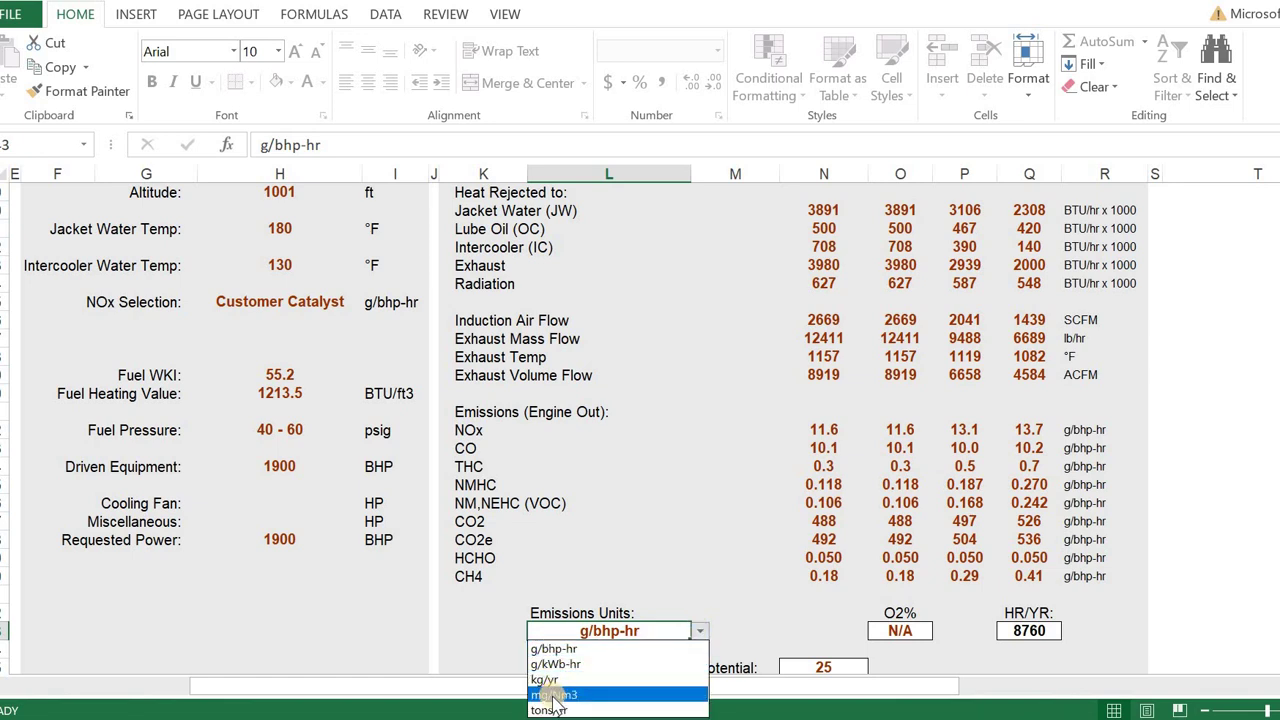
pyautogui.click(545, 695)
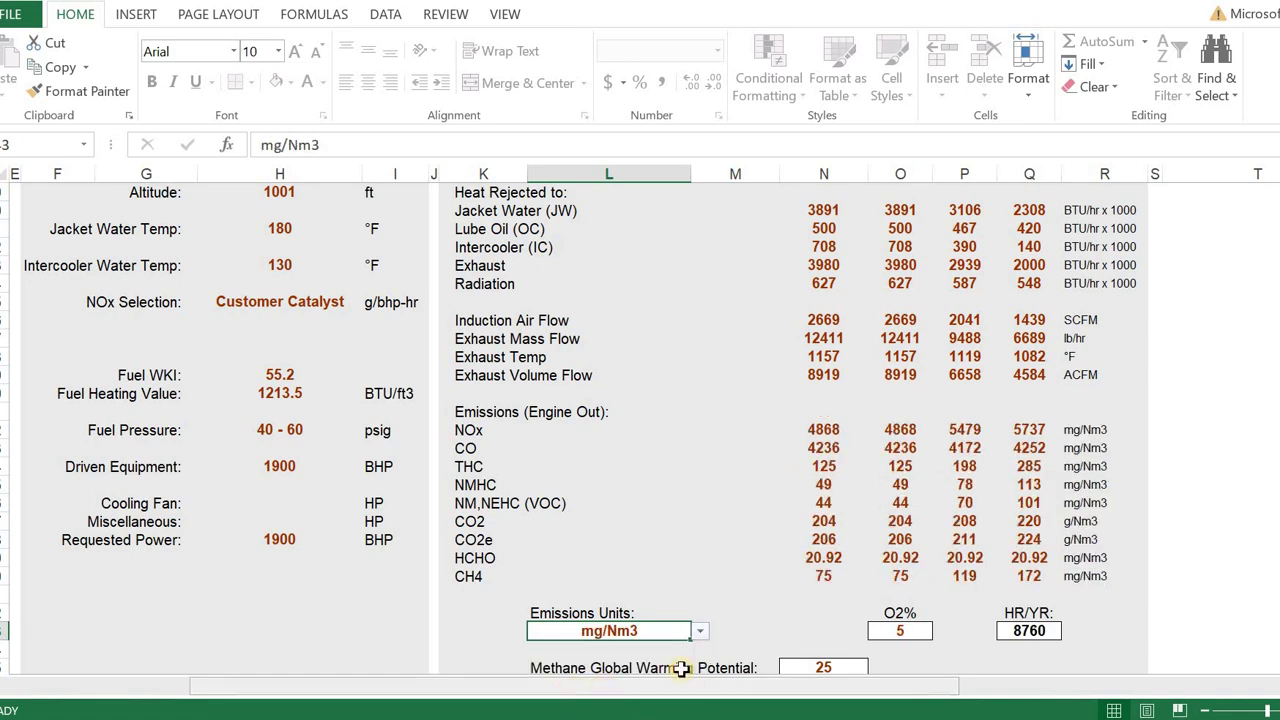
pyautogui.click(900, 634)
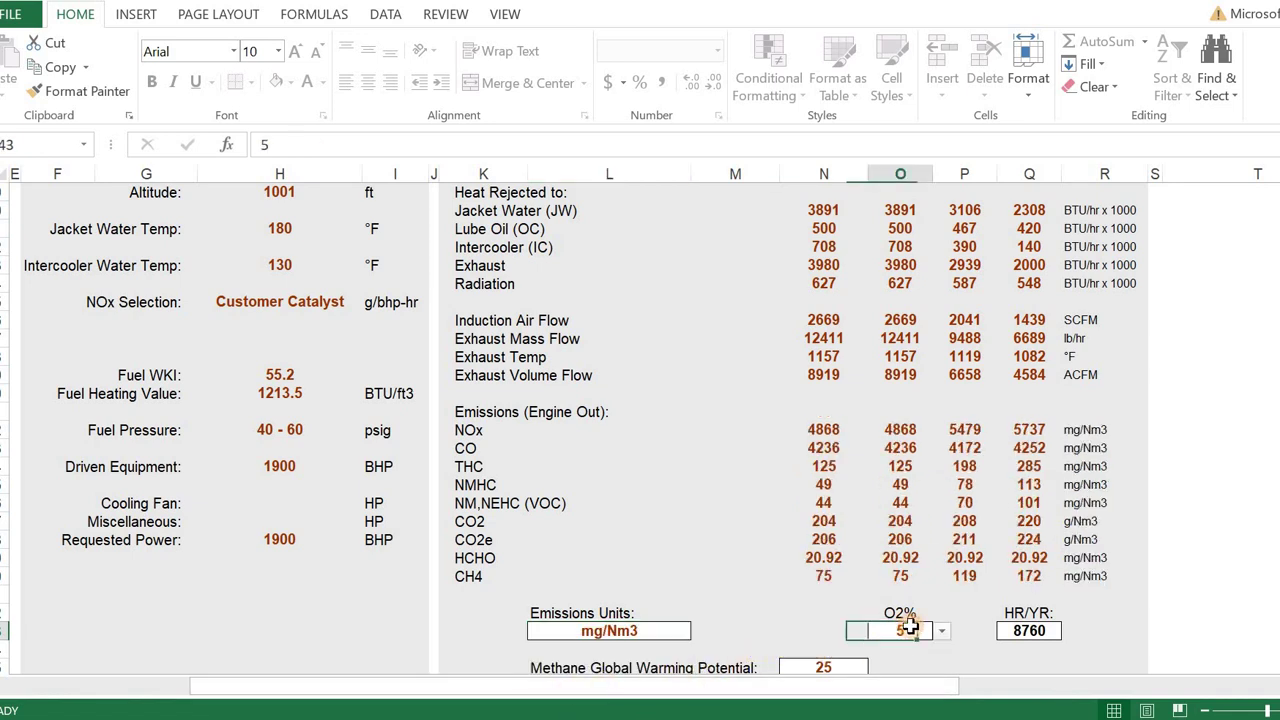
pyautogui.click(941, 632)
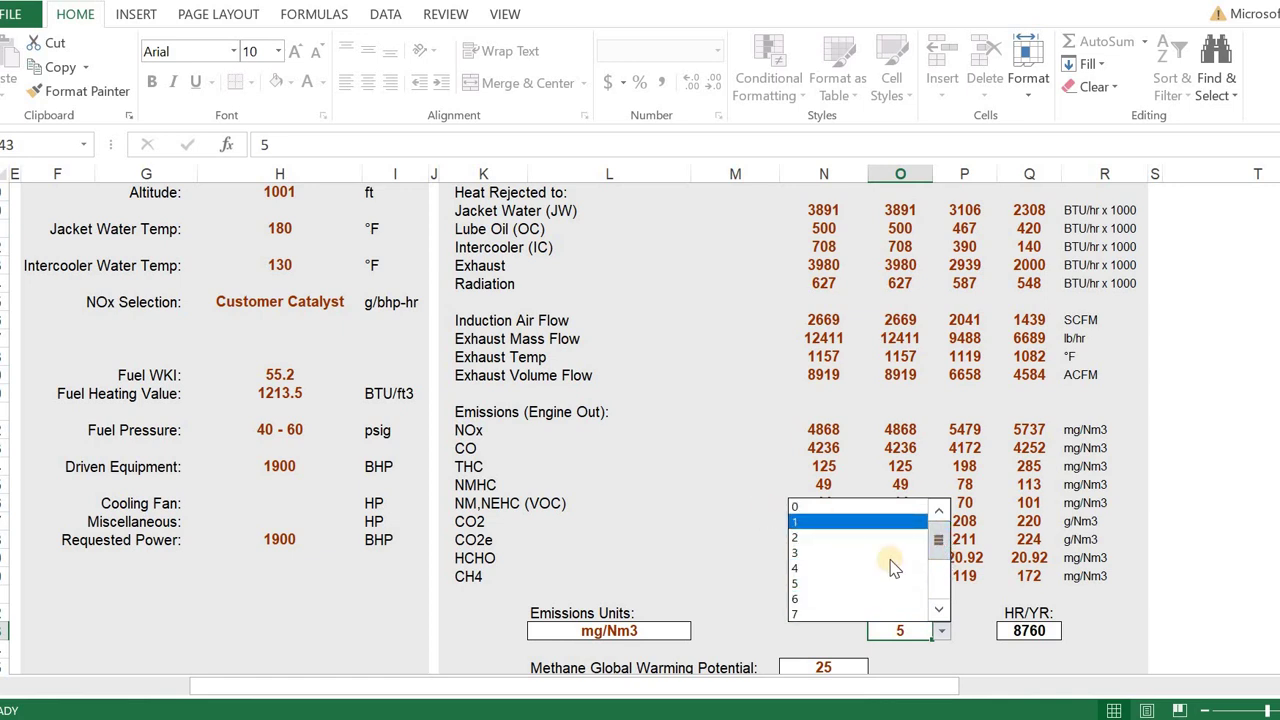
pyautogui.scroll(1, 942, 607)
pyautogui.click(941, 607)
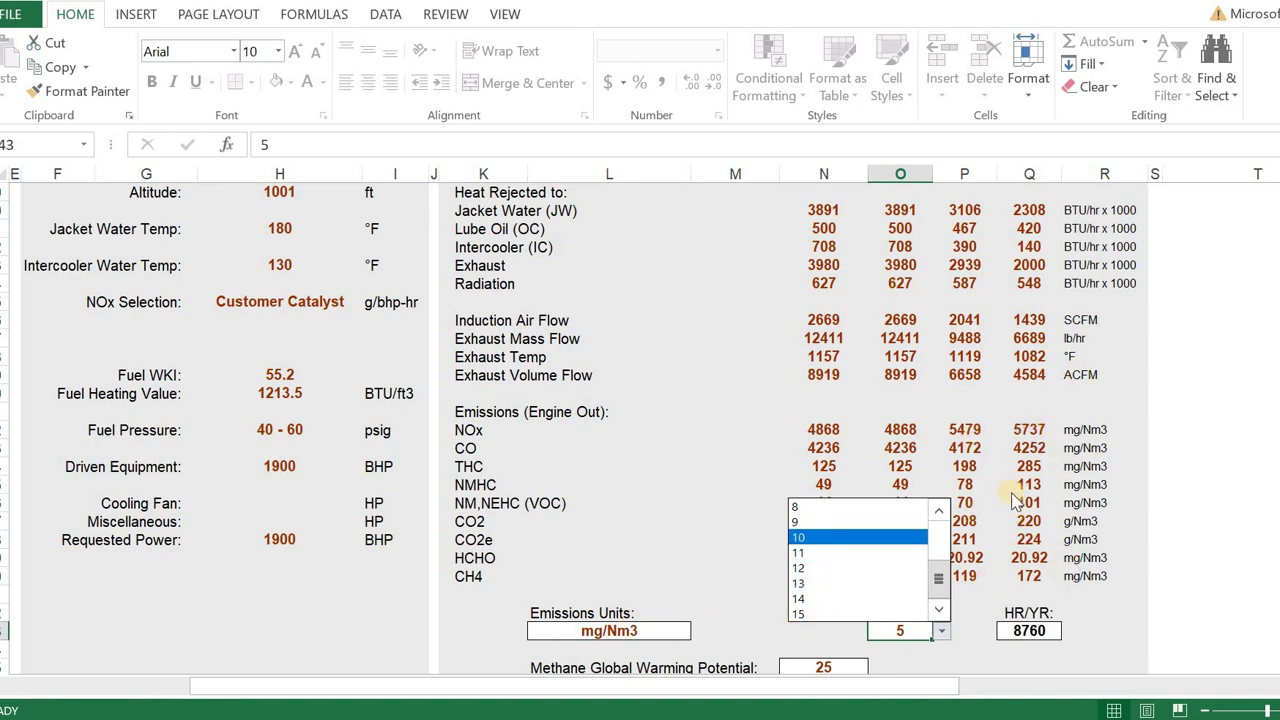
pyautogui.press('Escape')
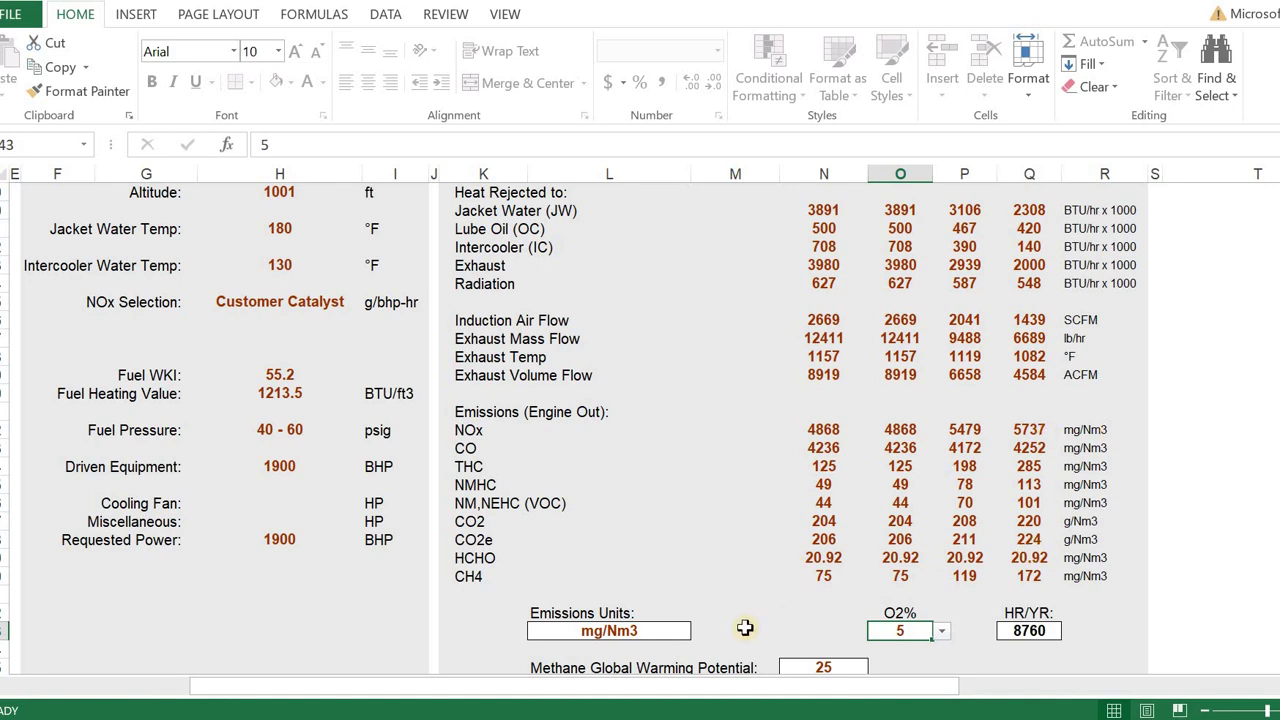
# - Set the emissions units back to g/bhp-hr and scroll the sheet left
pyautogui.click(684, 631)
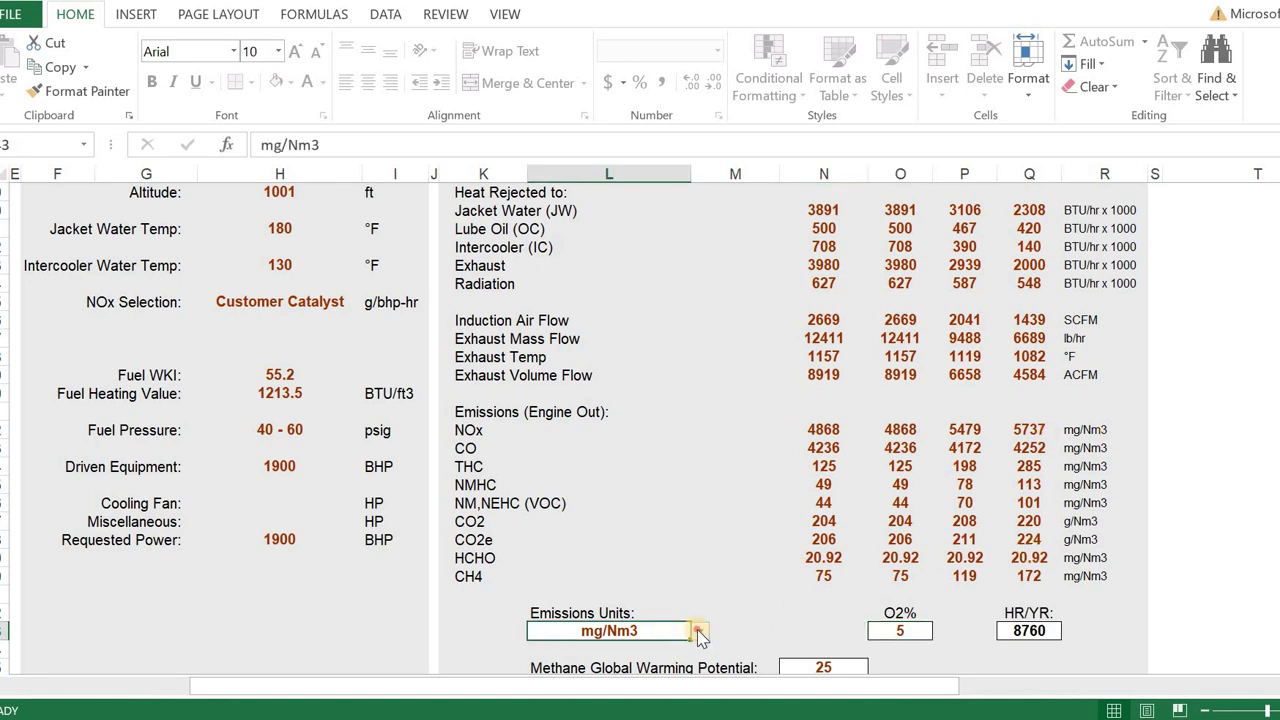
pyautogui.click(700, 631)
pyautogui.press('Escape')
pyautogui.hotkey('alt', 'Down')
pyautogui.press('Down')
pyautogui.press('Return')
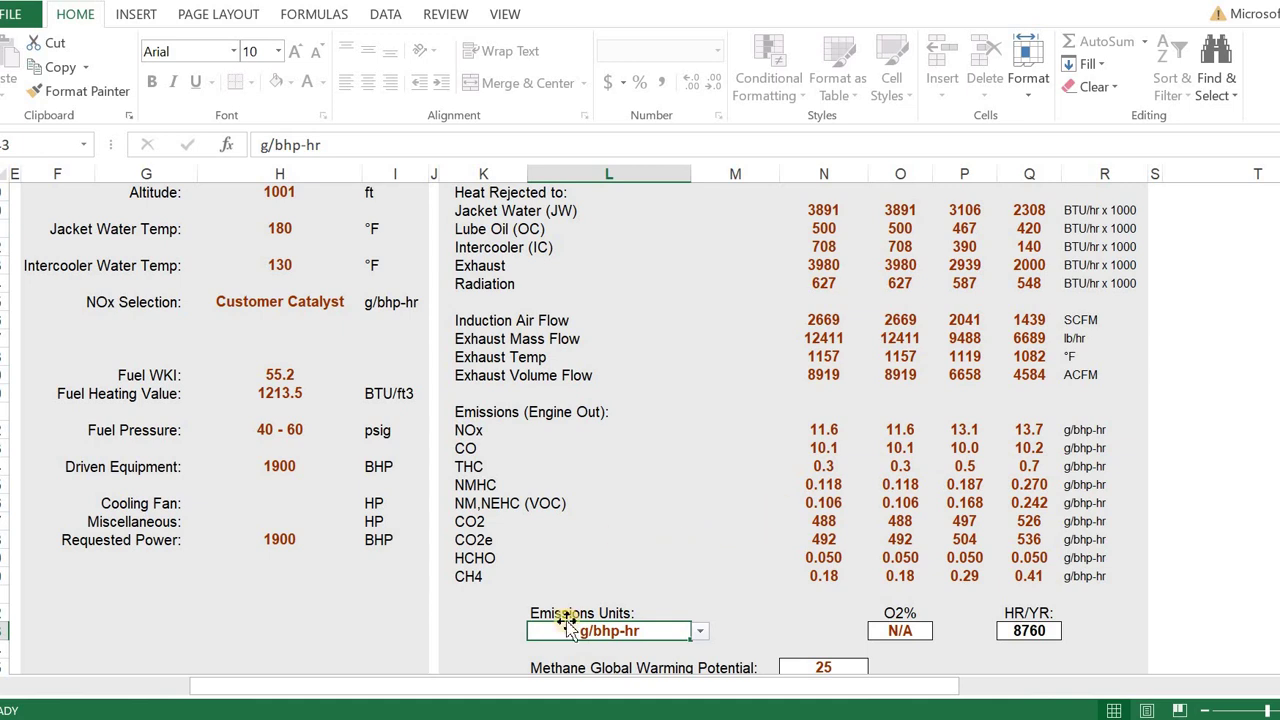
pyautogui.moveTo(491, 686); pyautogui.dragTo(300, 686)
# - In the engine inputs, set NOx Selection to 0.15 NOx 0.30 CO
pyautogui.click(93, 262)
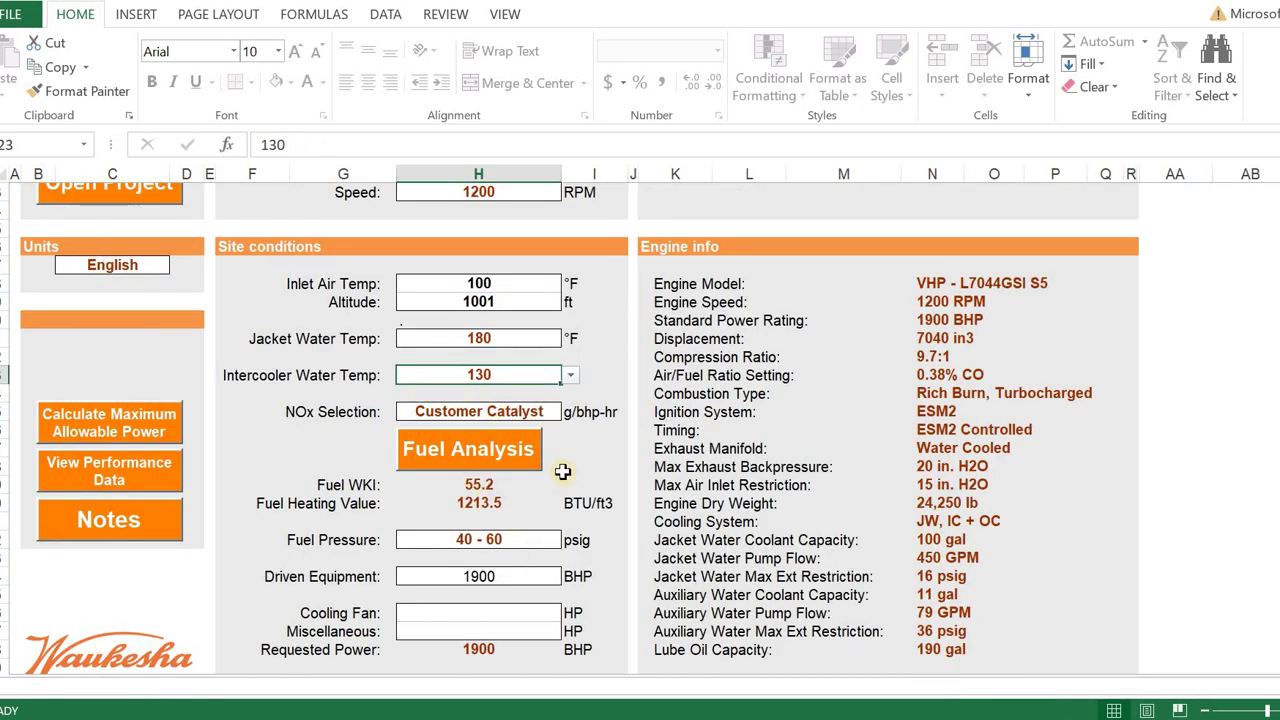
pyautogui.click(516, 417)
pyautogui.click(570, 412)
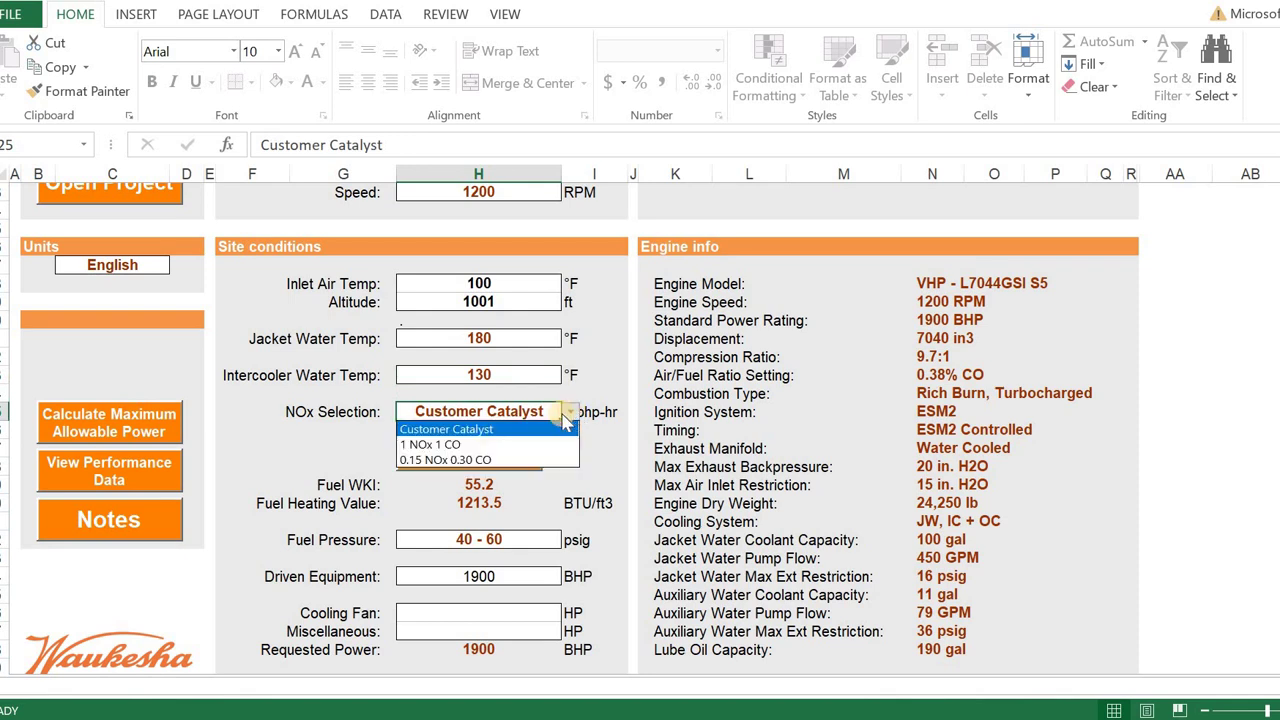
pyautogui.click(420, 462)
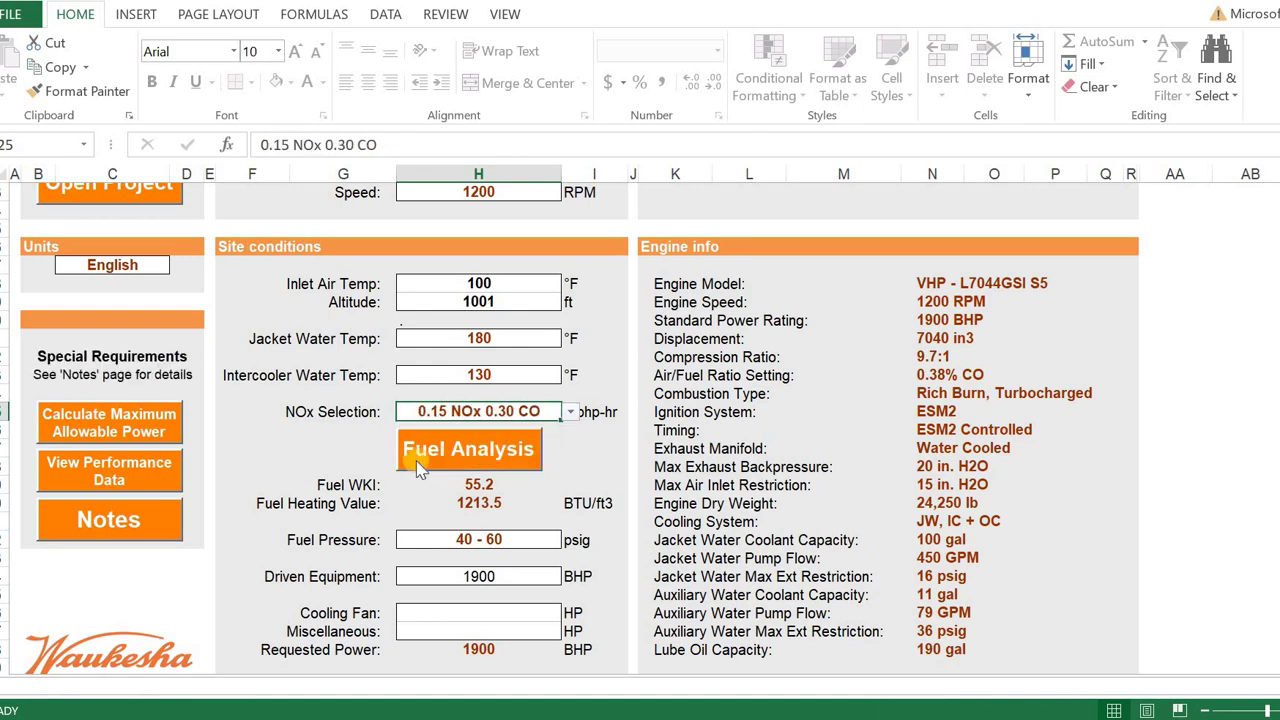
# - Regenerate the performance data and acknowledge the Allowable Power Adjusted message
pyautogui.click(98, 476)
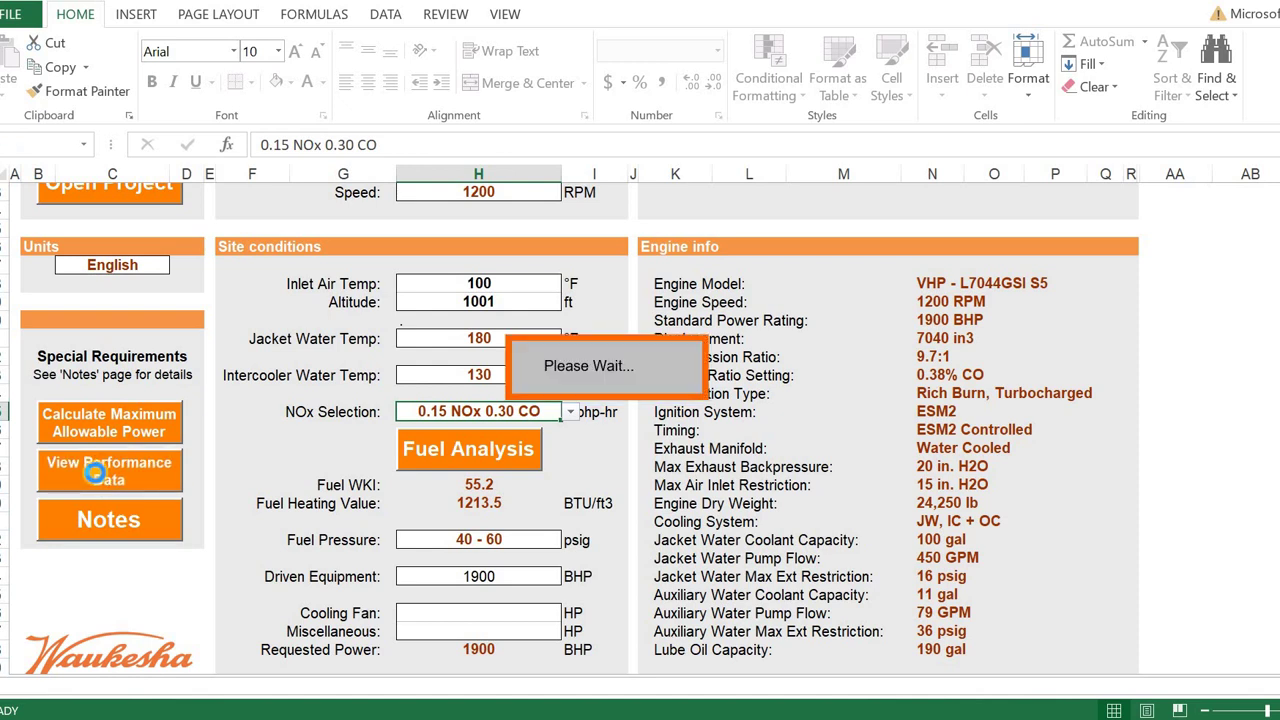
pyautogui.click(94, 473)
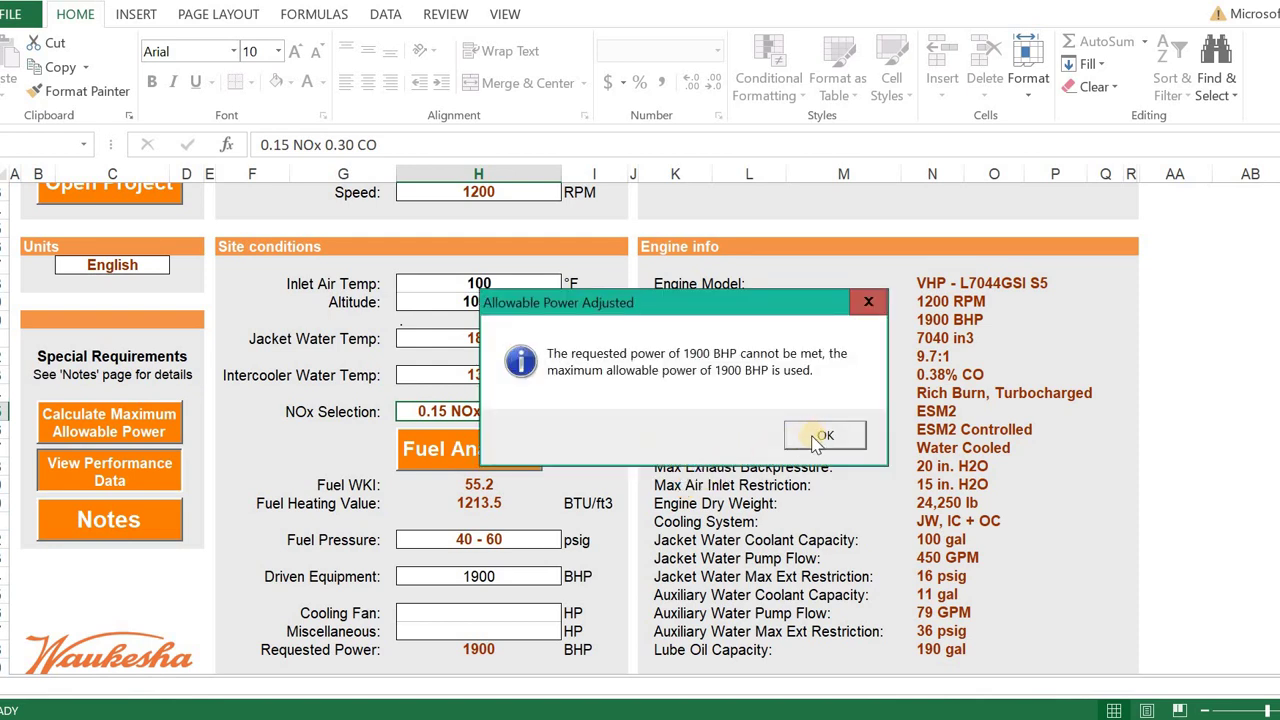
pyautogui.click(818, 437)
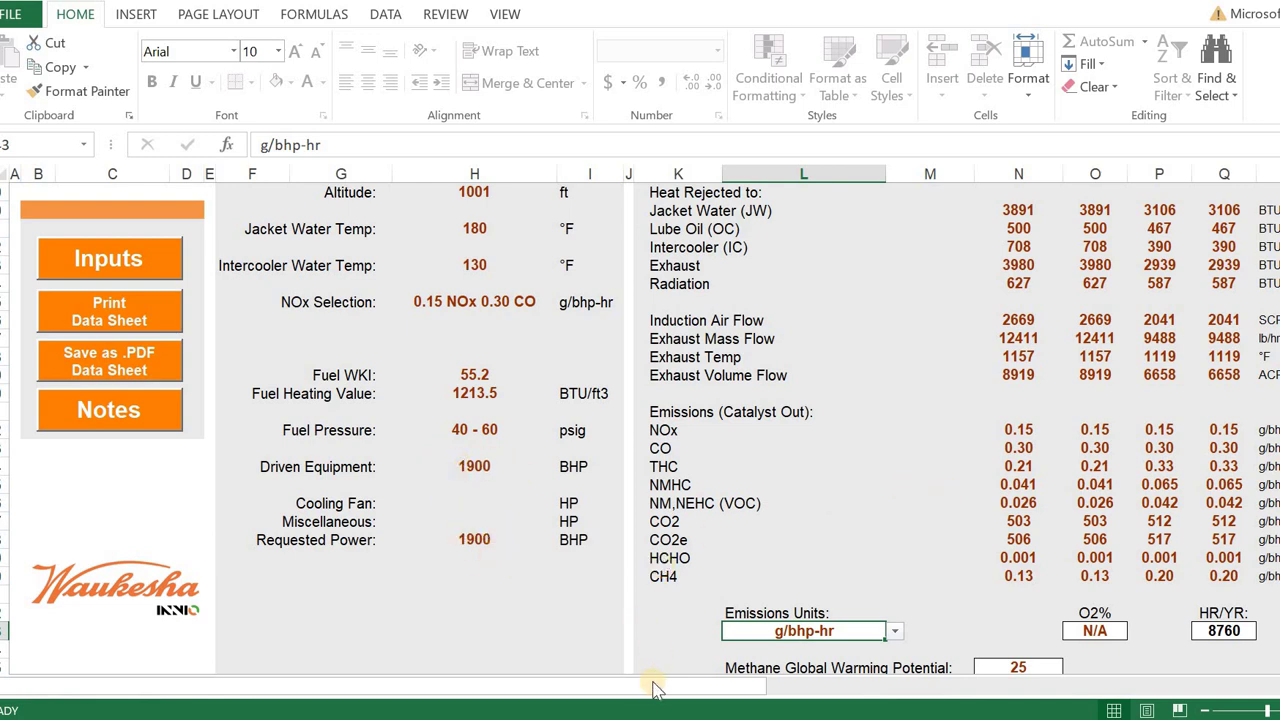
pyautogui.moveTo(662, 688); pyautogui.dragTo(745, 688)
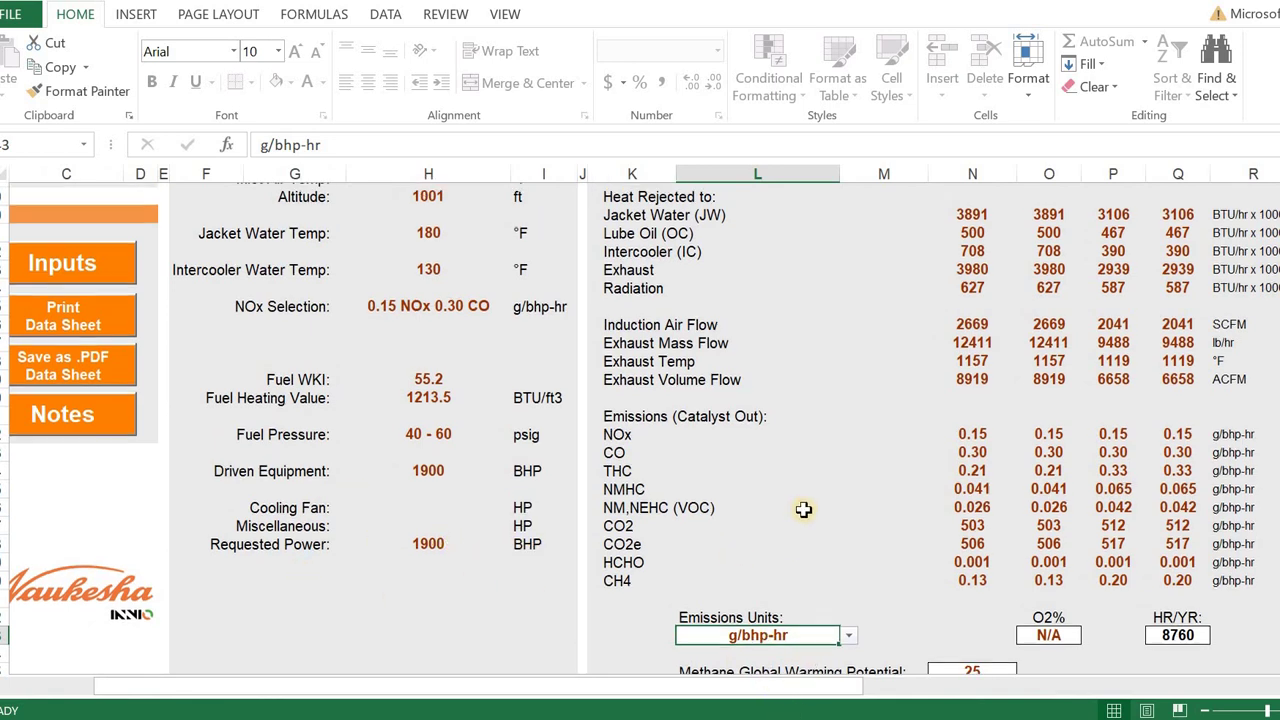
pyautogui.scroll(5, 851, 448)
pyautogui.scroll(-3, 851, 450)
pyautogui.scroll(-2, 851, 450)
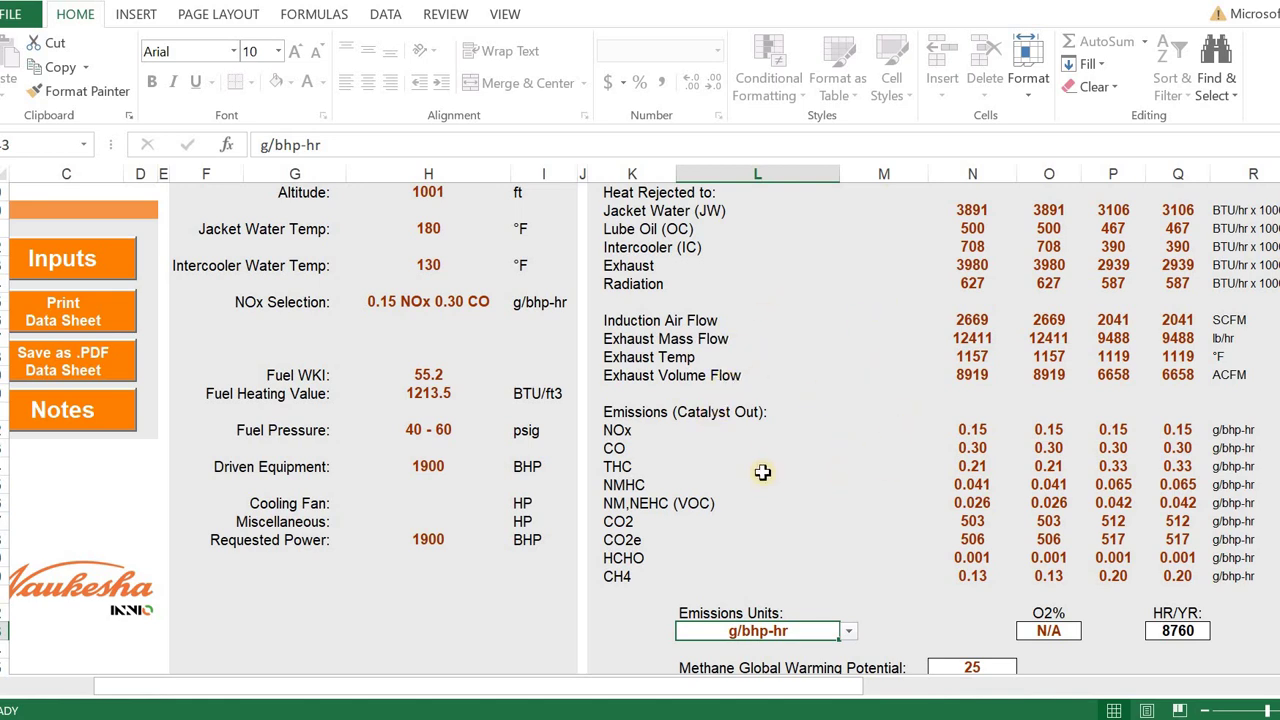
pyautogui.scroll(2, 762, 472)
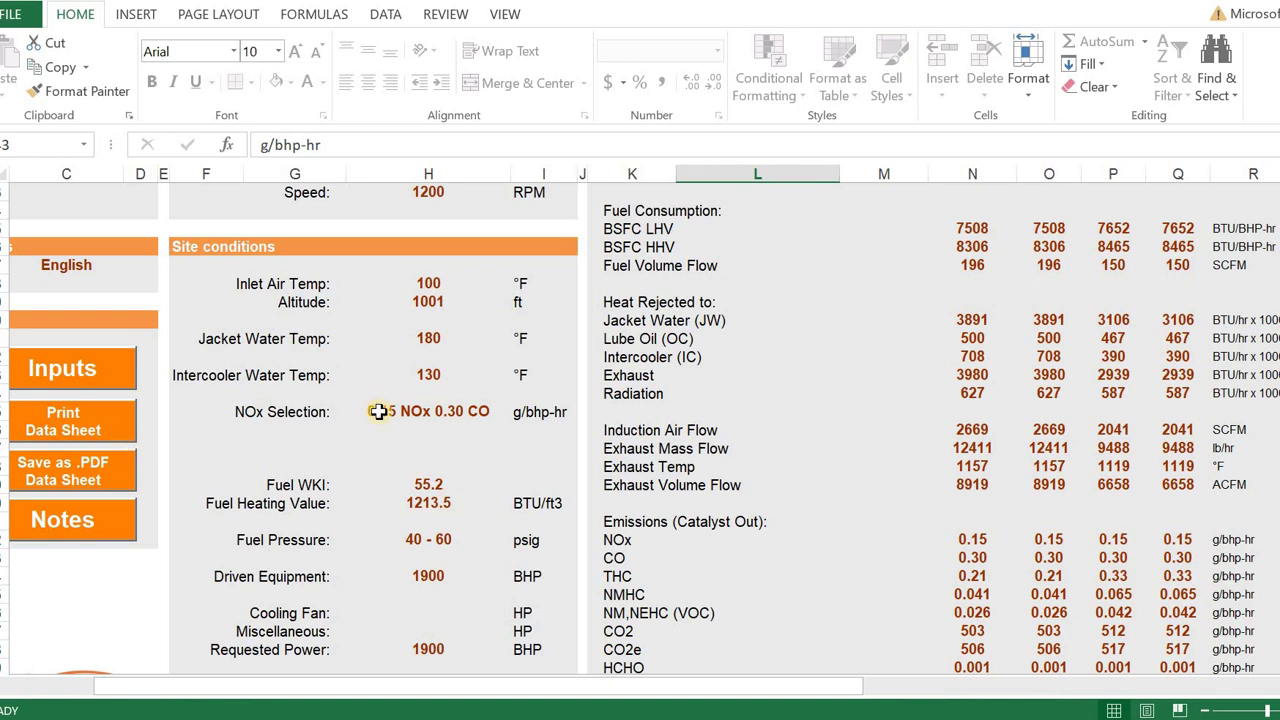
# - Export the data sheet as the PDF 'test 1' and acknowledge the PDF-created message
pyautogui.click(63, 474)
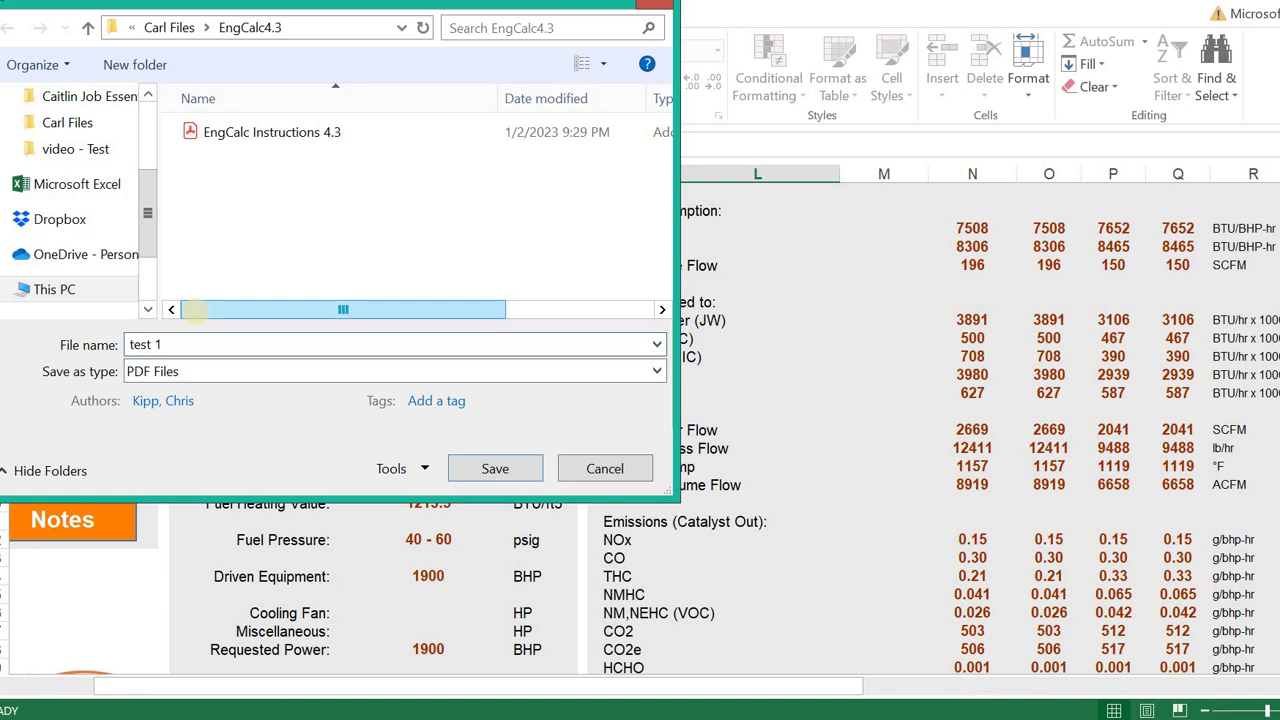
pyautogui.click(456, 470)
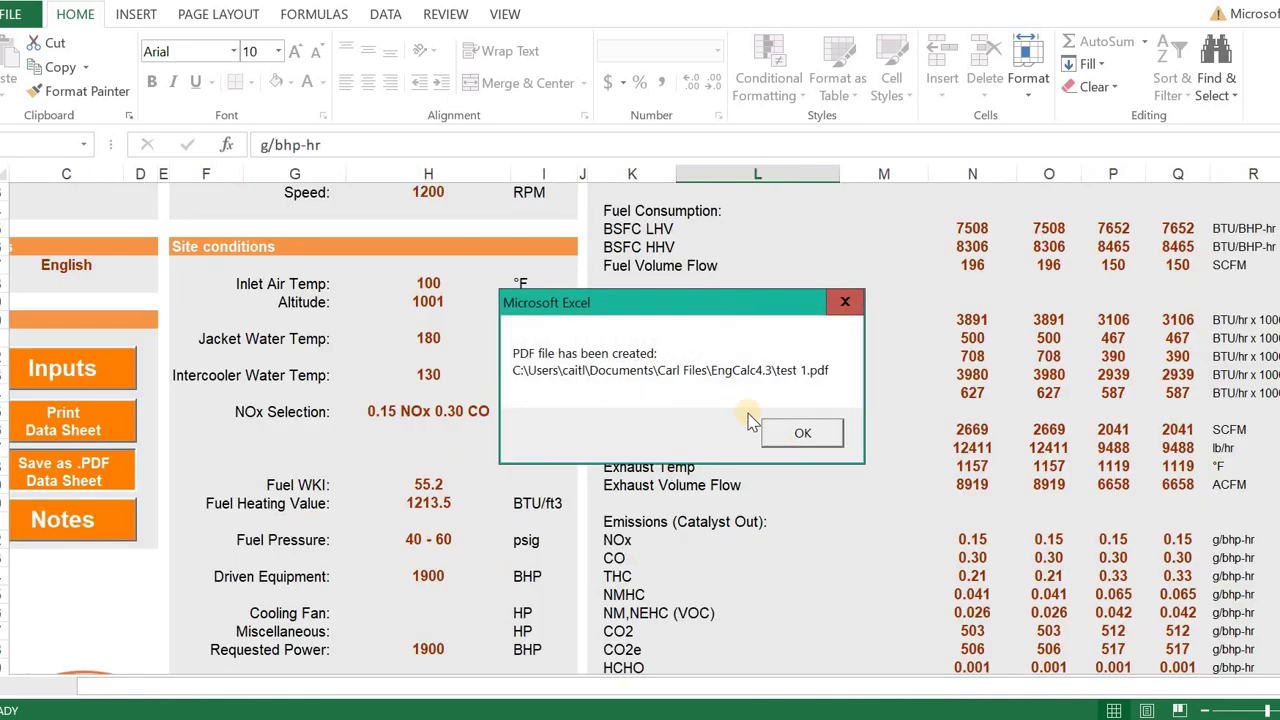
pyautogui.click(800, 434)
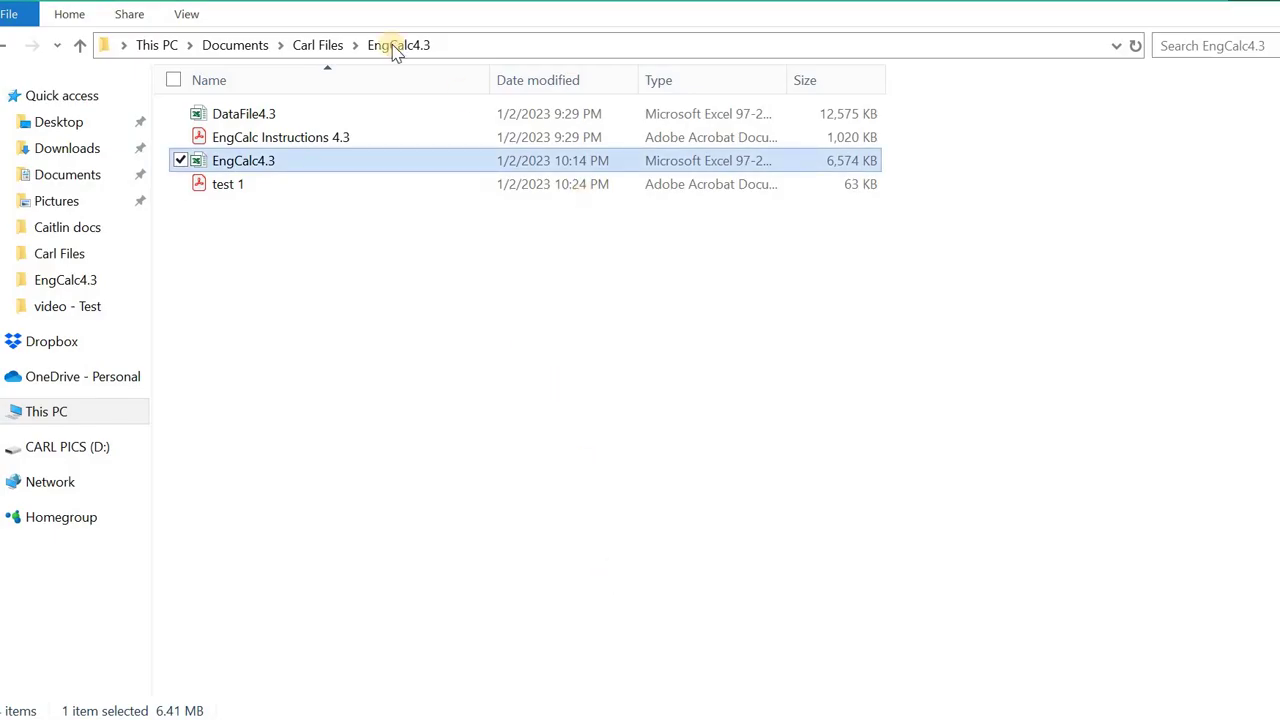
# - Open test 1.pdf in Acrobat, close the side panel, and scroll through the data sheet
pyautogui.click(226, 186)
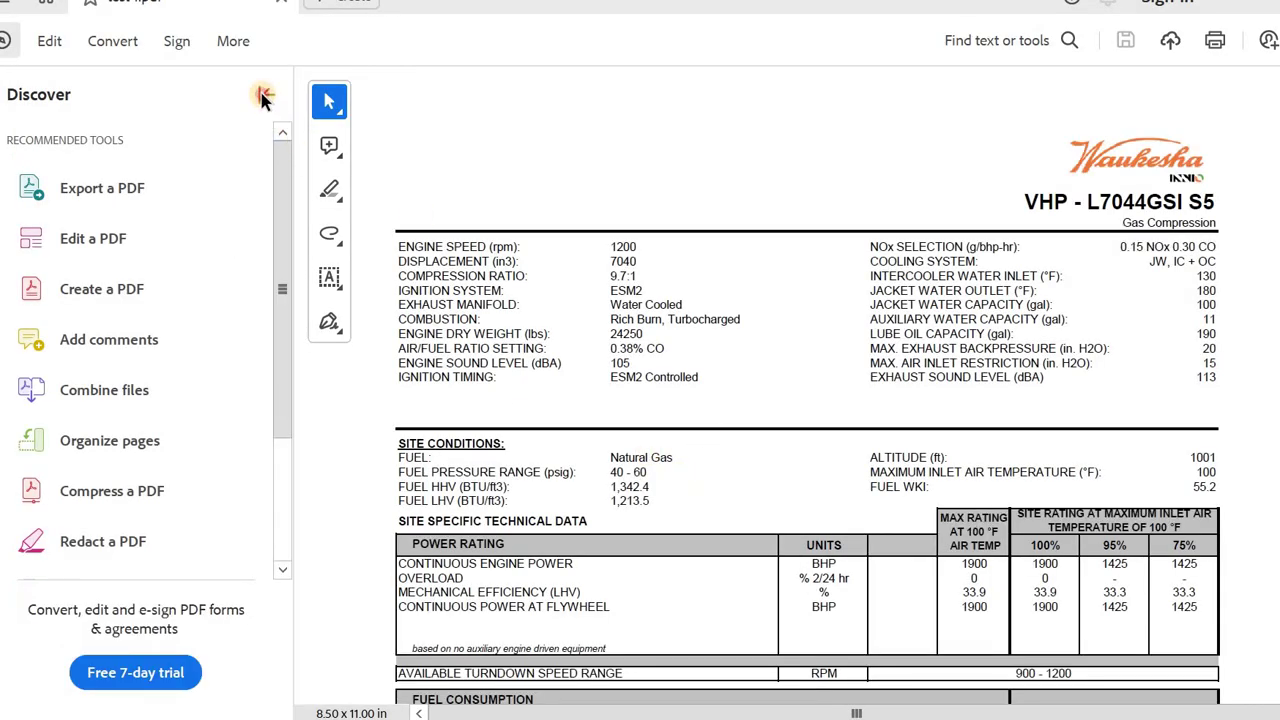
pyautogui.click(263, 96)
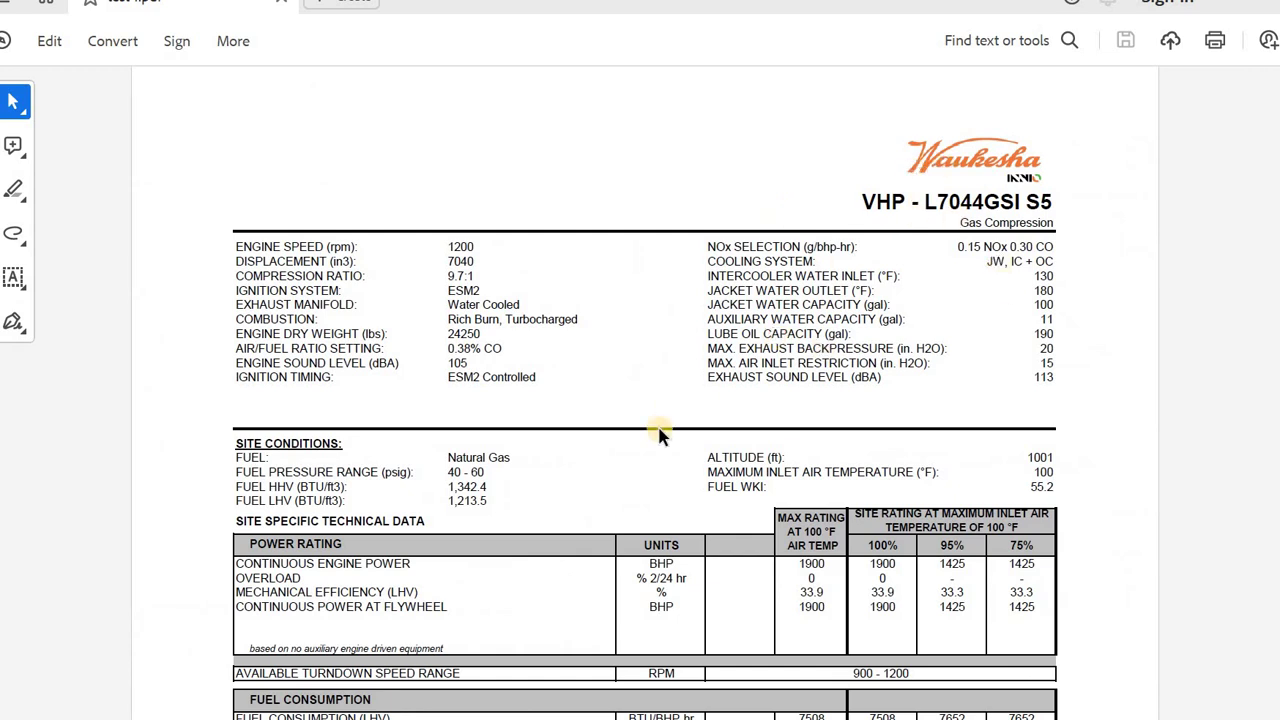
pyautogui.scroll(-3, 675, 394)
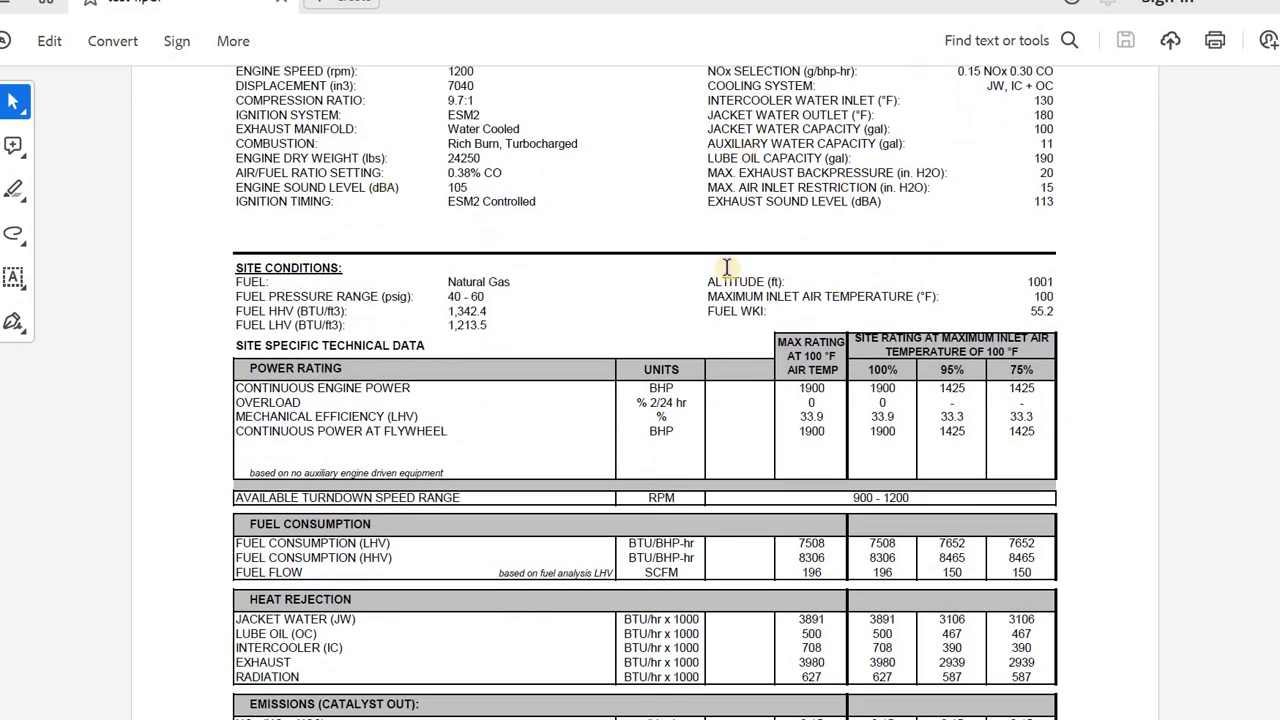
pyautogui.scroll(-2, 391, 527)
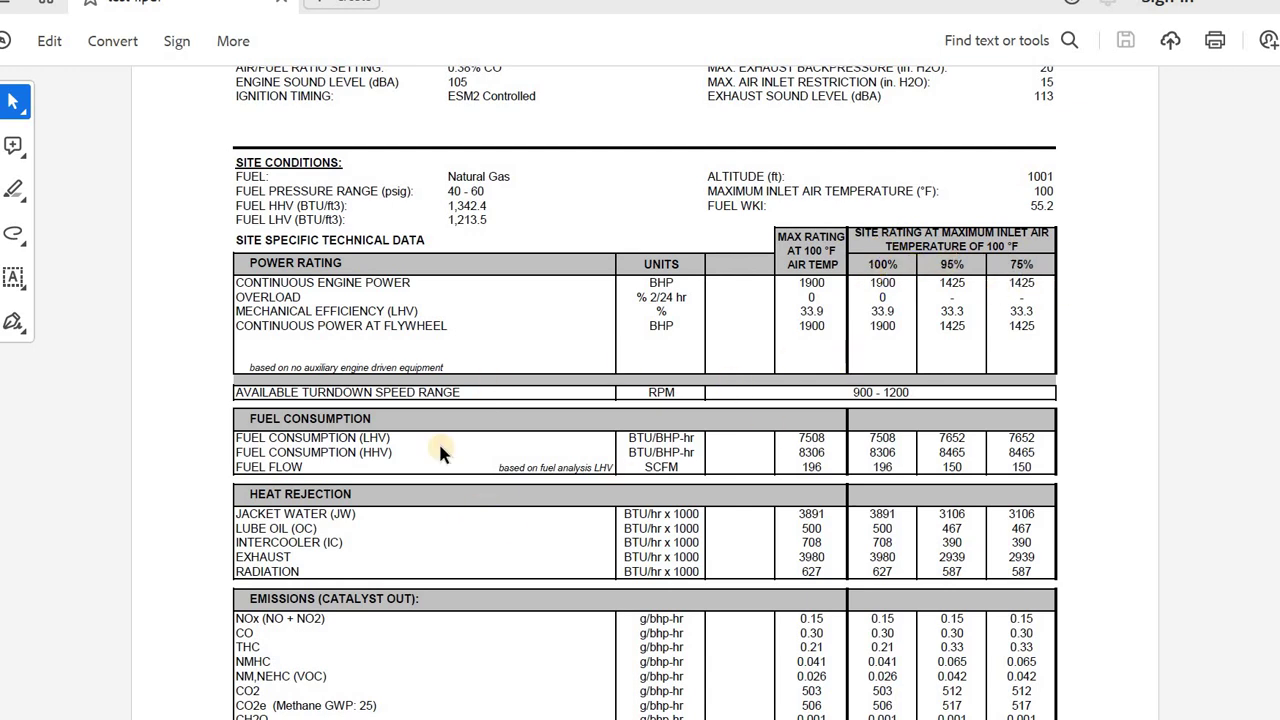
pyautogui.scroll(-4, 432, 463)
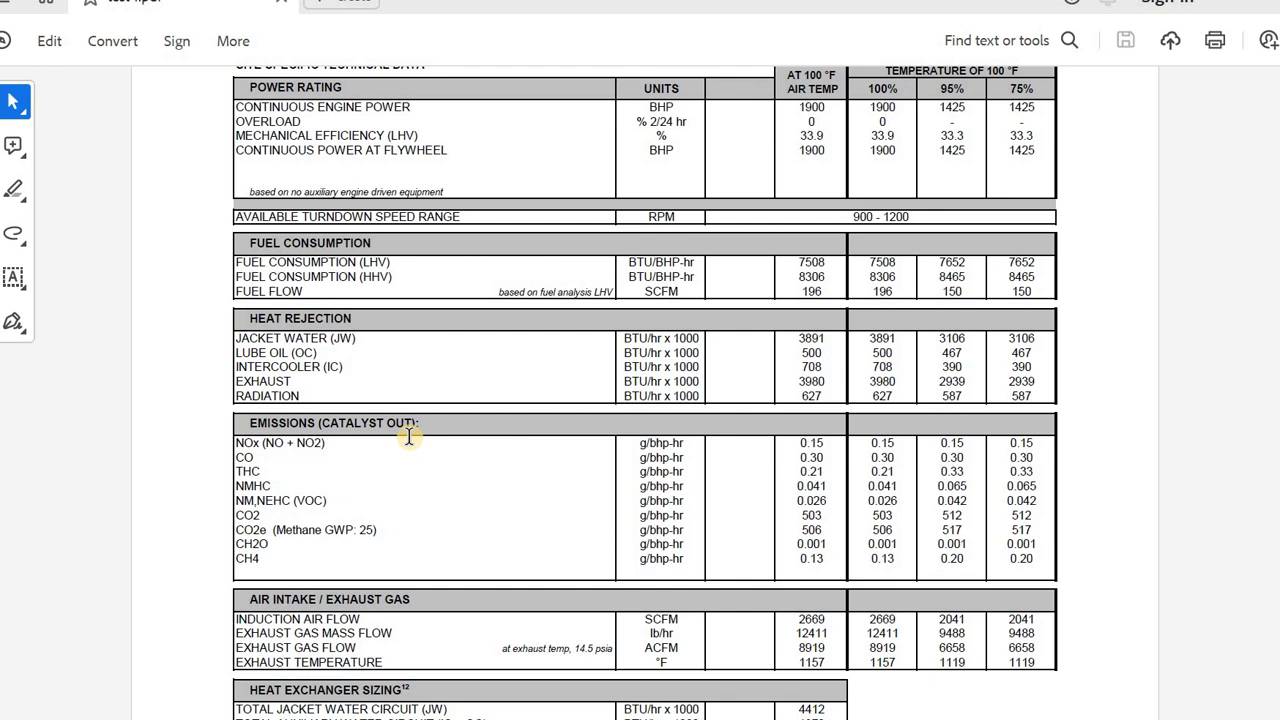
pyautogui.scroll(-2, 434, 466)
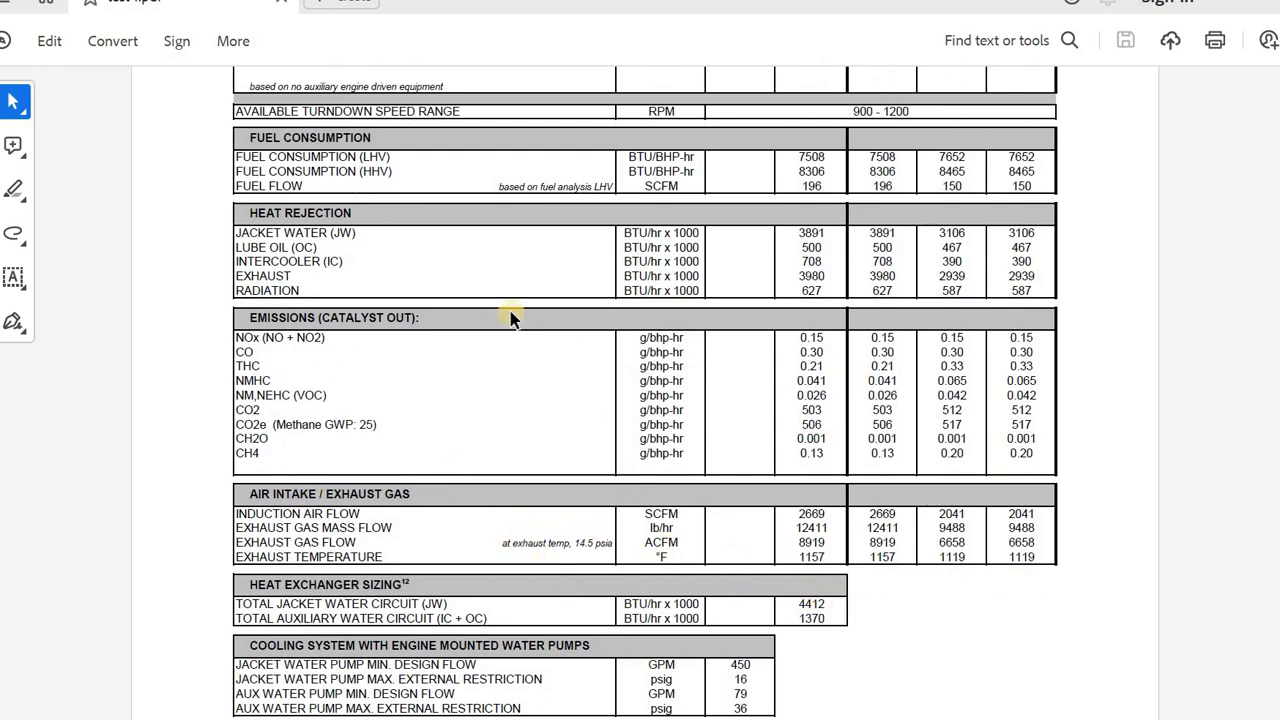
pyautogui.scroll(2, 388, 316)
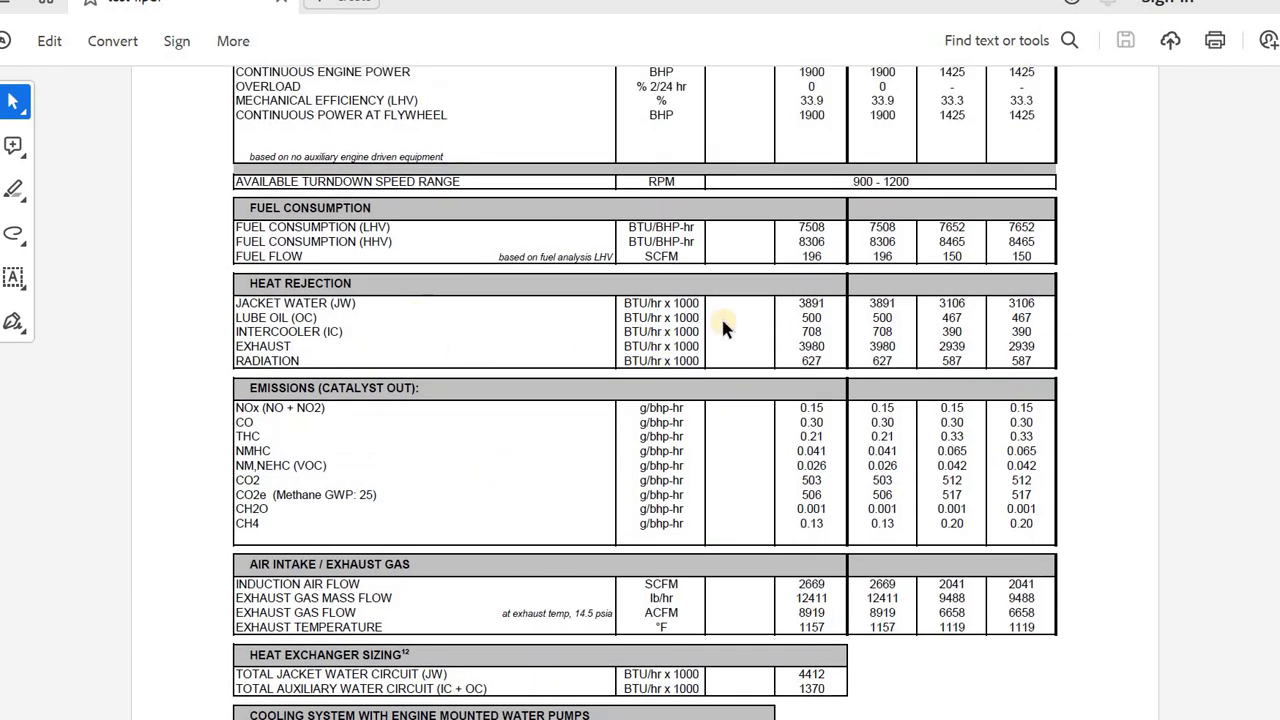
pyautogui.scroll(-3, 808, 472)
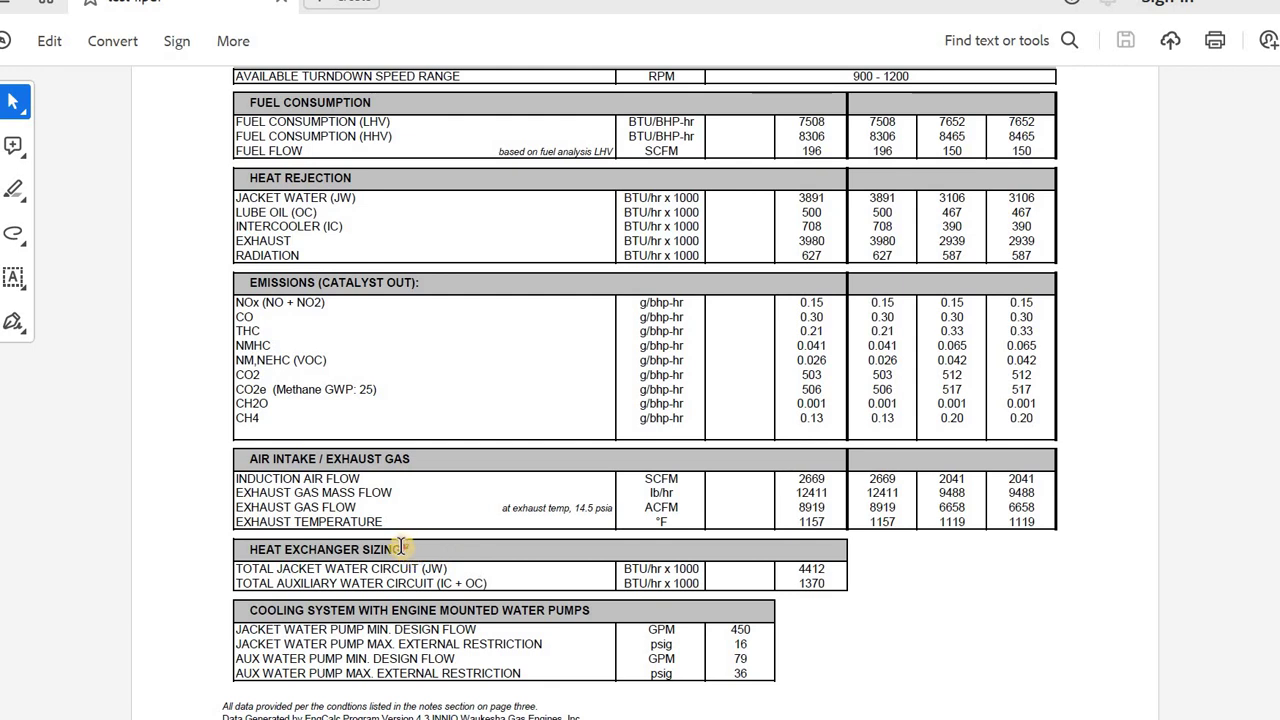
# - Inspect the footnote mark after HEAT EXCHANGER SIZING, then return to the EngCalc4.3 folder
pyautogui.moveTo(400, 548); pyautogui.dragTo(460, 570)
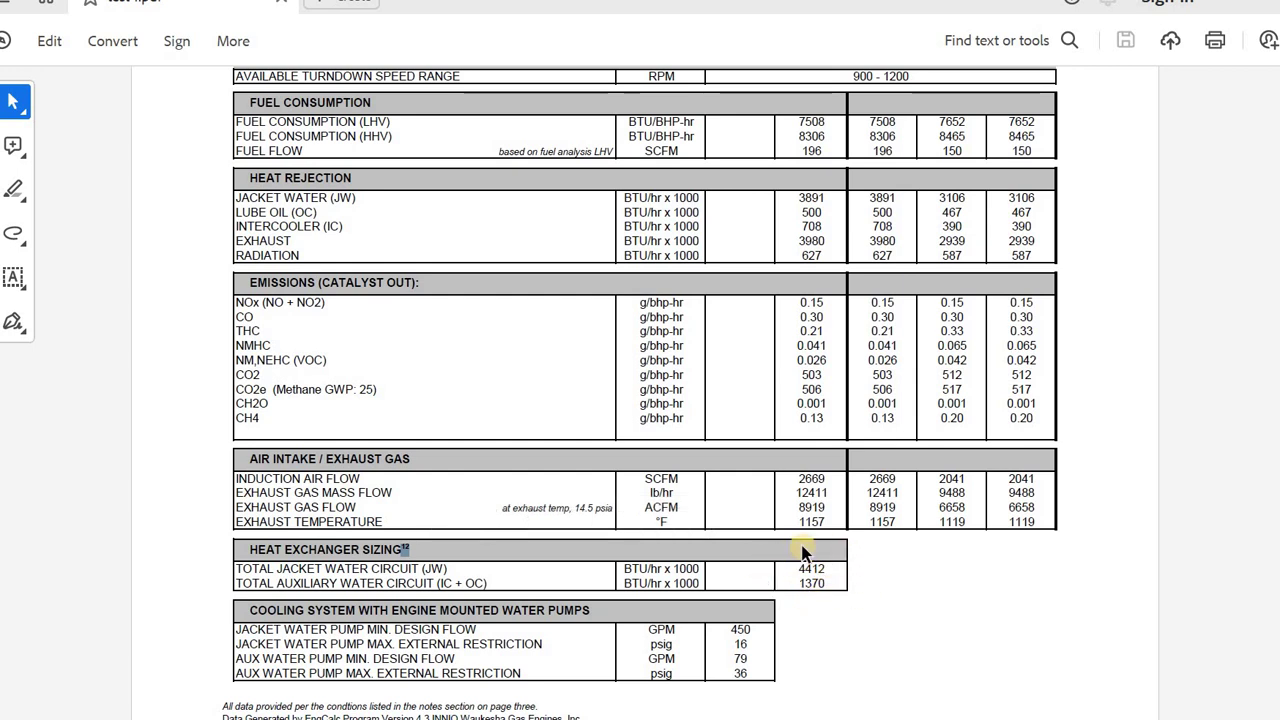
pyautogui.click(506, 553)
pyautogui.scroll(-2, 551, 597)
pyautogui.scroll(5, 554, 571)
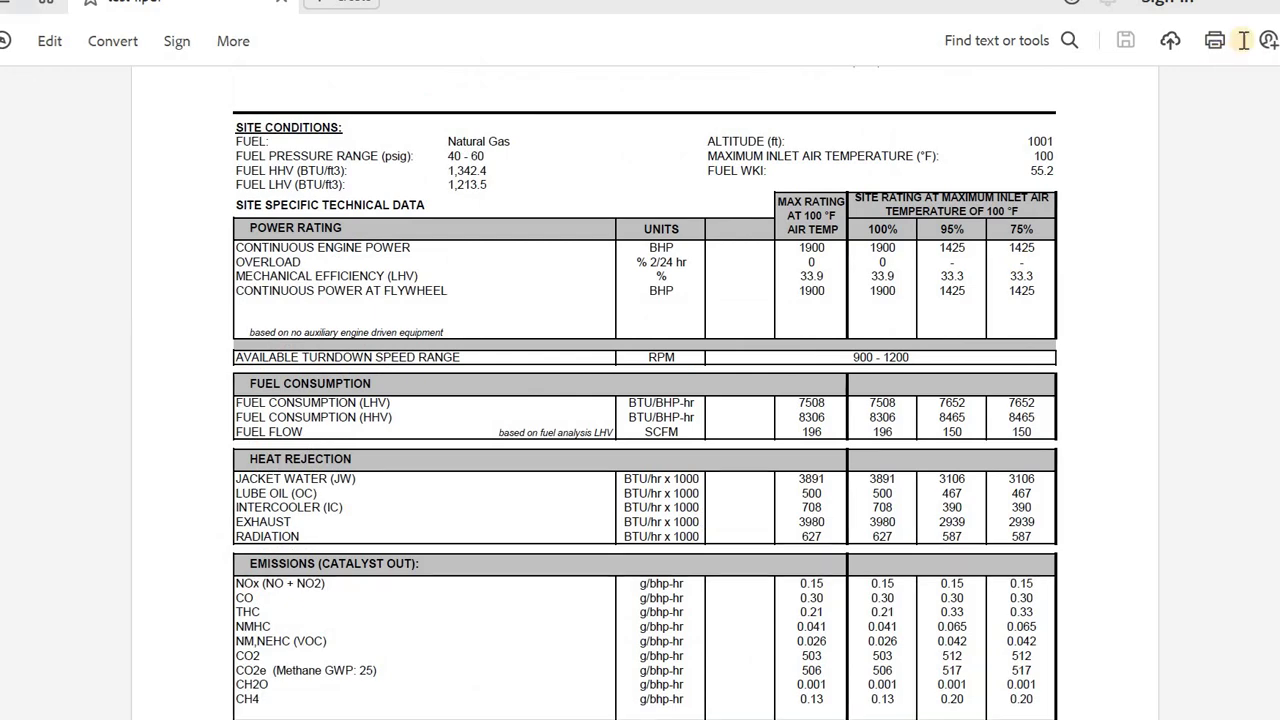
pyautogui.hotkey('alt', 'Tab')
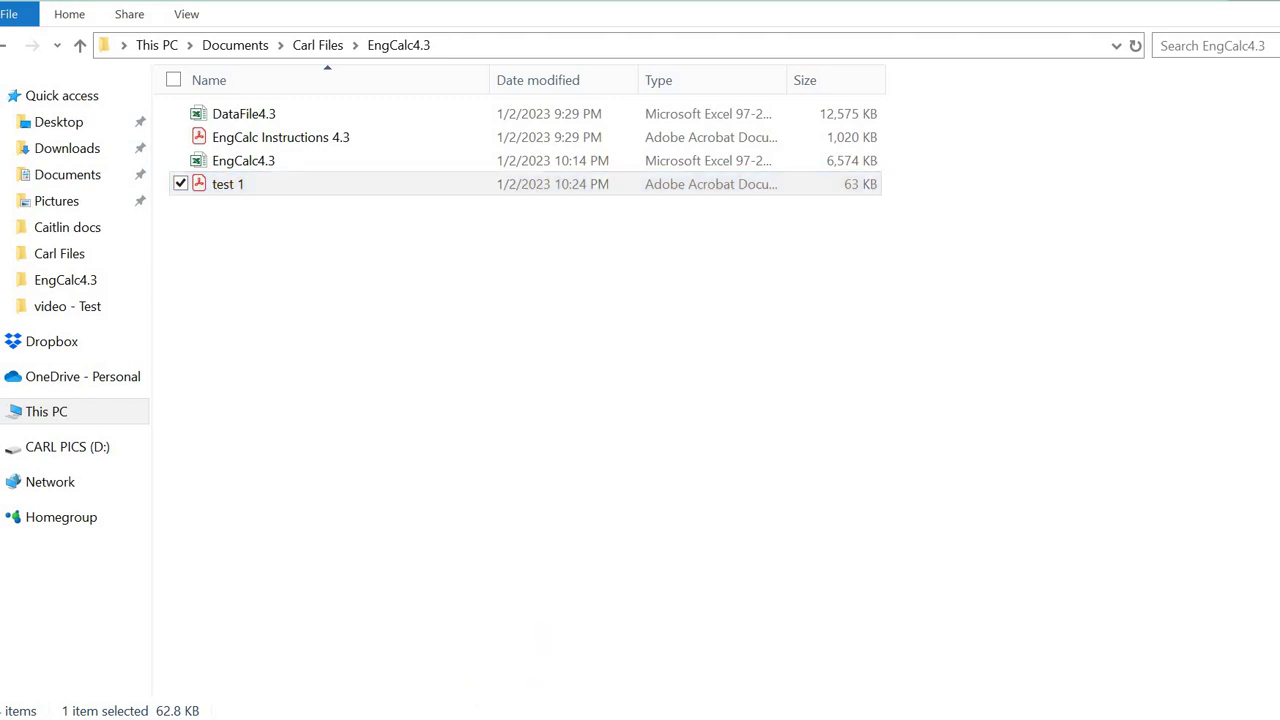
pyautogui.click(544, 641)
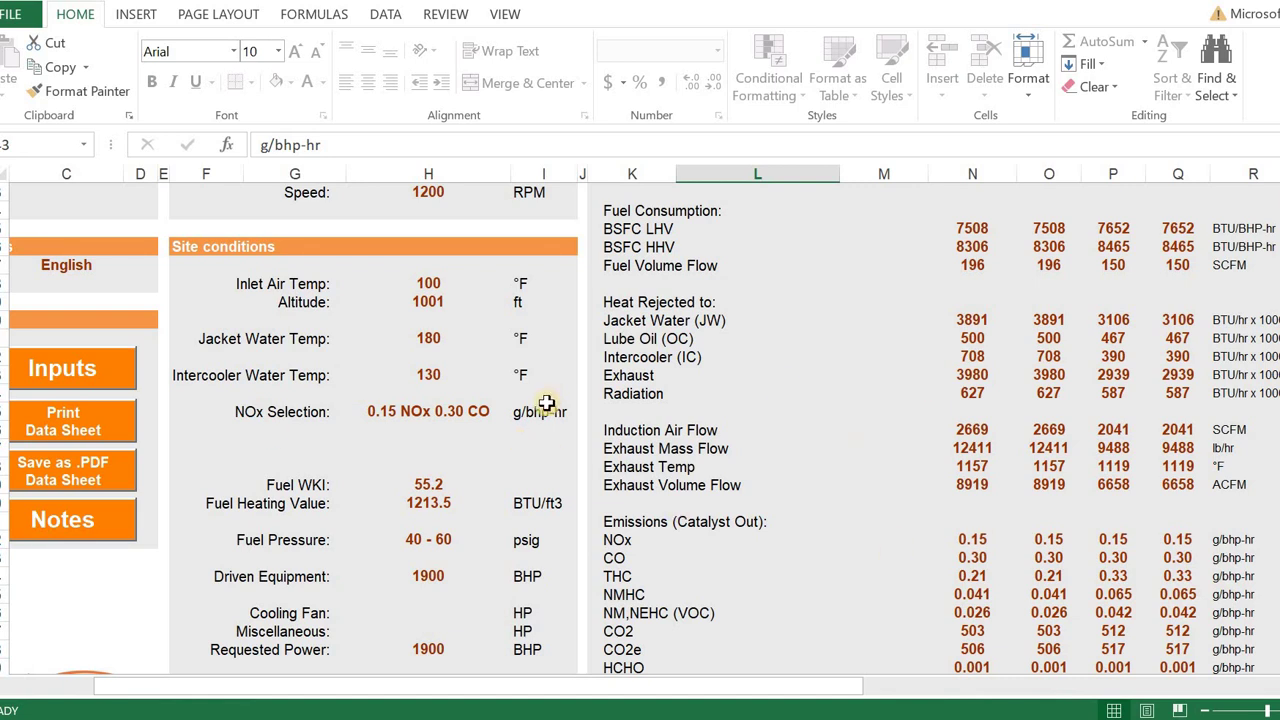
pyautogui.scroll(4, 536, 414)
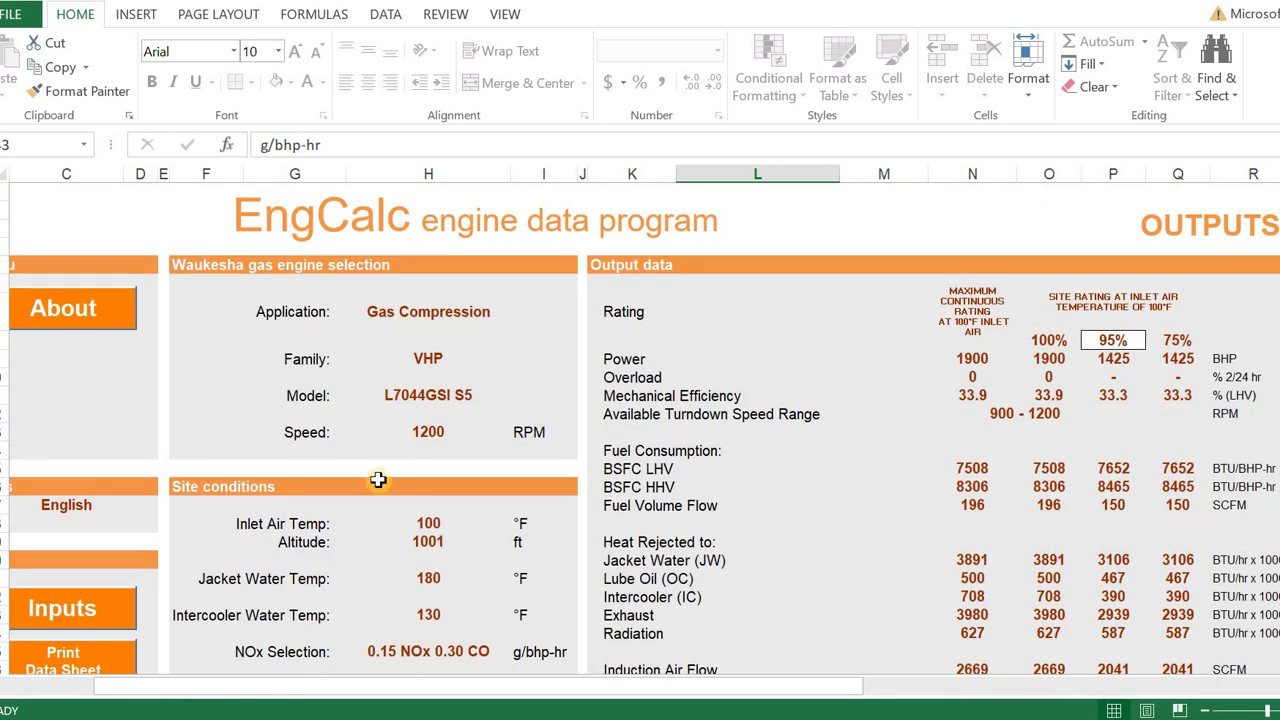
pyautogui.scroll(-3, 378, 480)
pyautogui.click(50, 426)
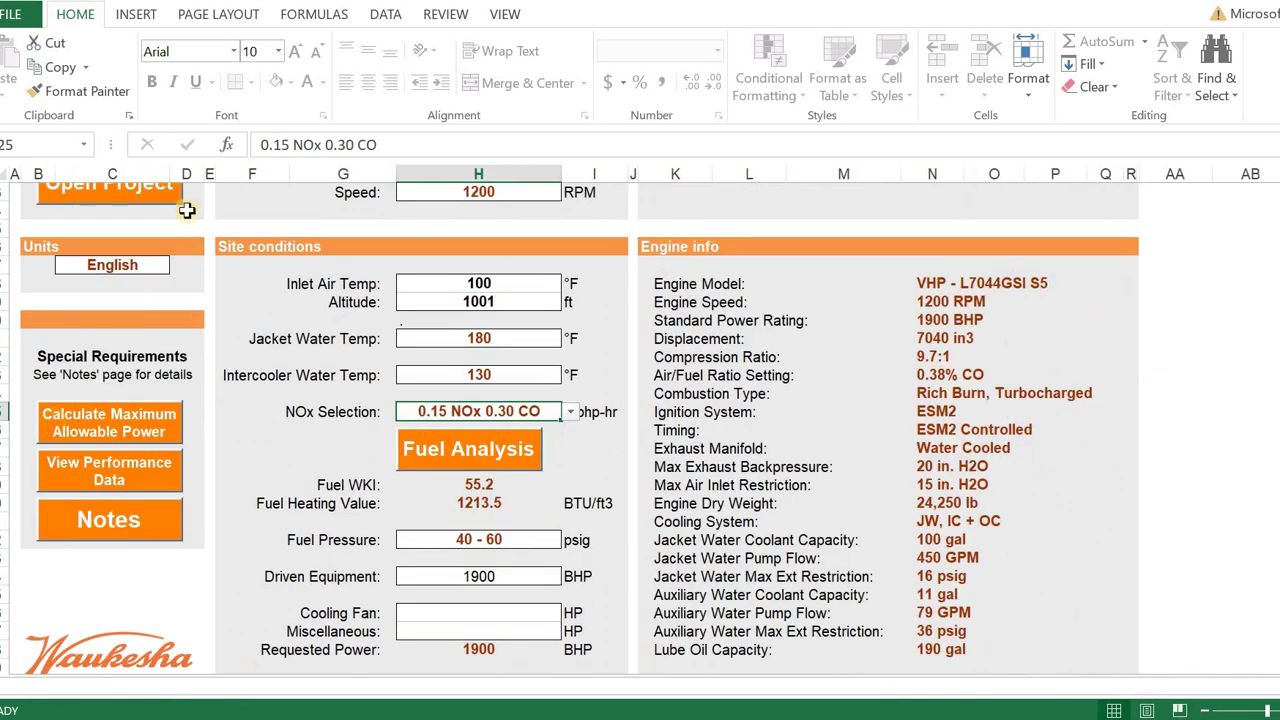
pyautogui.click(28, 16)
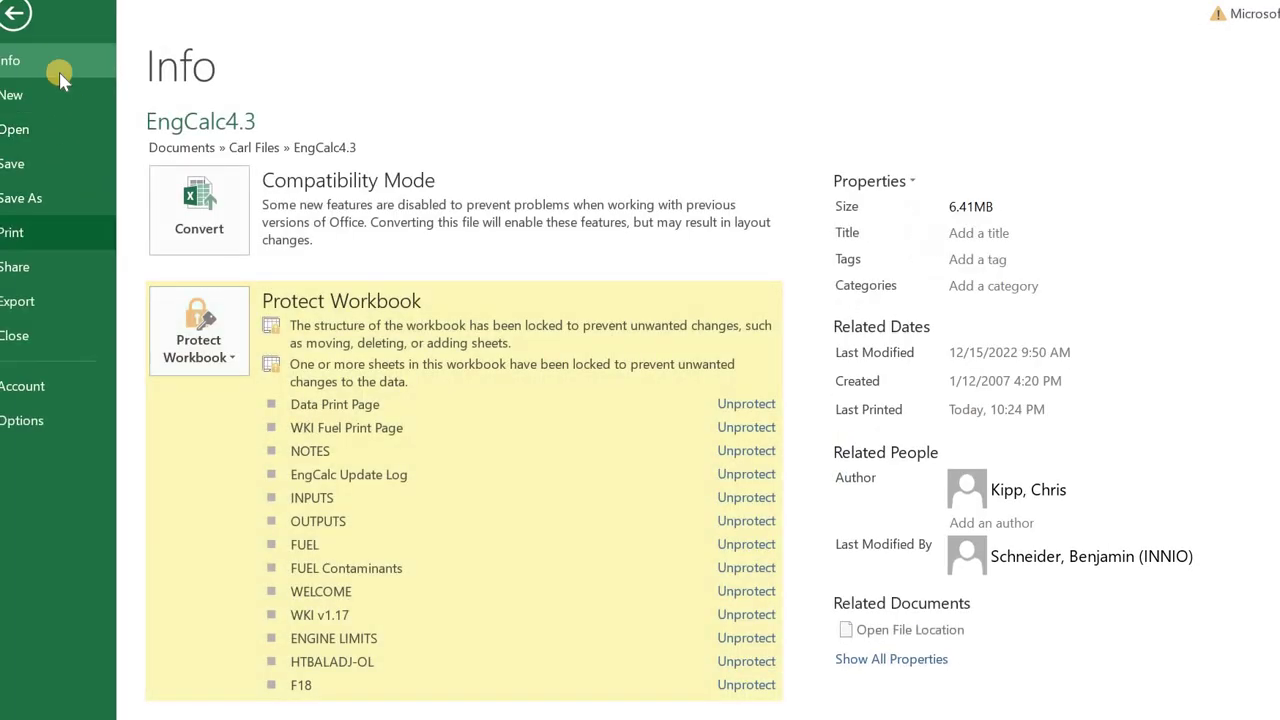
pyautogui.press('Escape')
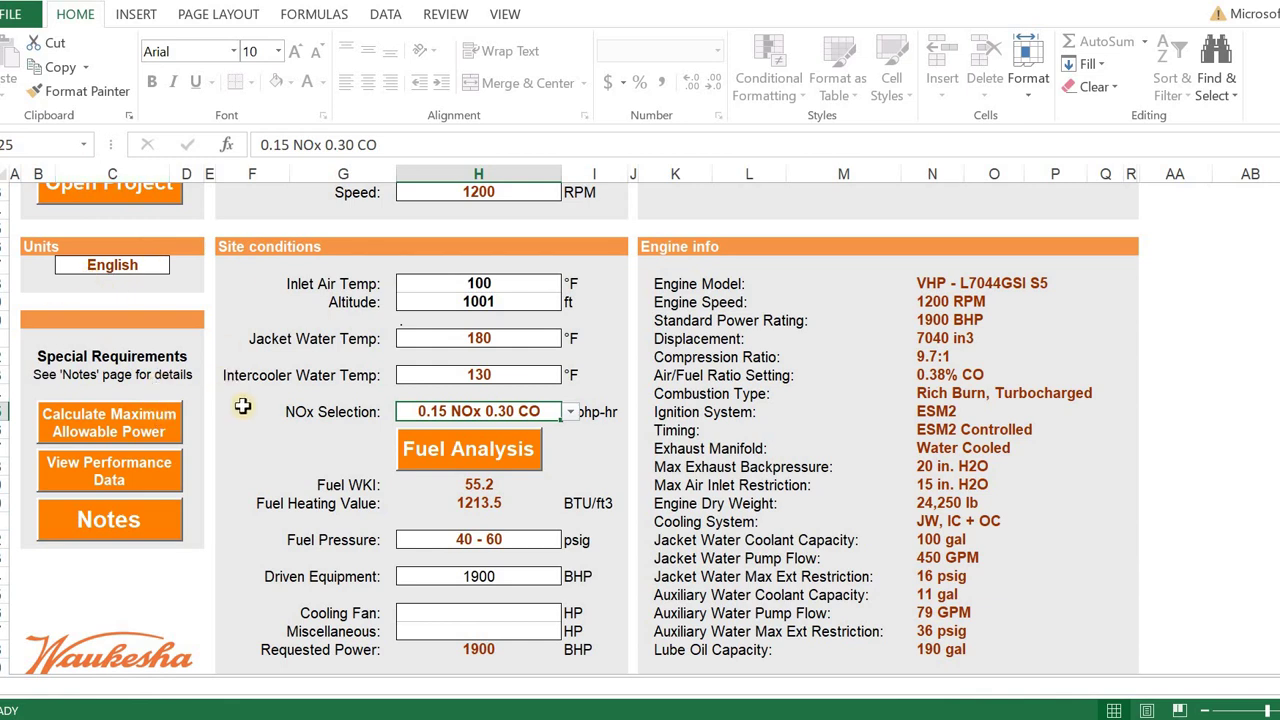
pyautogui.scroll(2, 309, 472)
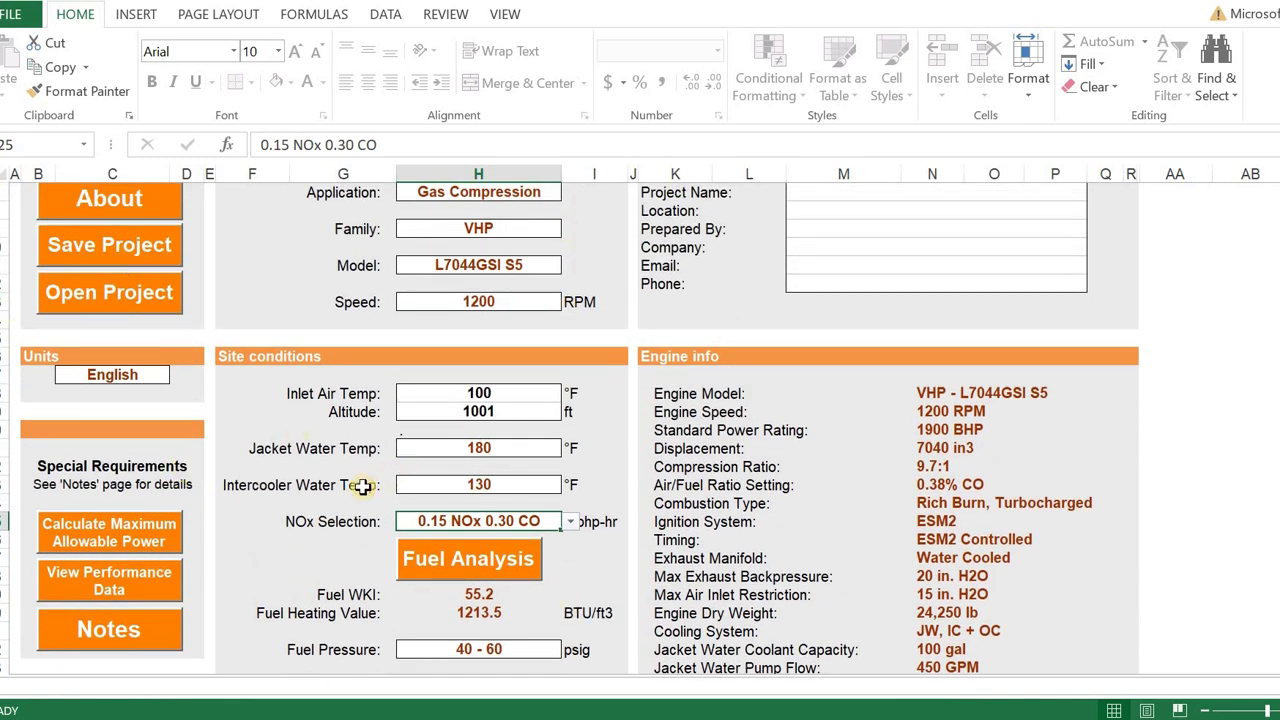
# - Save the current EngCalc inputs as project file 'test 1', then return to File Explorer
pyautogui.click(90, 252)
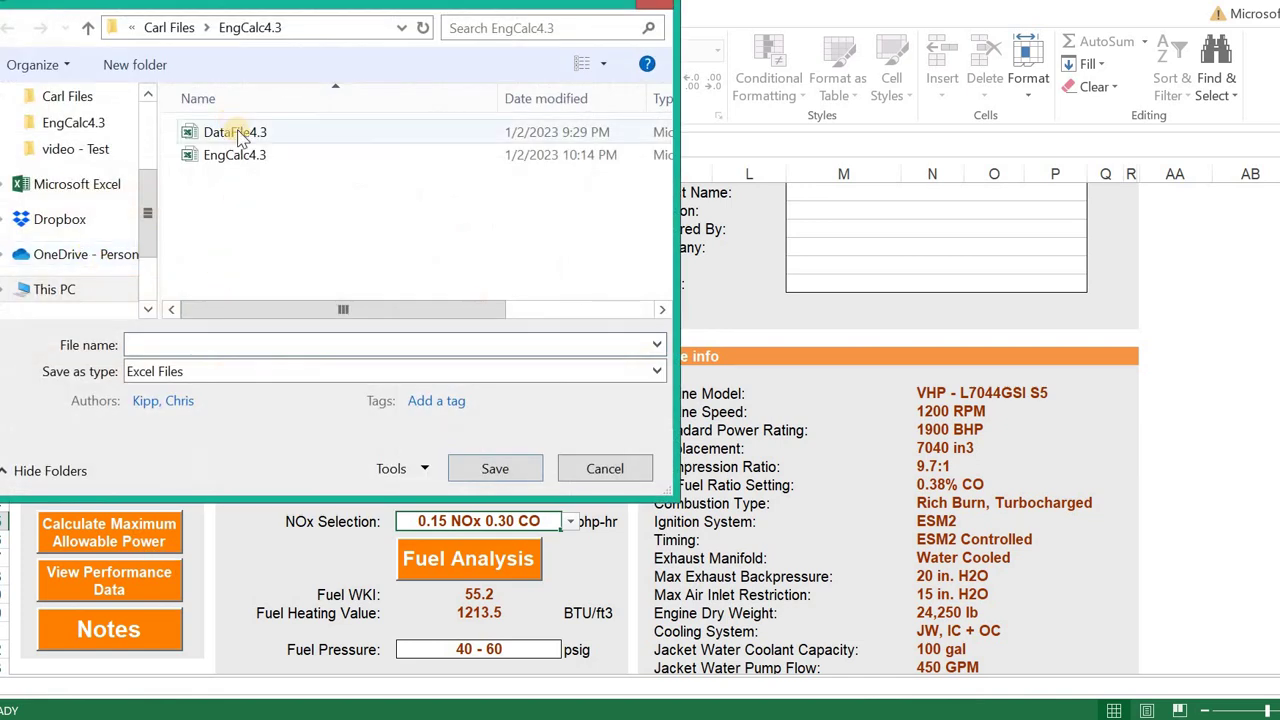
pyautogui.click(161, 345)
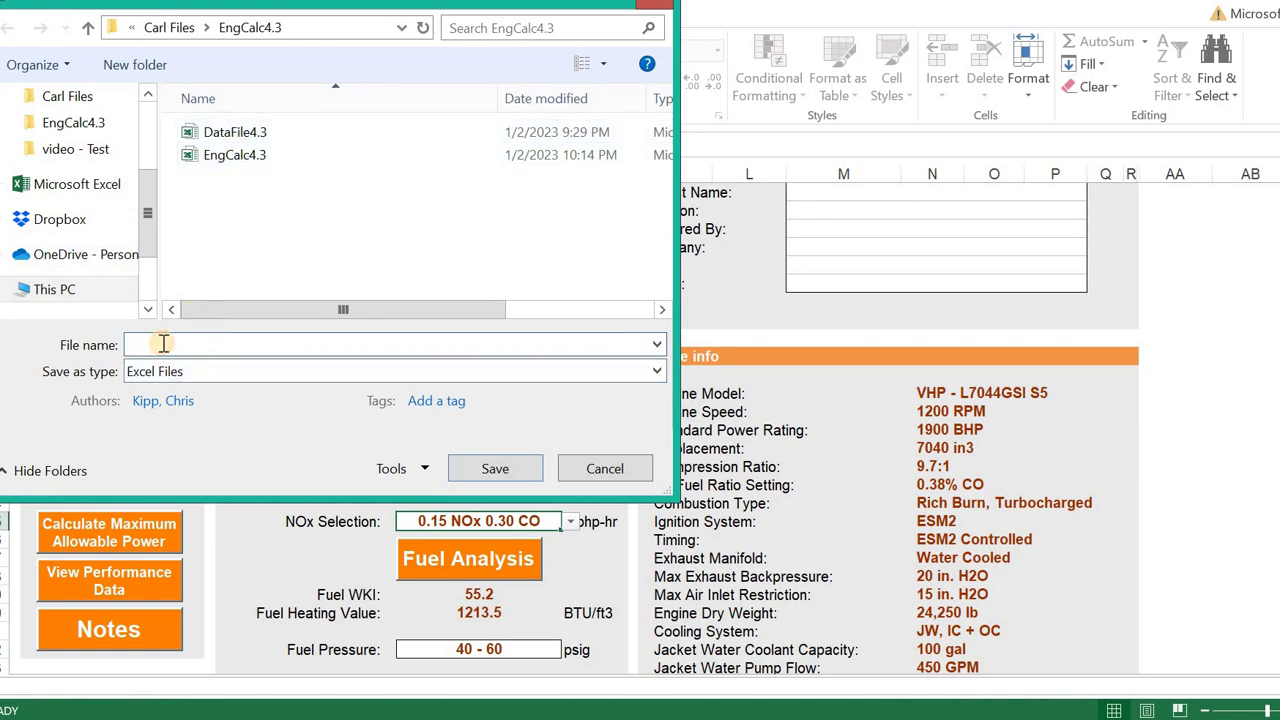
pyautogui.write('test 1')
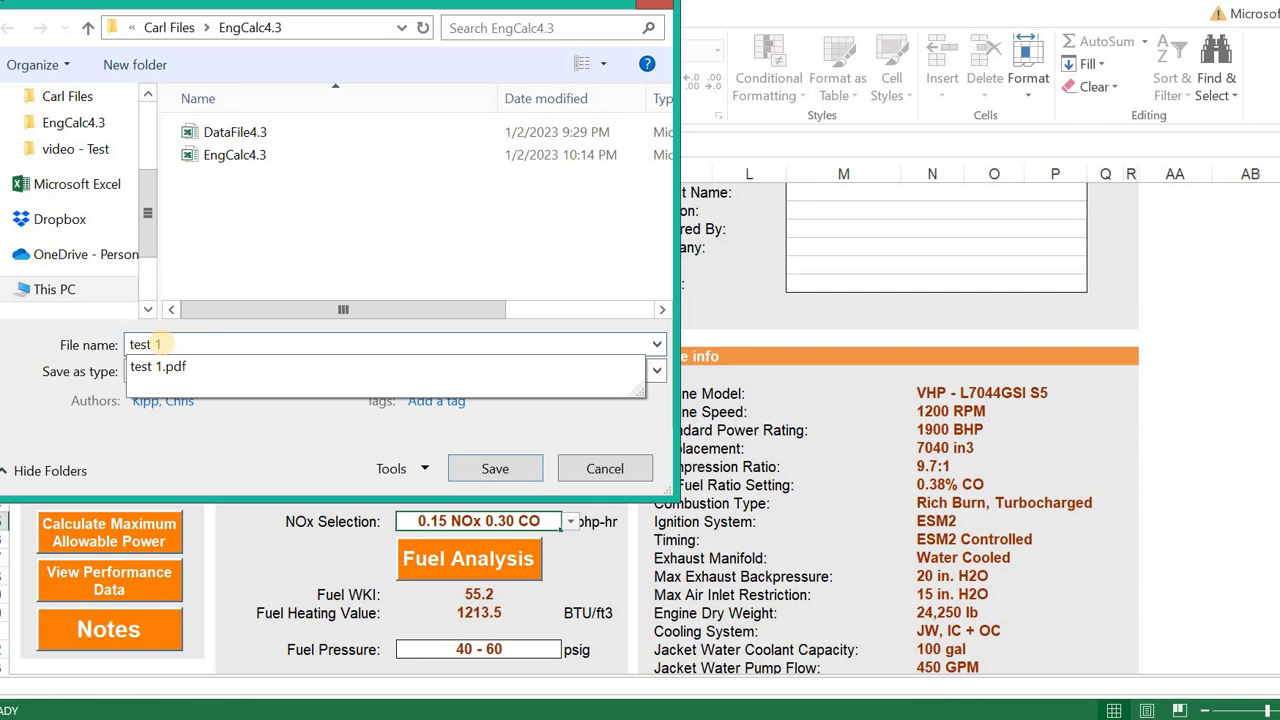
pyautogui.press('Return')
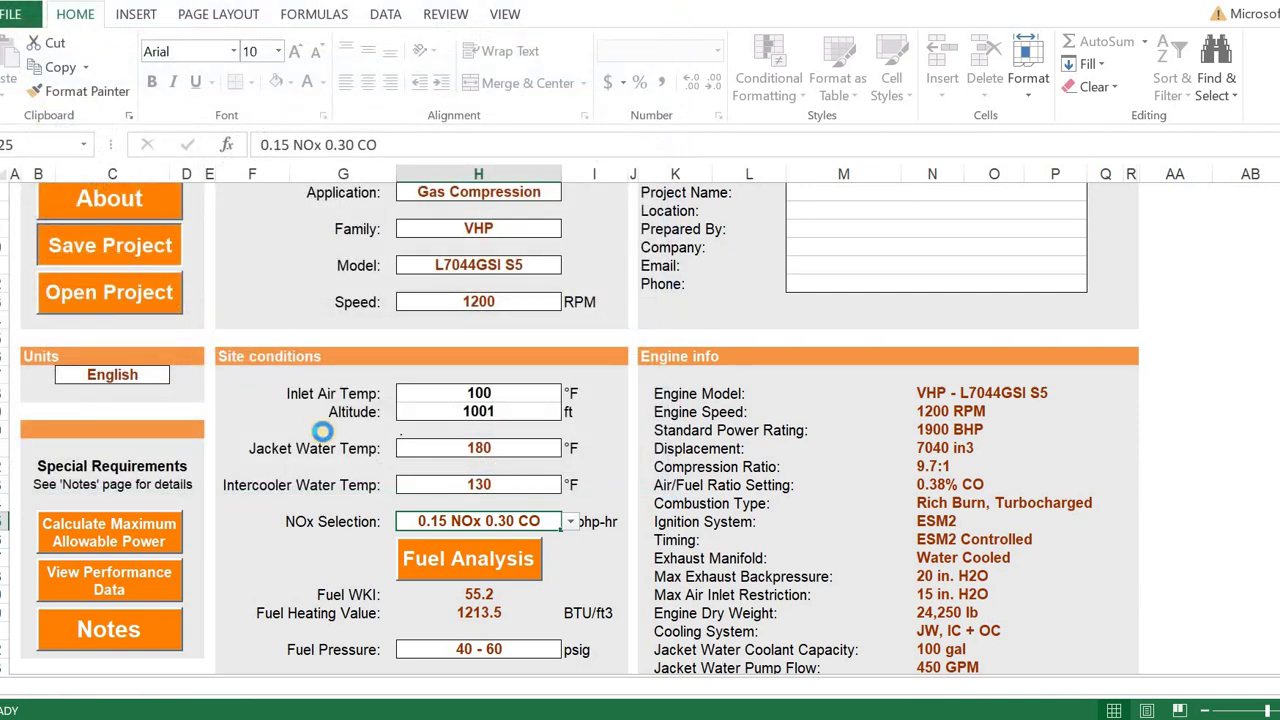
pyautogui.click(847, 424)
pyautogui.click(645, 650)
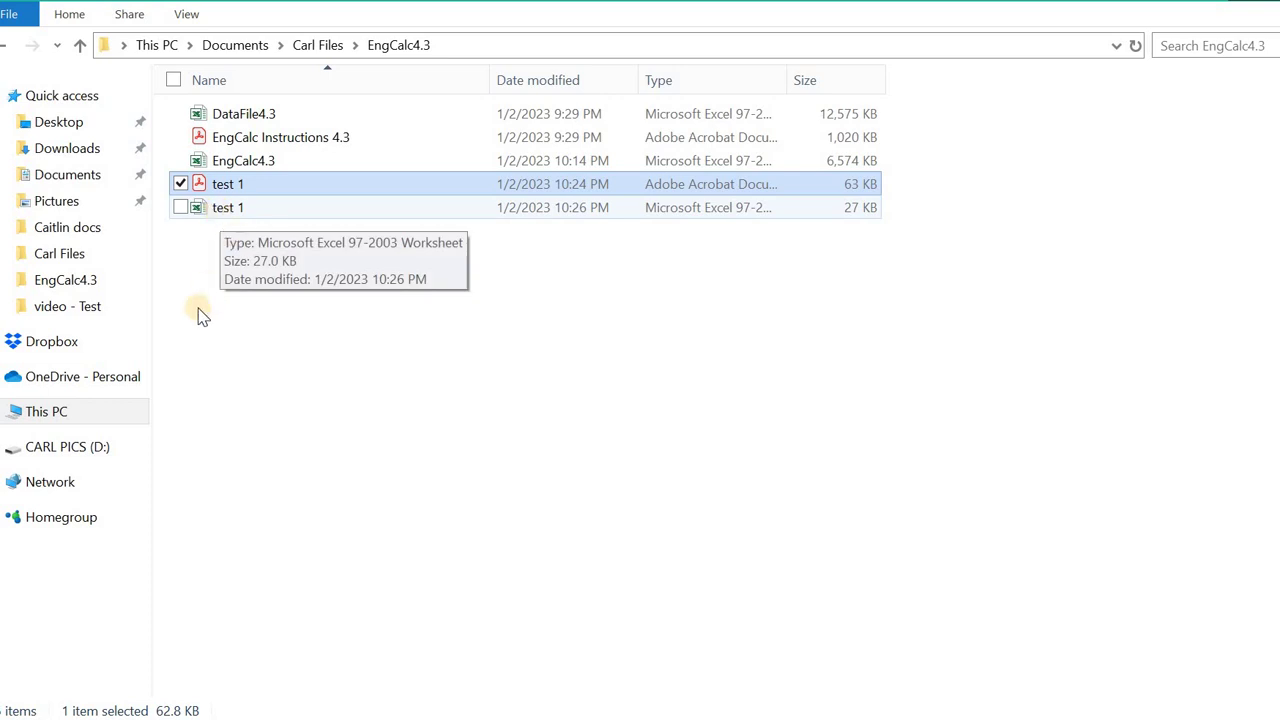
# - Open the test 1 Excel project workbook from the EngCalc4.3 folder
pyautogui.doubleClick(200, 210)
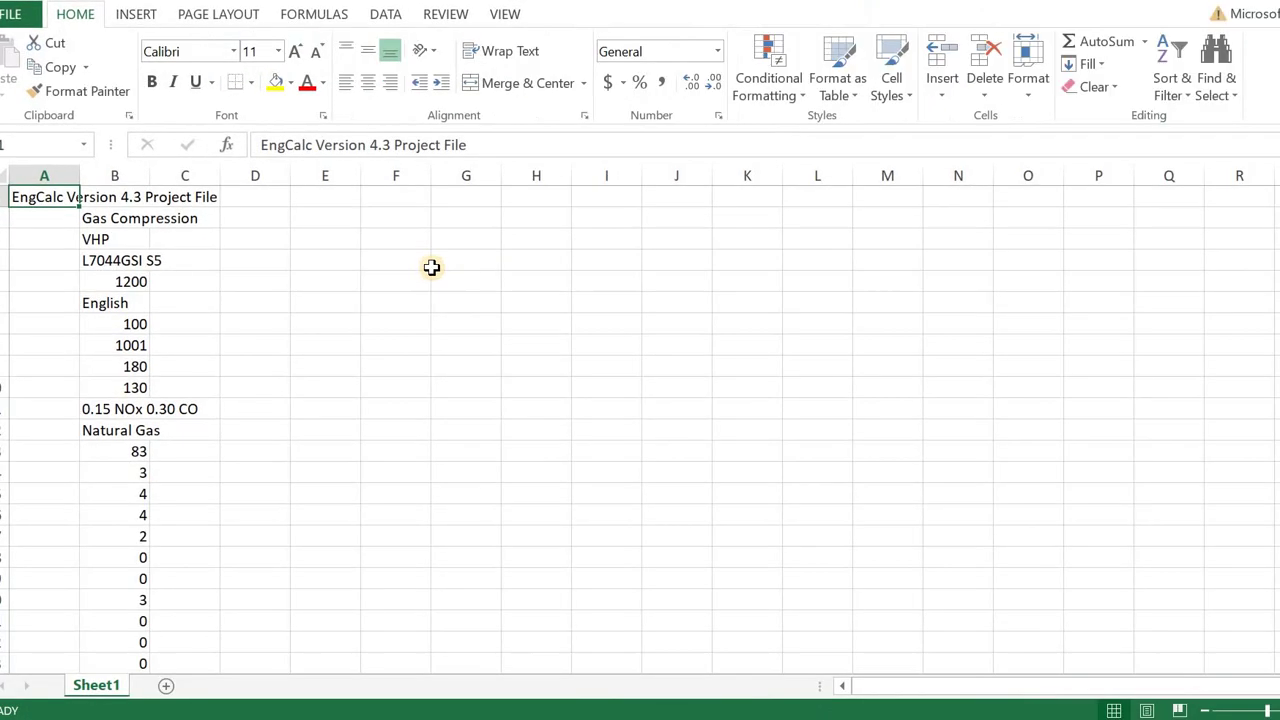
# - Scroll through the saved inputs in column B of test 1, then jump back to the top
pyautogui.scroll(-15, 311, 300)
pyautogui.scroll(-5, 318, 328)
pyautogui.scroll(5, 320, 326)
pyautogui.scroll(-4, 322, 324)
pyautogui.hotkey('ctrl', 'Home')
# - Load the test 1 project into the EngCalc4.3 inputs and review the restored values
pyautogui.click(755, 665)
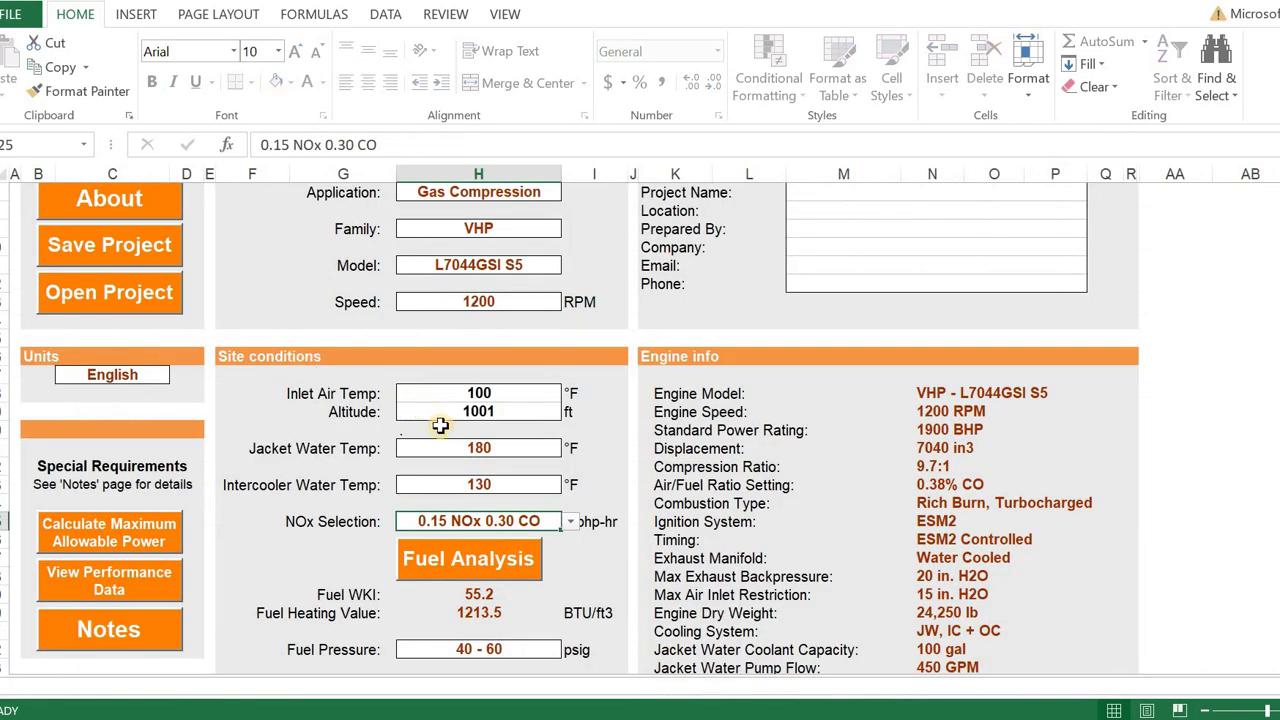
pyautogui.scroll(2, 438, 400)
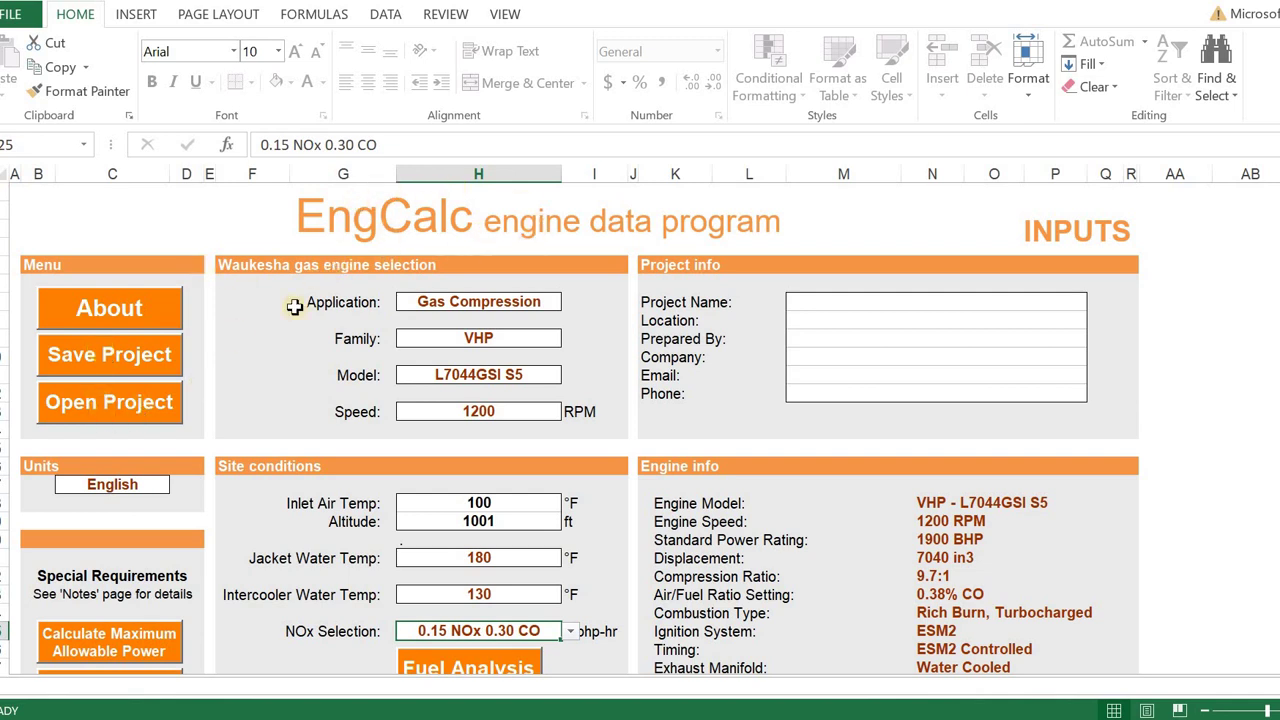
pyautogui.click(100, 412)
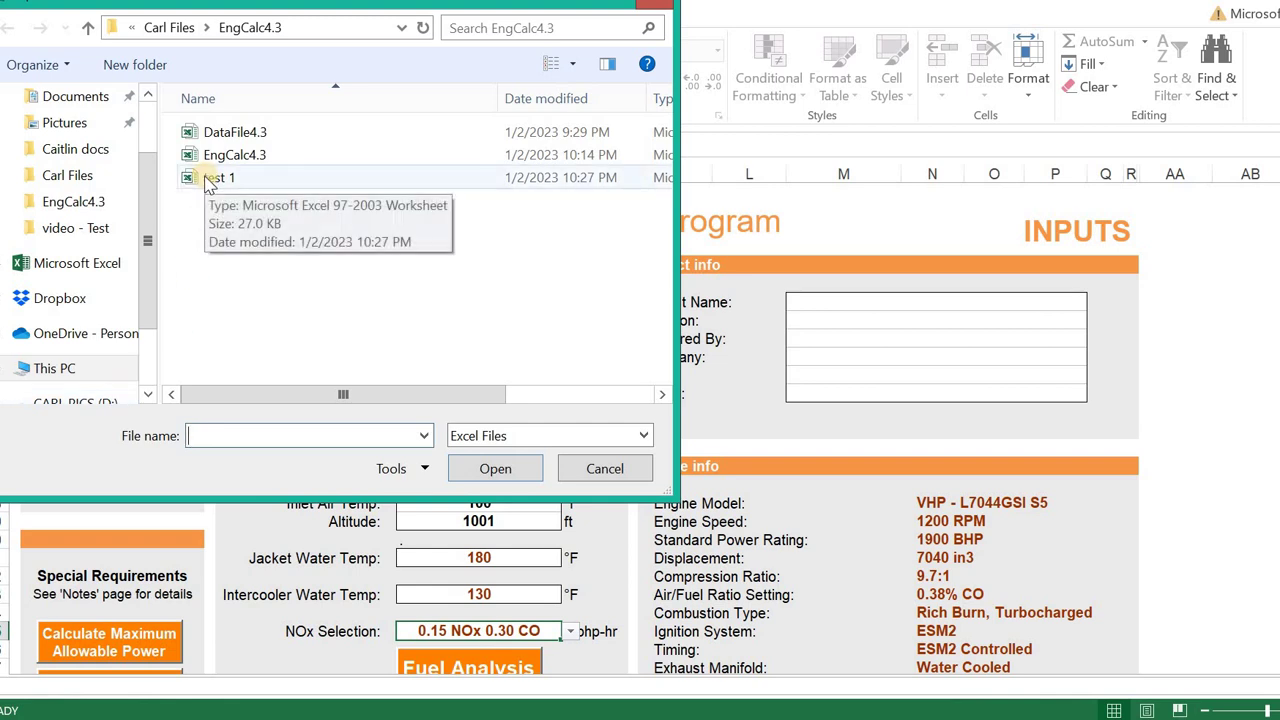
pyautogui.click(210, 178)
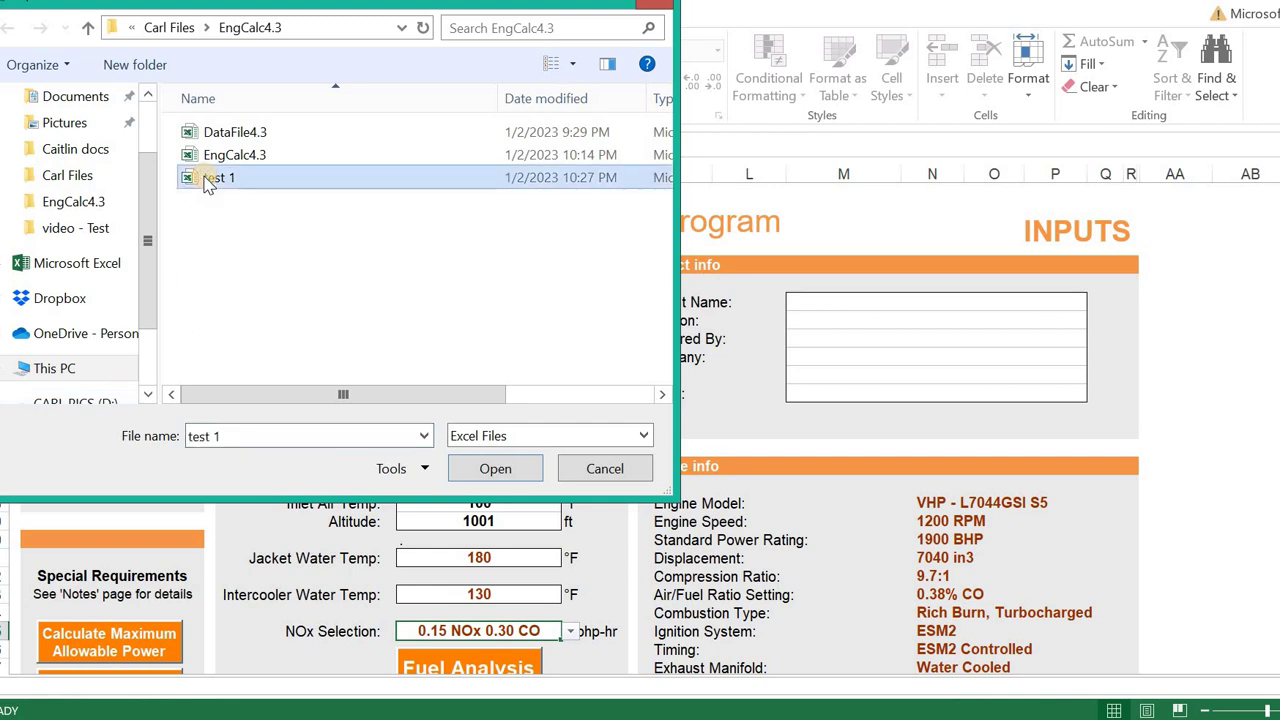
pyautogui.click(490, 469)
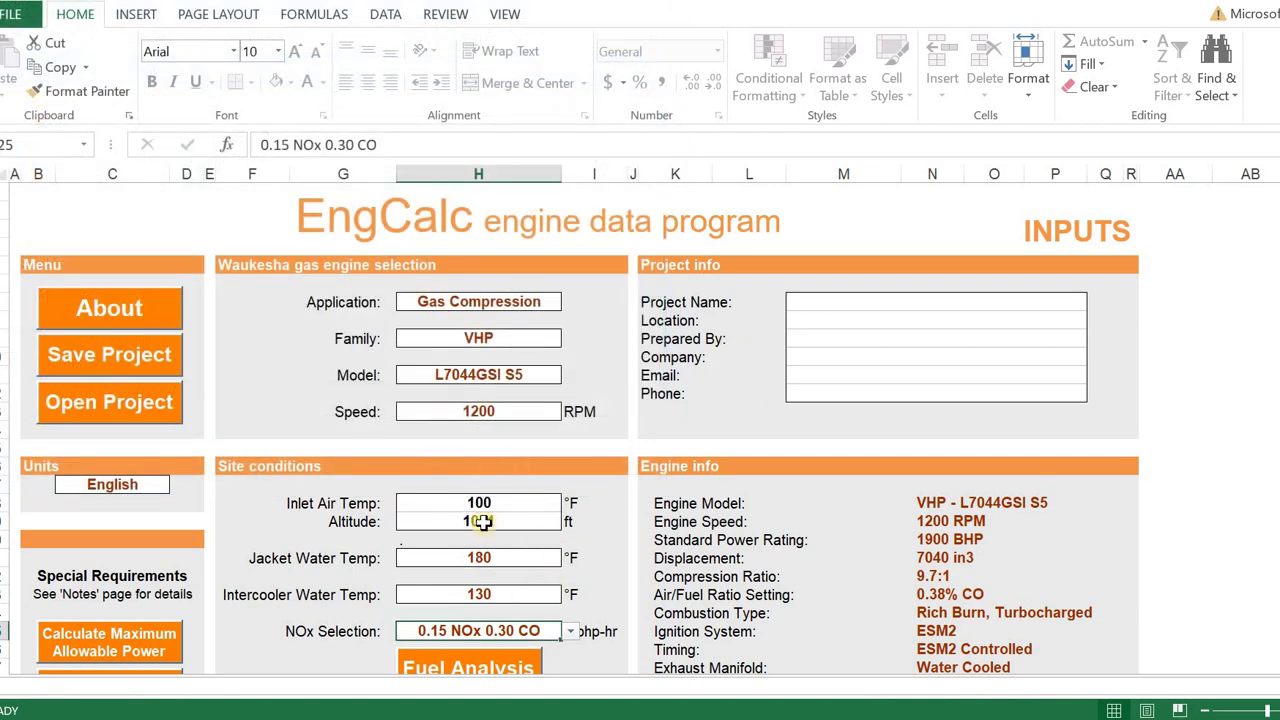
pyautogui.scroll(-5, 583, 494)
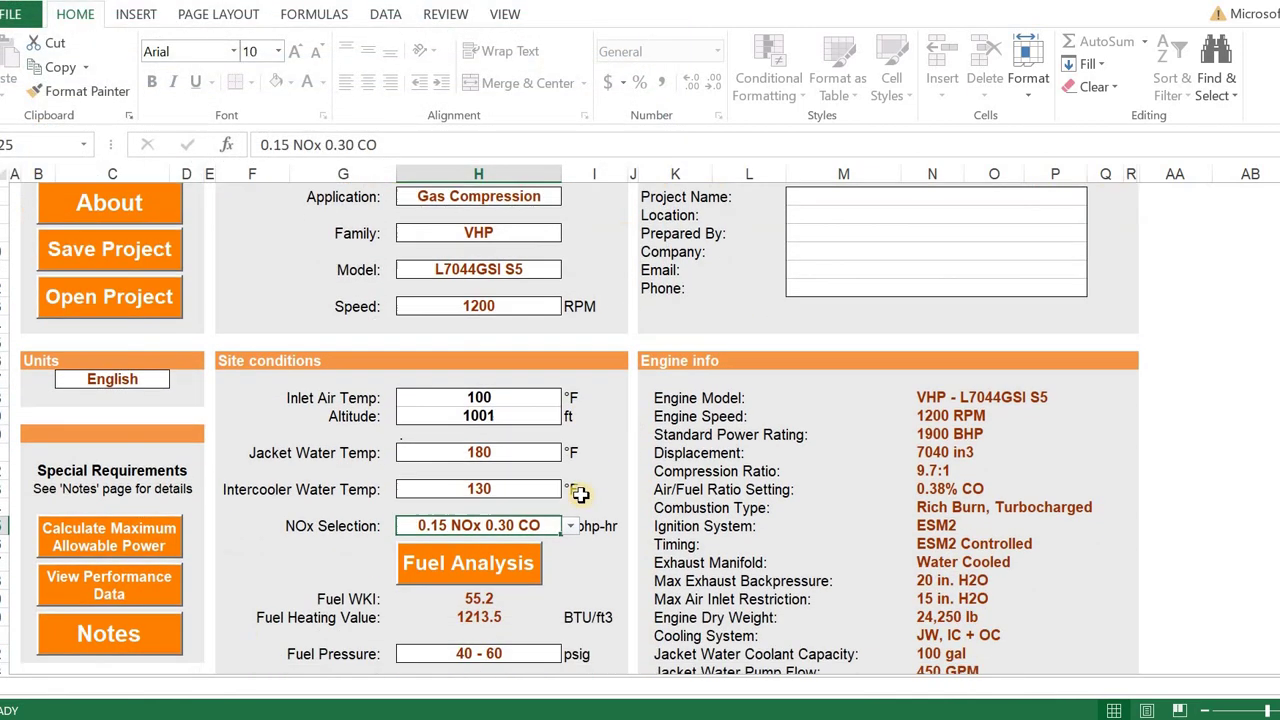
pyautogui.scroll(-1, 583, 494)
pyautogui.scroll(4, 583, 494)
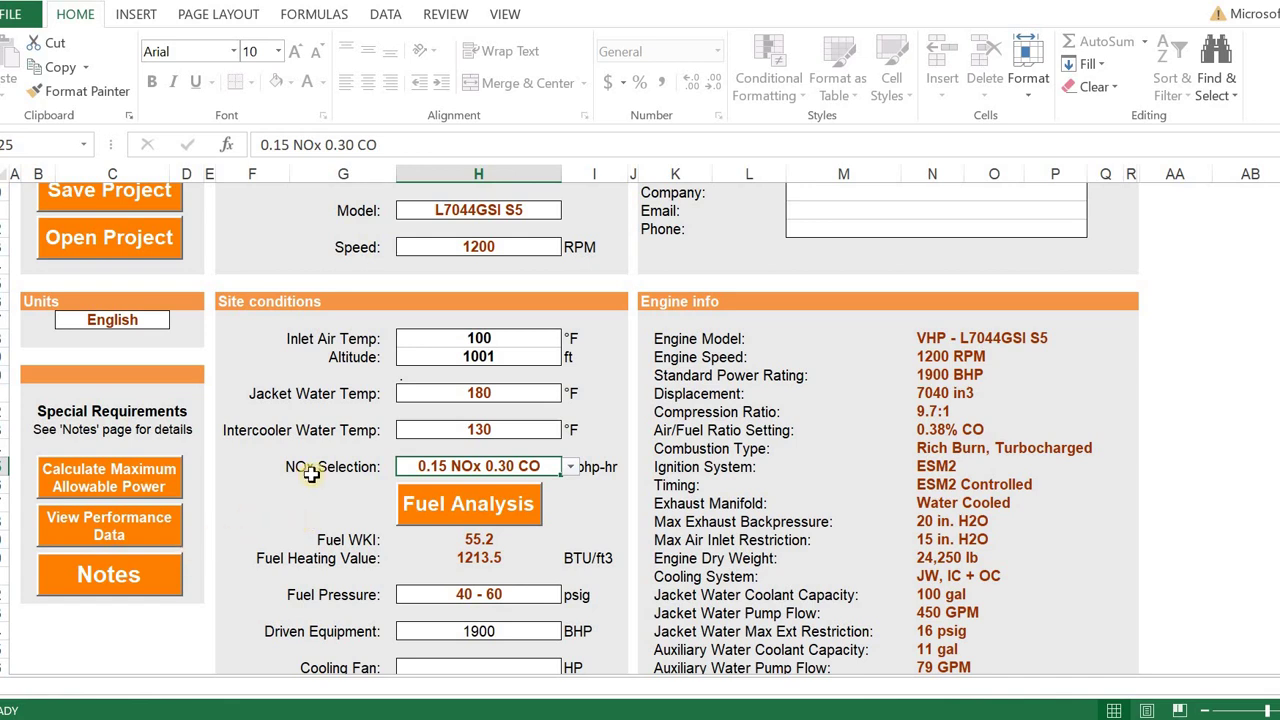
# - Review the notes, set Intercooler Water Temp (H23) to 140 °F, and calculate performance data
pyautogui.click(114, 582)
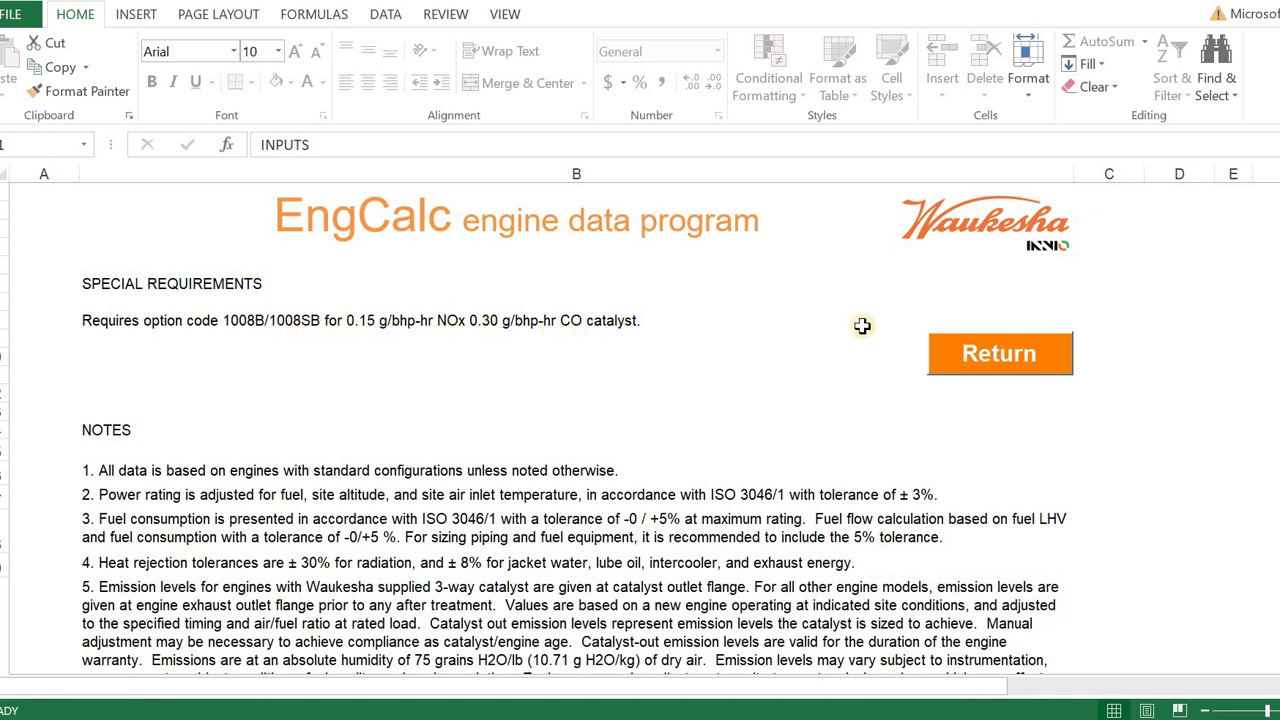
pyautogui.click(997, 355)
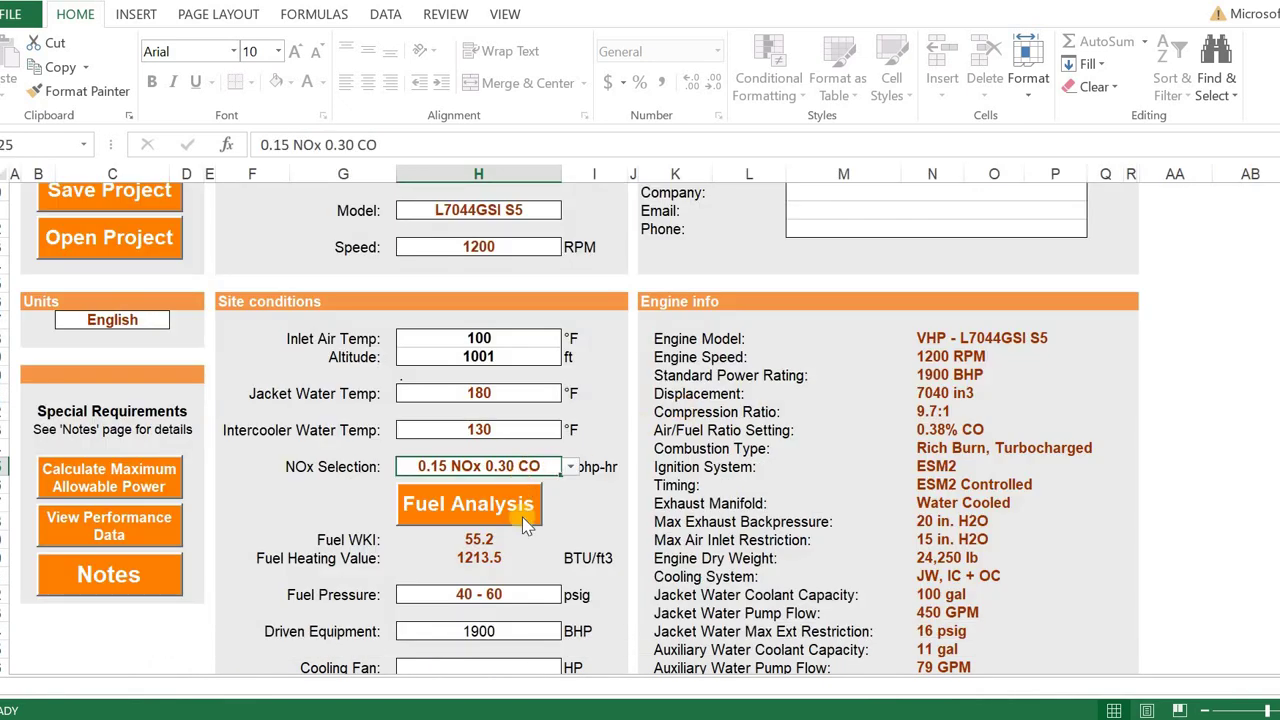
pyautogui.click(555, 430)
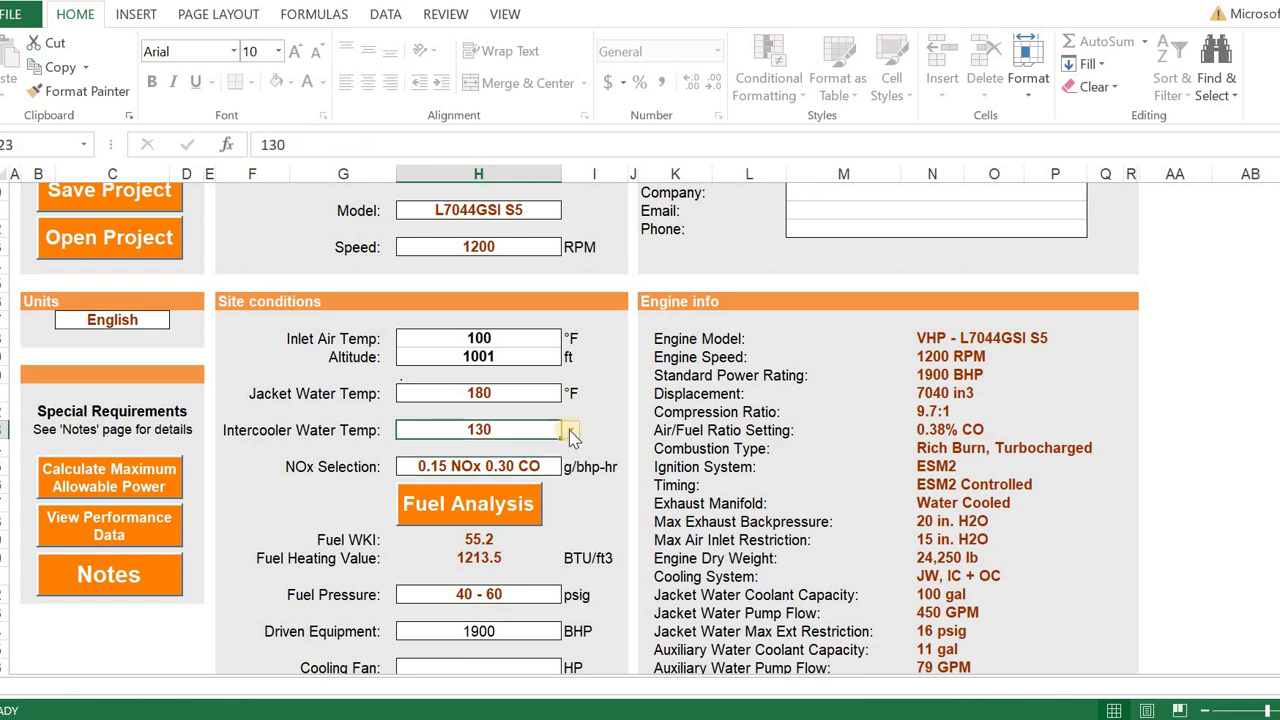
pyautogui.click(570, 430)
pyautogui.click(452, 462)
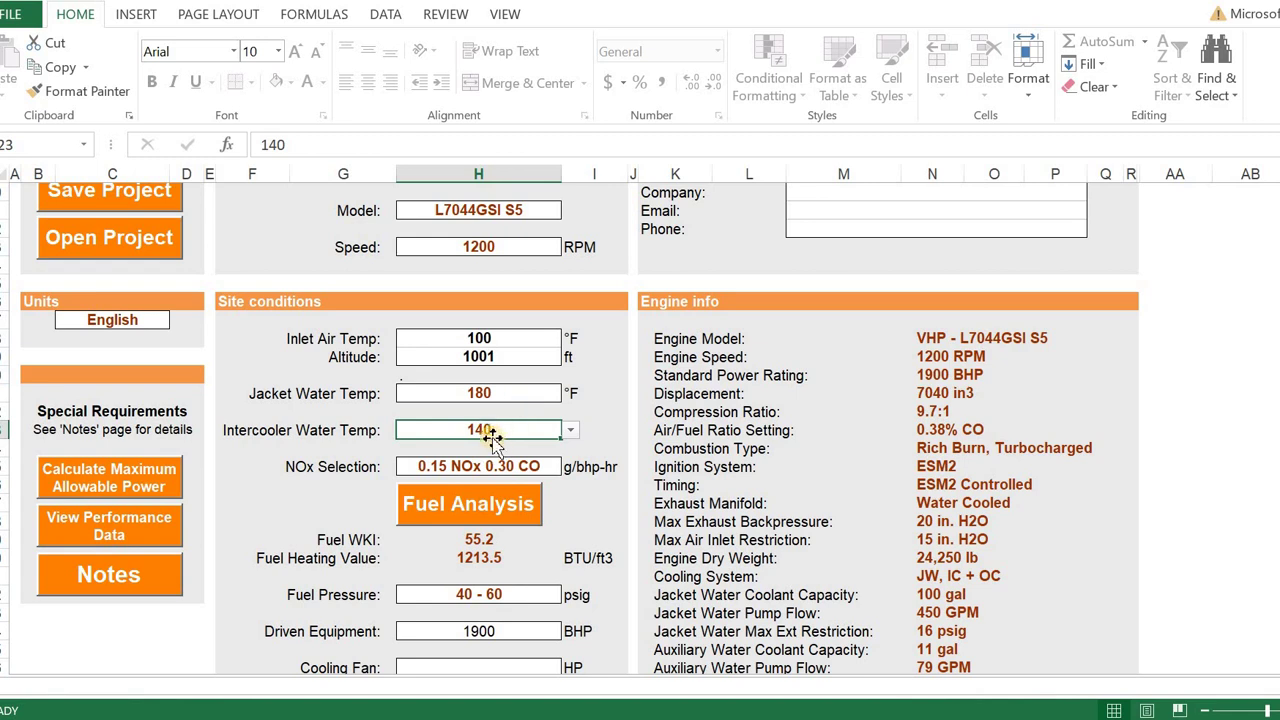
pyautogui.click(102, 523)
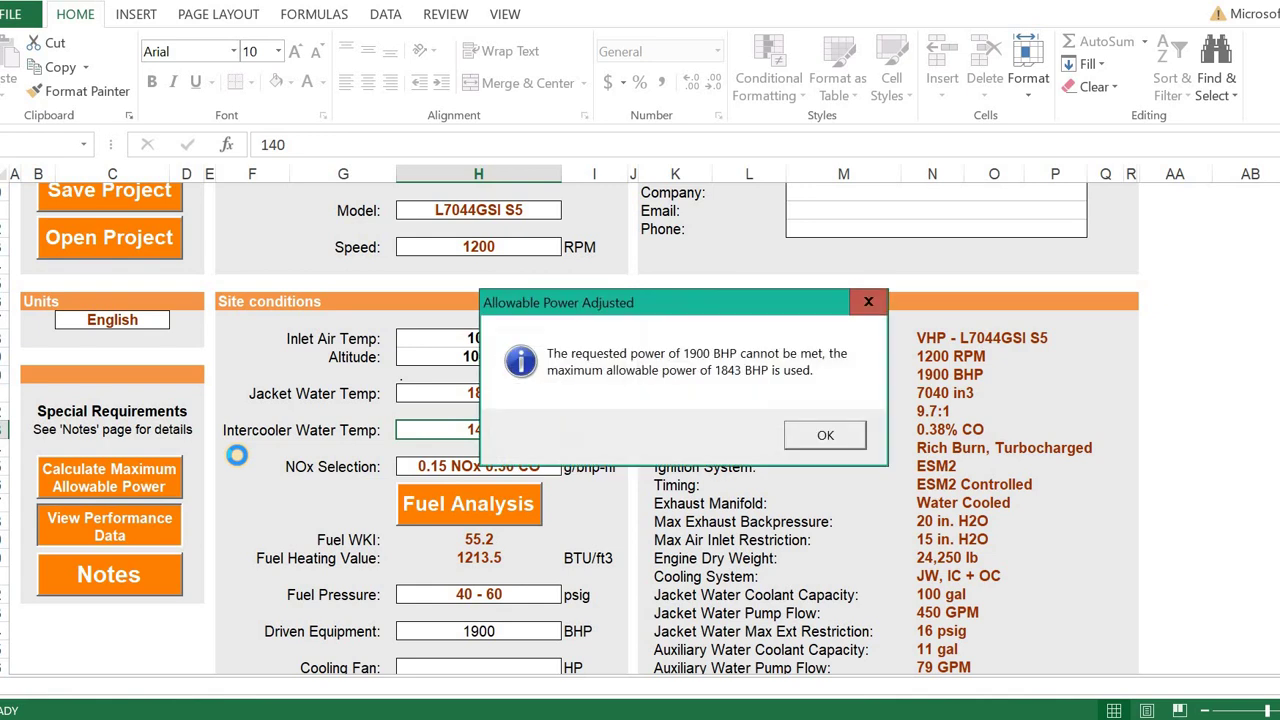
# - Accept the 1843 BHP adjusted power and recalculate maximum allowable power from the Inputs sheet
pyautogui.click(826, 436)
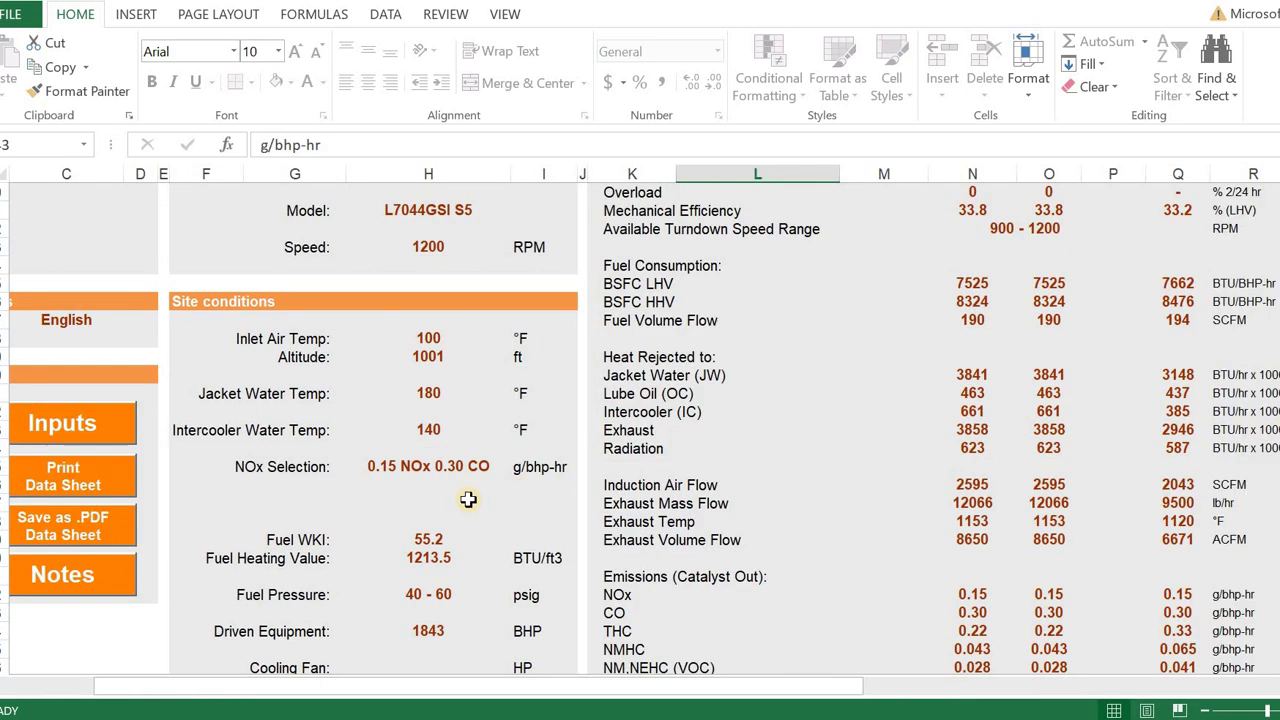
pyautogui.click(57, 428)
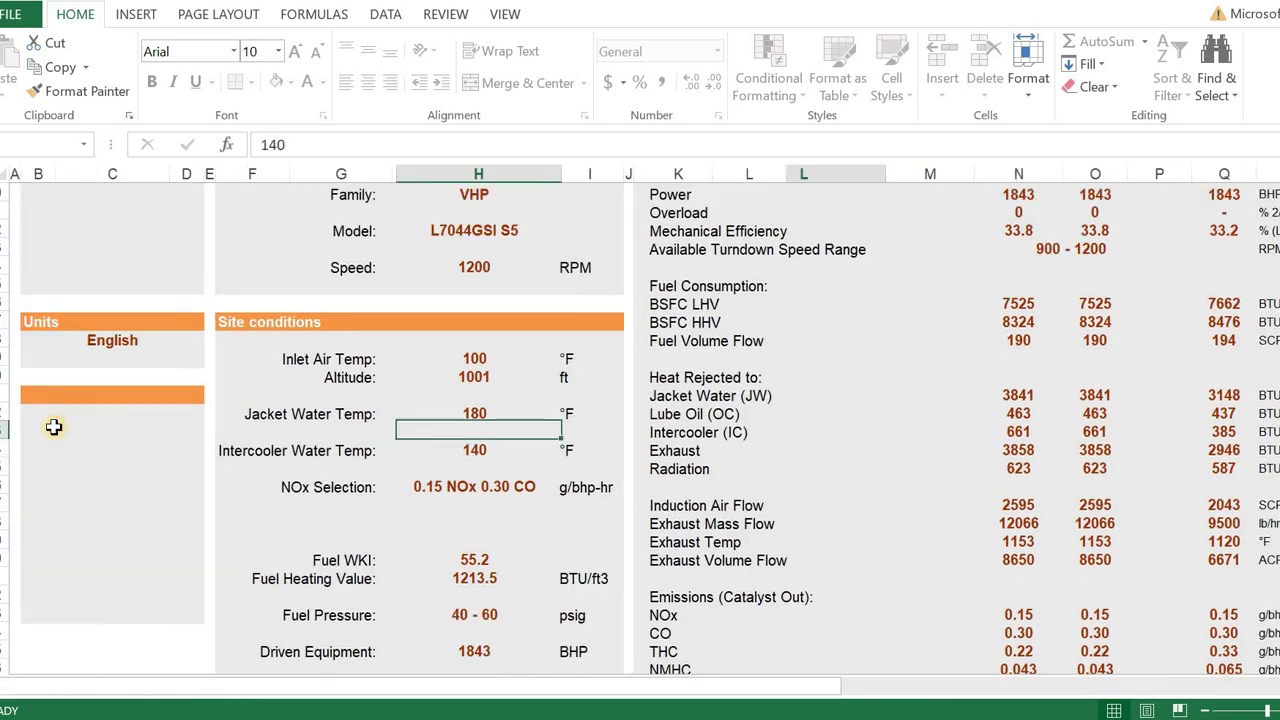
pyautogui.click(95, 485)
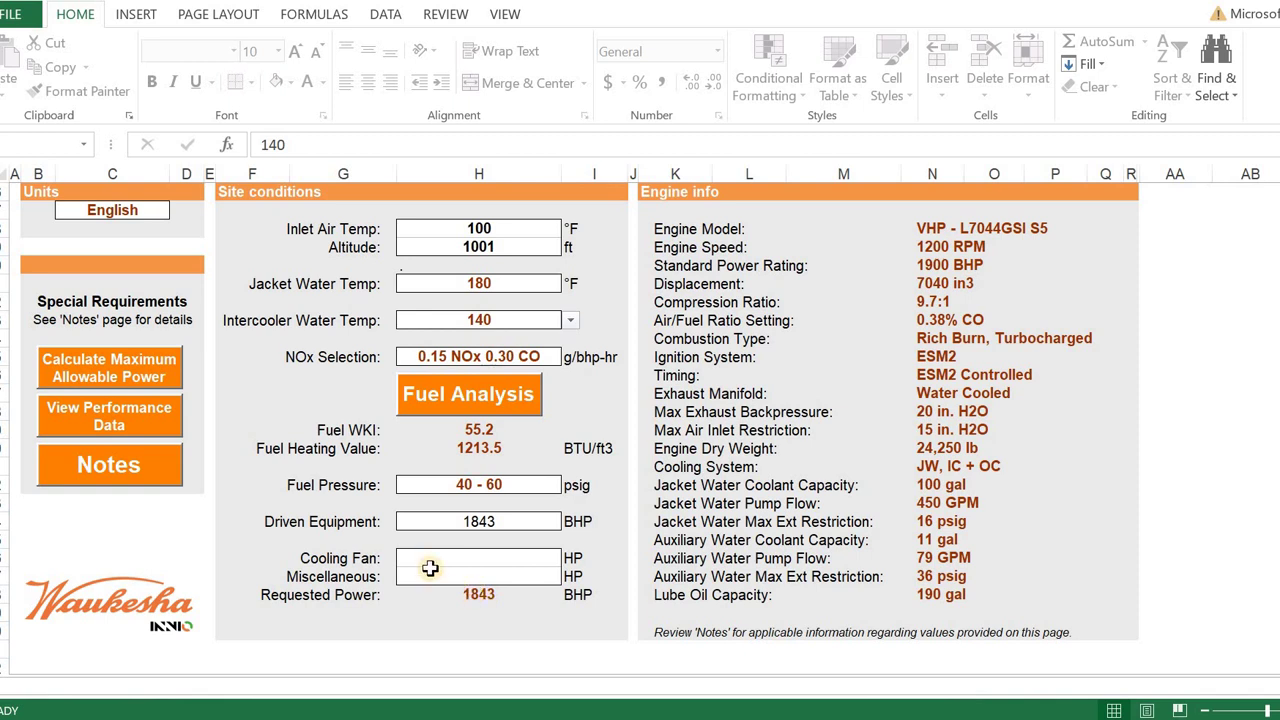
pyautogui.click(122, 463)
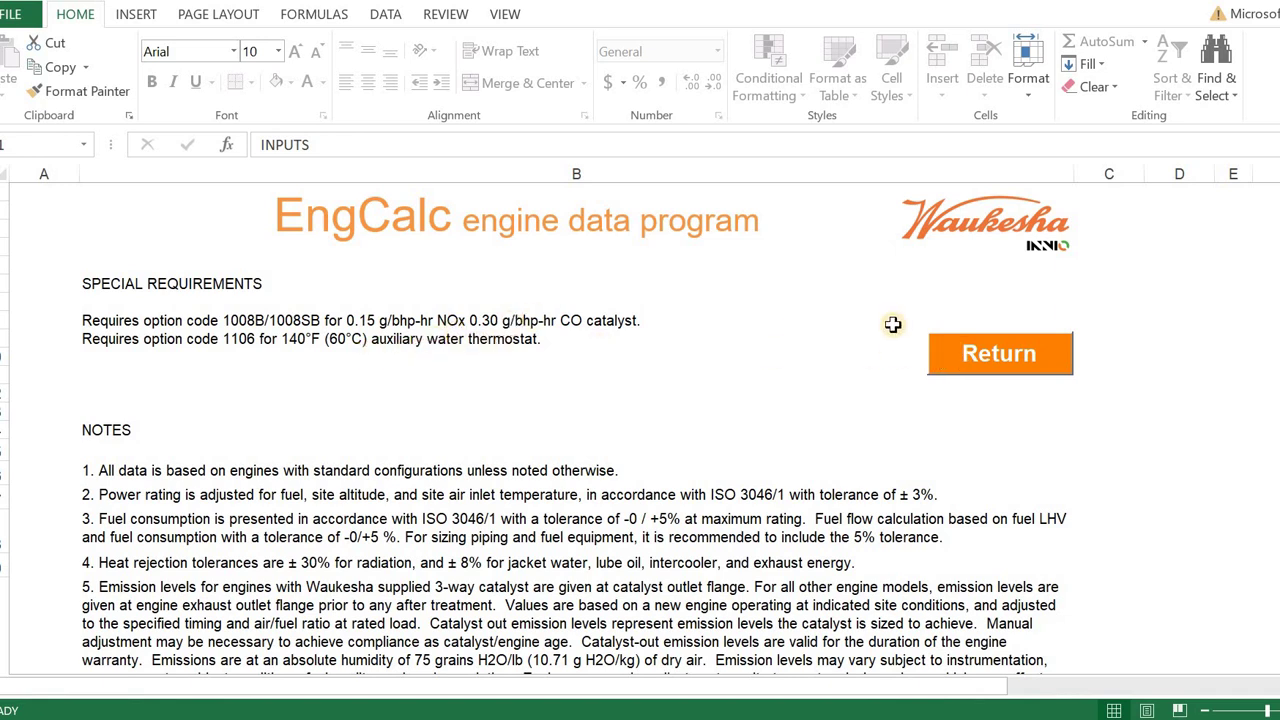
pyautogui.click(952, 360)
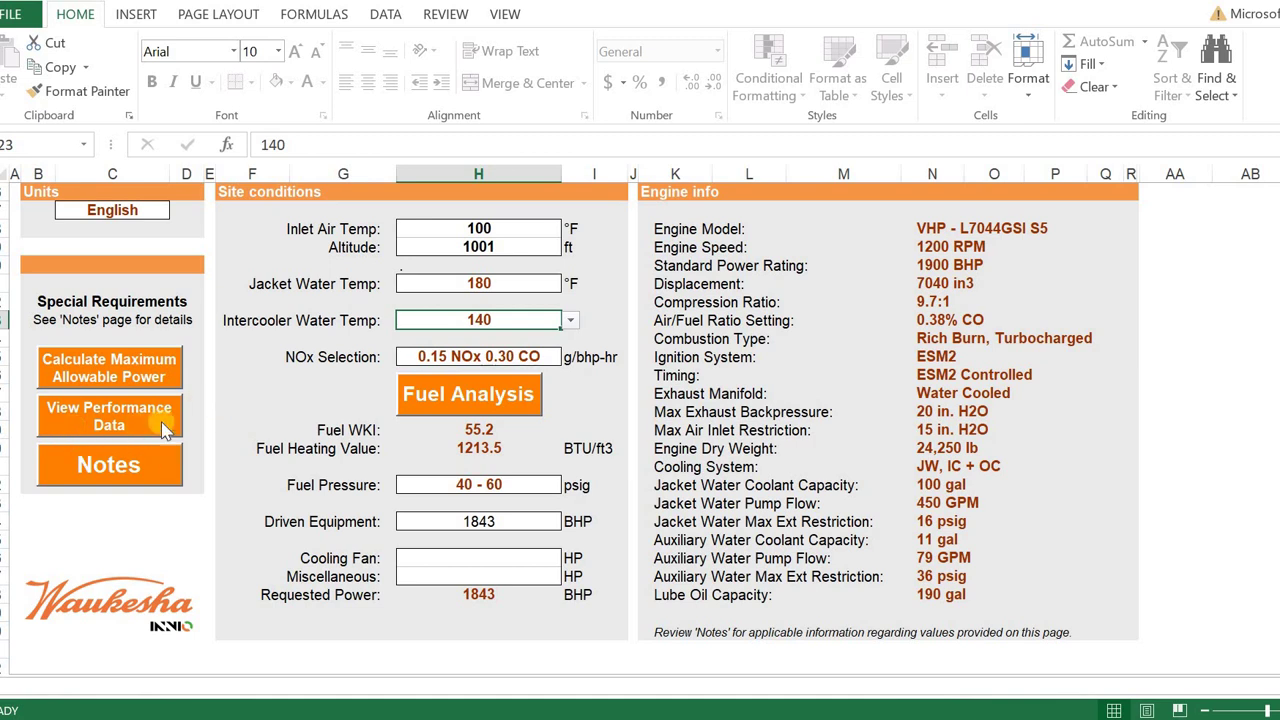
pyautogui.scroll(4, 463, 420)
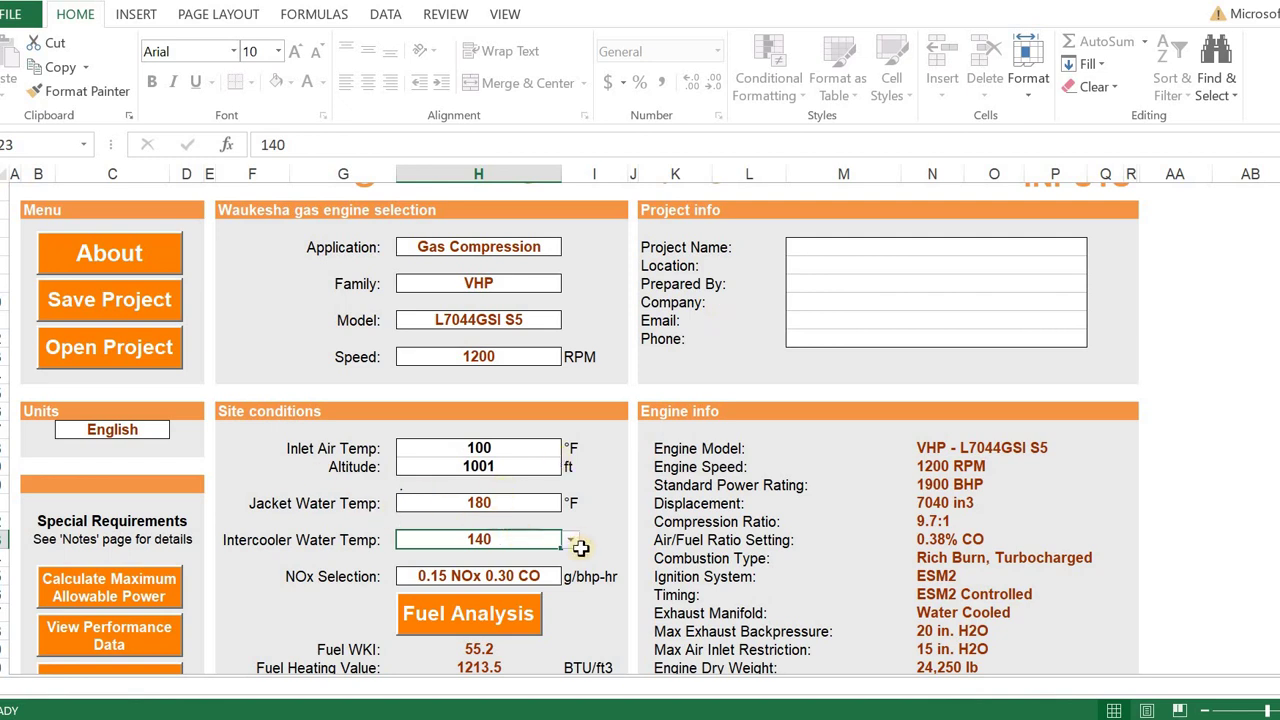
pyautogui.scroll(-6, 585, 553)
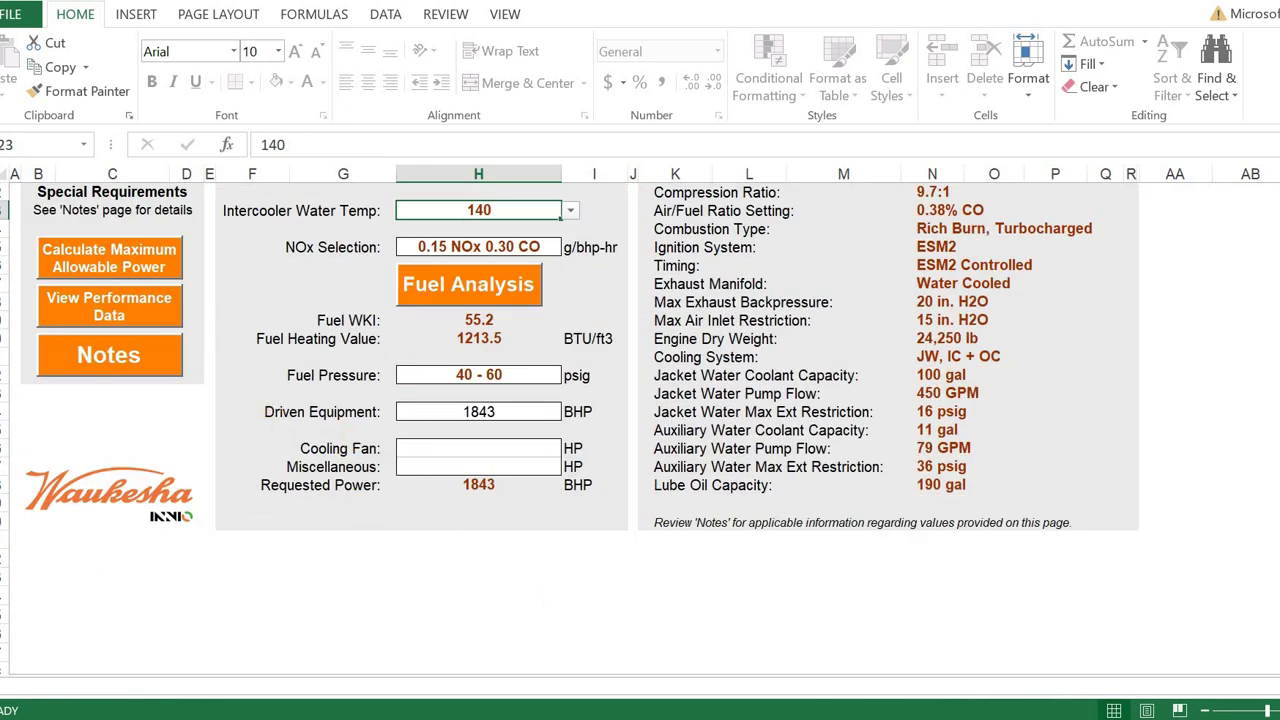
# - Switch to the Eng Calc Video outline presentation and select slide 4, 'Thank you for watching'
pyautogui.moveTo(785, 710)
pyautogui.click(880, 693)
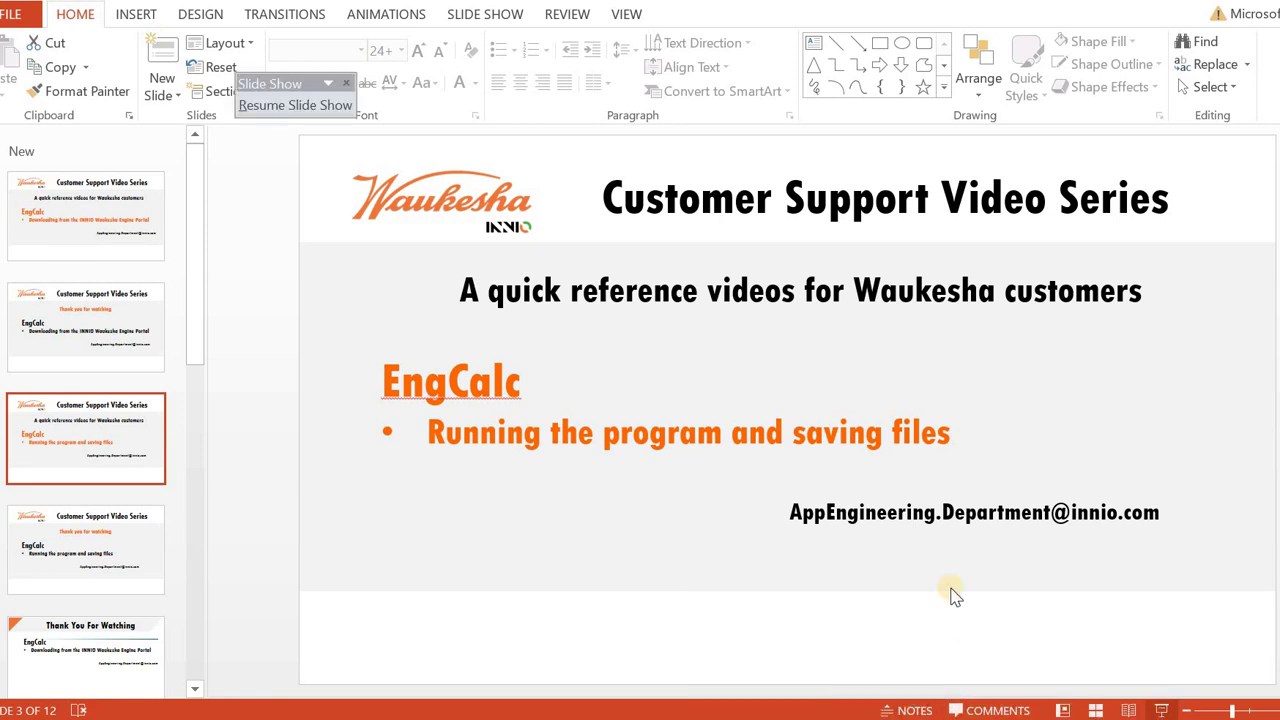
pyautogui.click(143, 518)
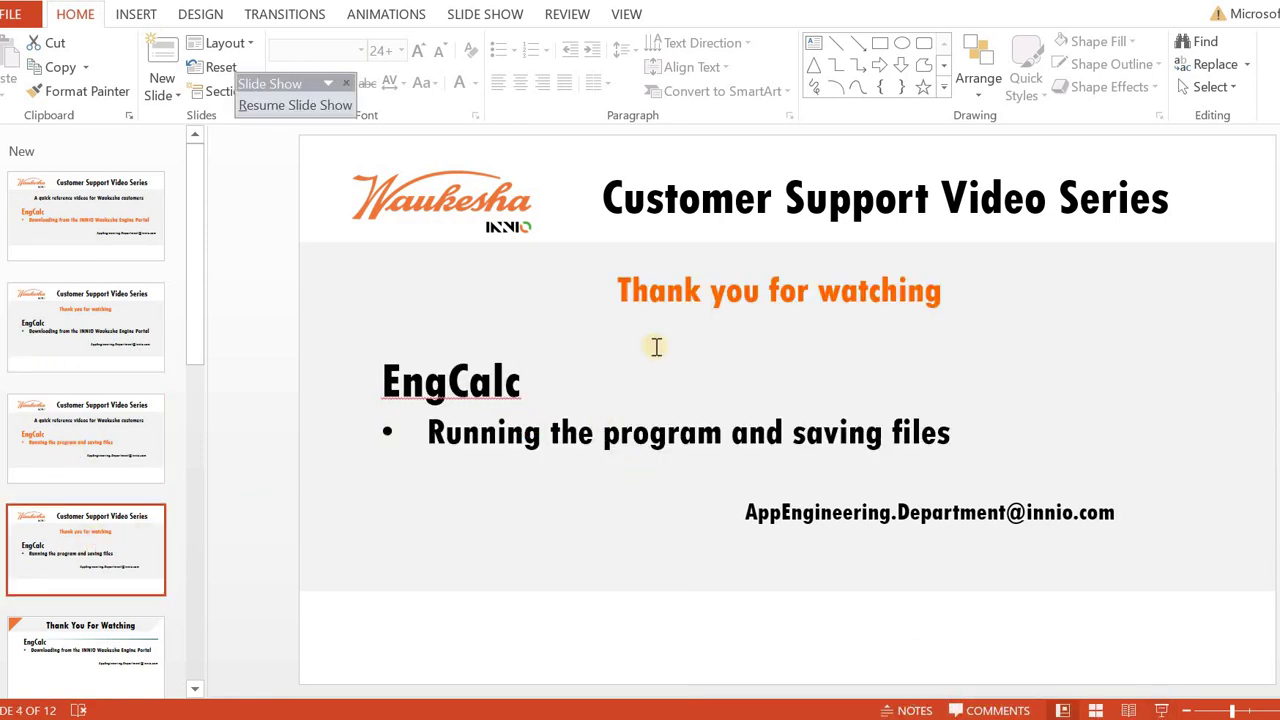